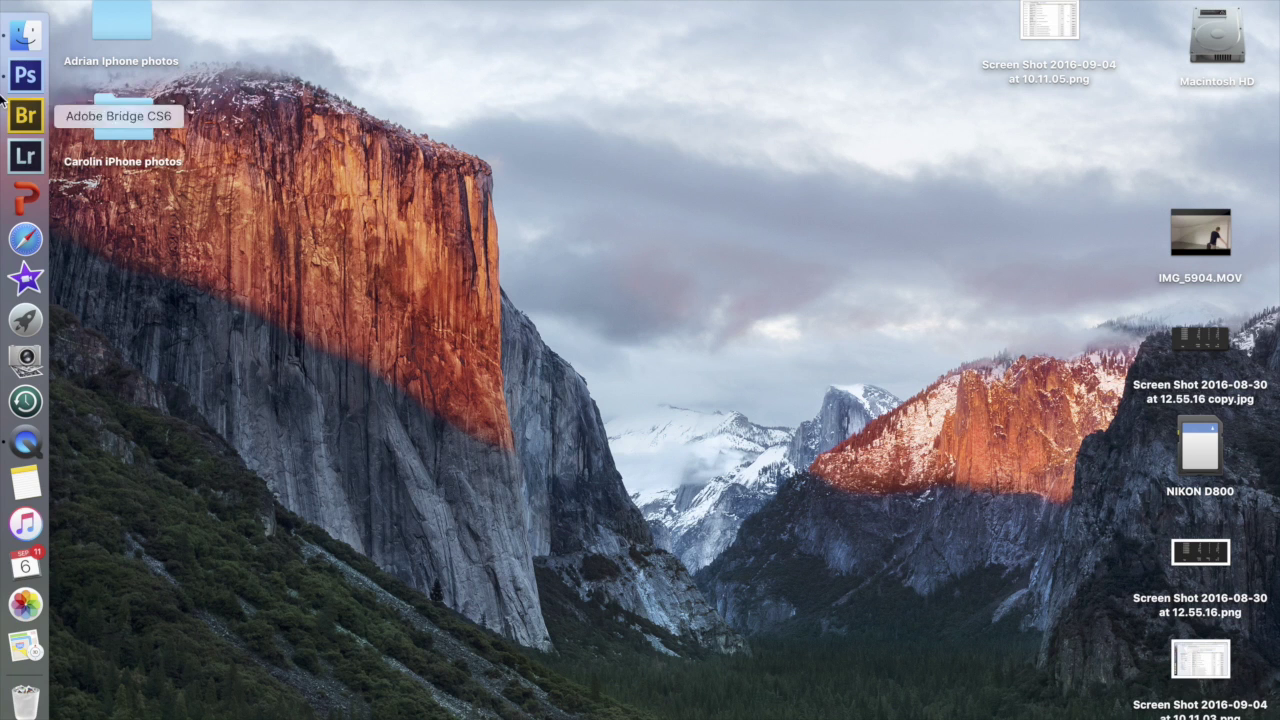
Open the Lightroom catalog 2016-089-05 Brigde photo walk.lrcat from the 7-Lightroom catalog folder of the 2016-09-05 Brigde photo walk client folder in Documents.
click(18, 44)
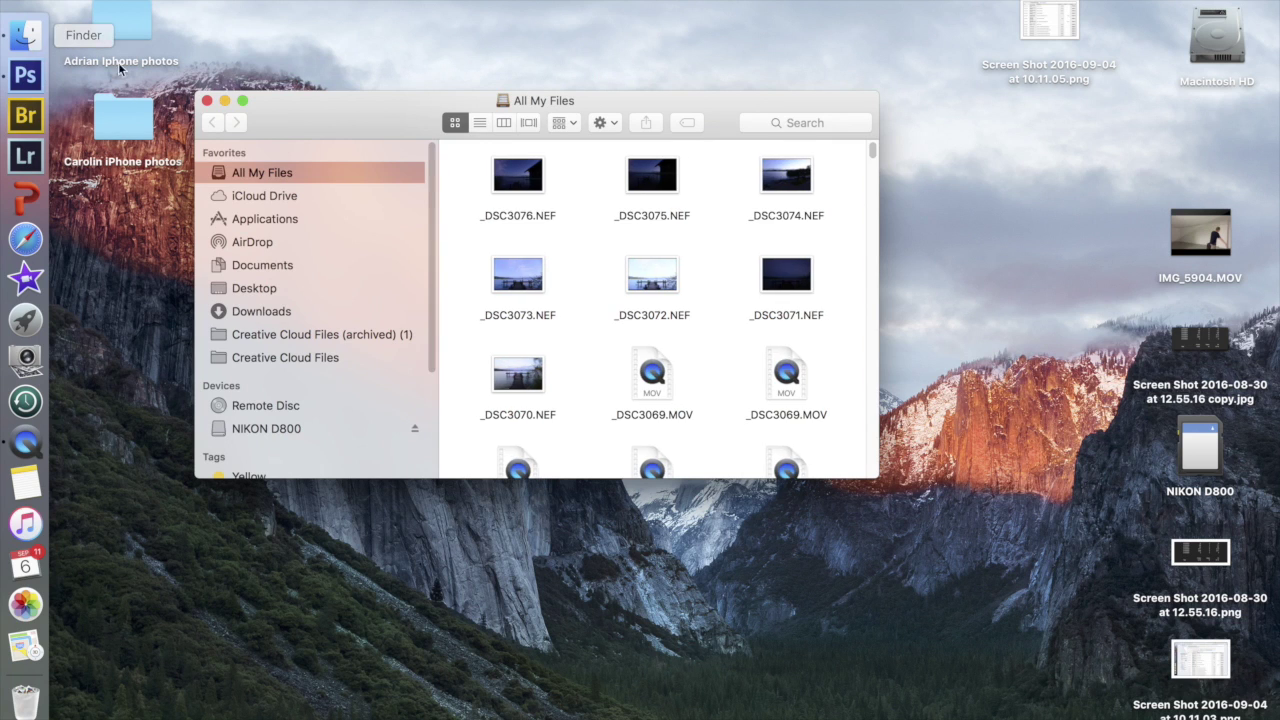
click(252, 265)
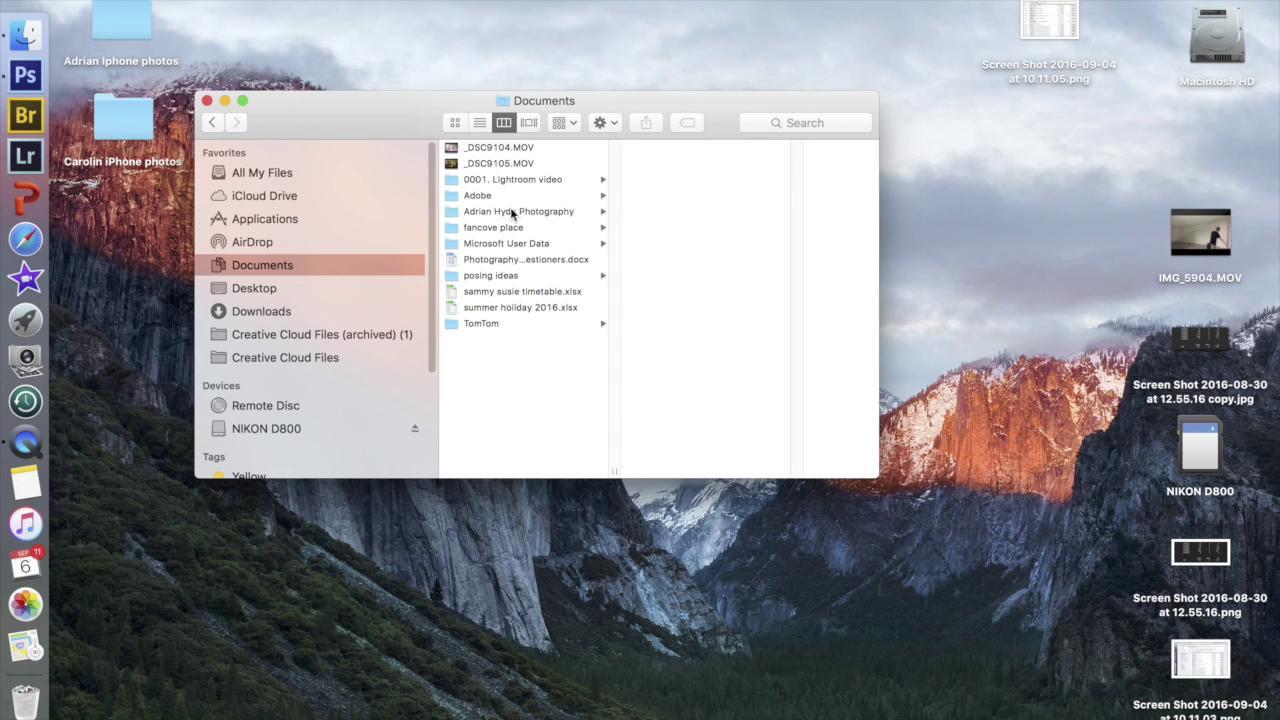
click(505, 212)
click(655, 165)
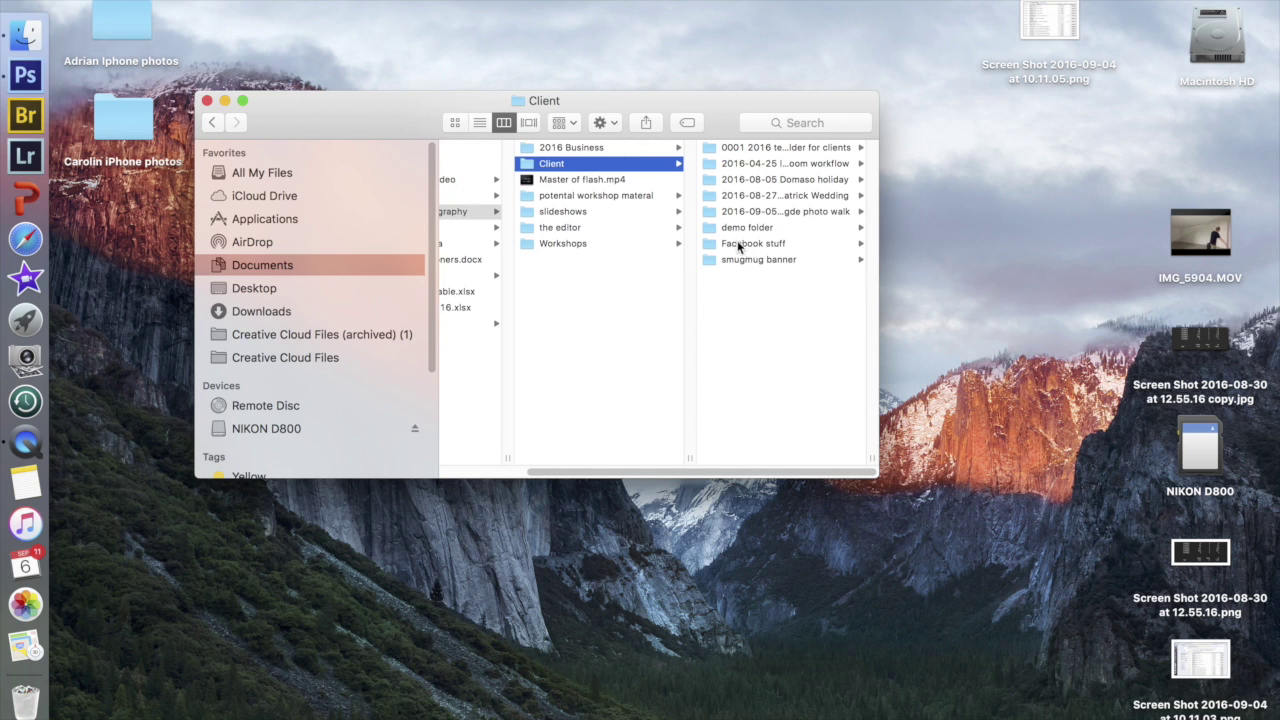
click(757, 211)
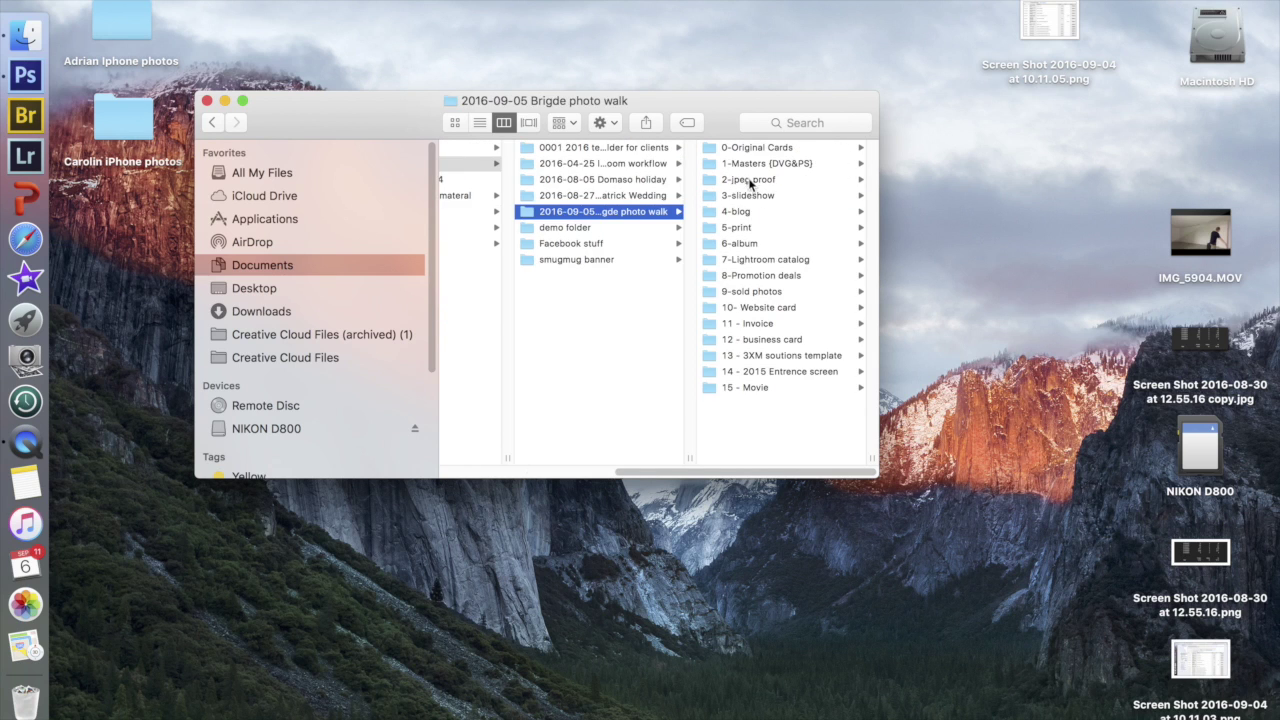
click(766, 262)
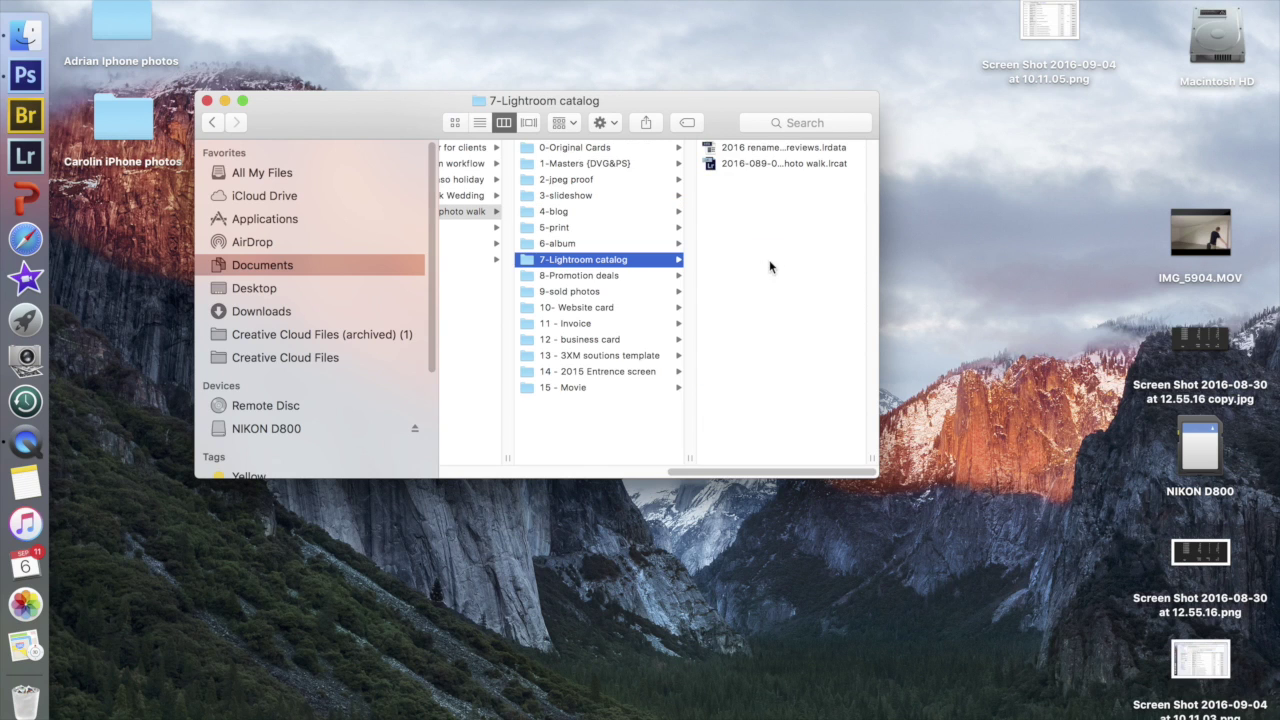
click(757, 163)
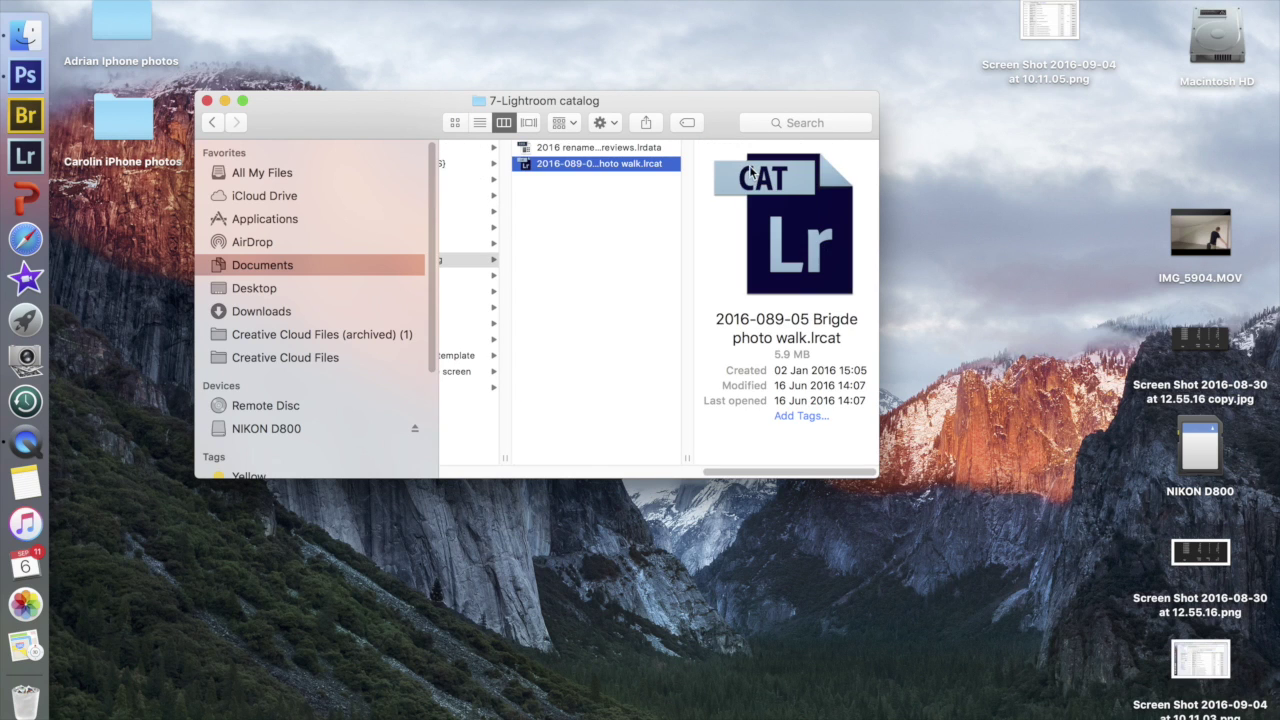
double_click(568, 166)
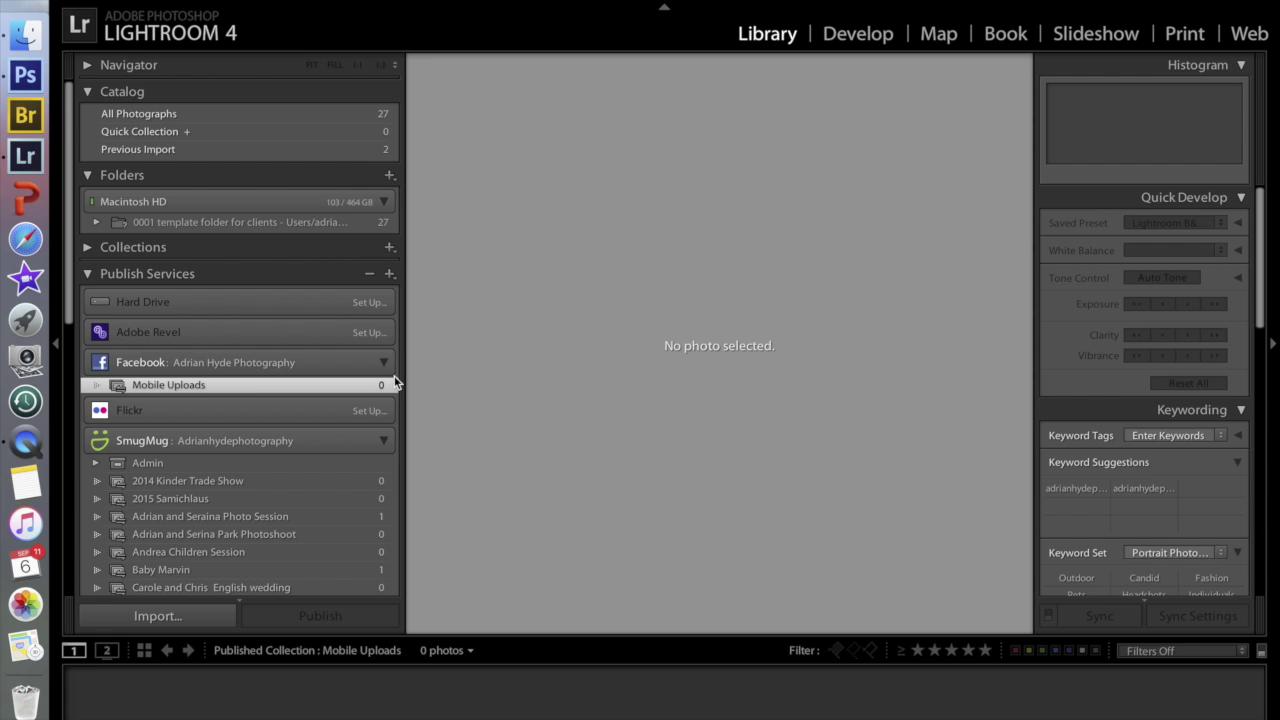
Start a photo import and choose the 2016-09-05 Brigde photo walk folder, inside the Client folder in Documents on Macintosh HD, as the source.
click(155, 616)
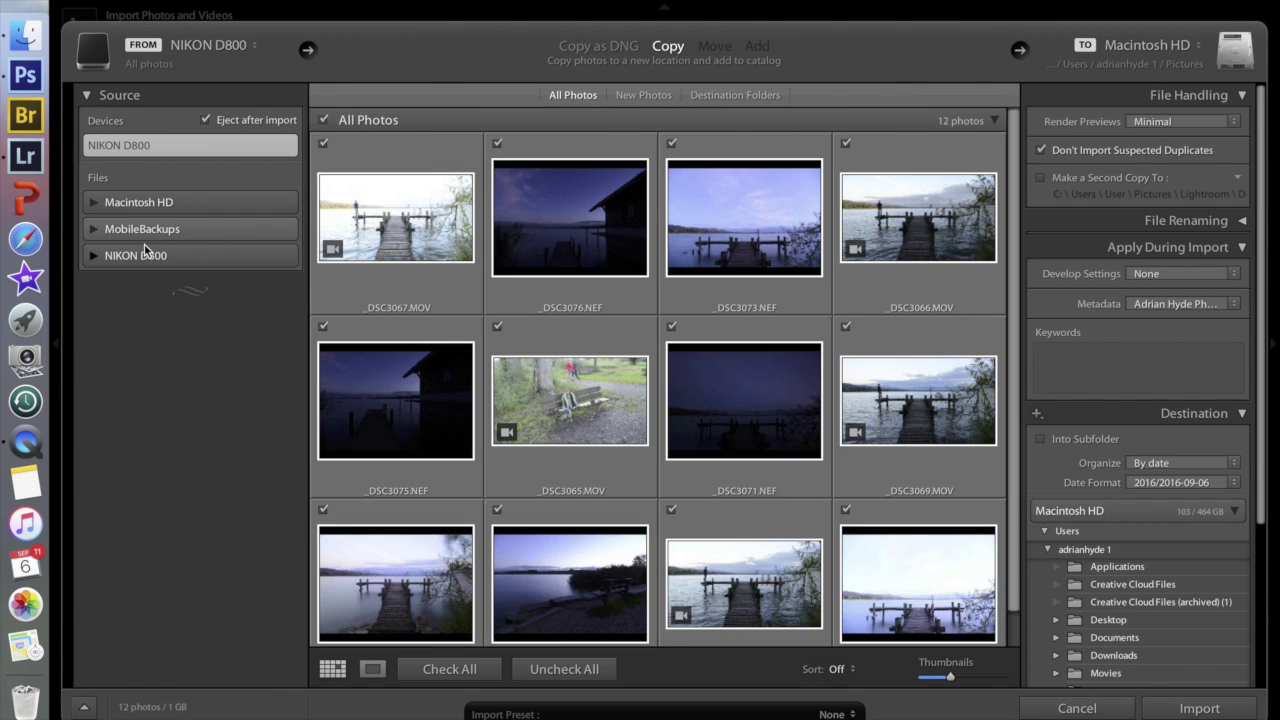
click(107, 203)
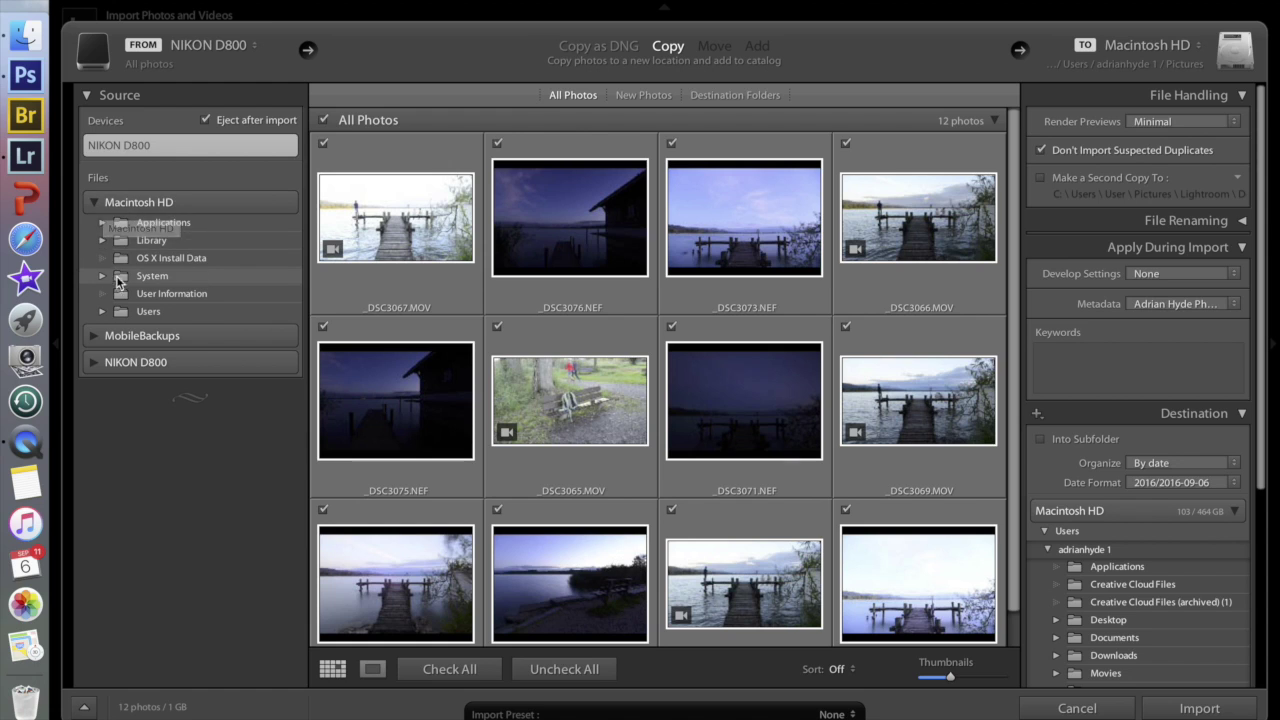
click(101, 311)
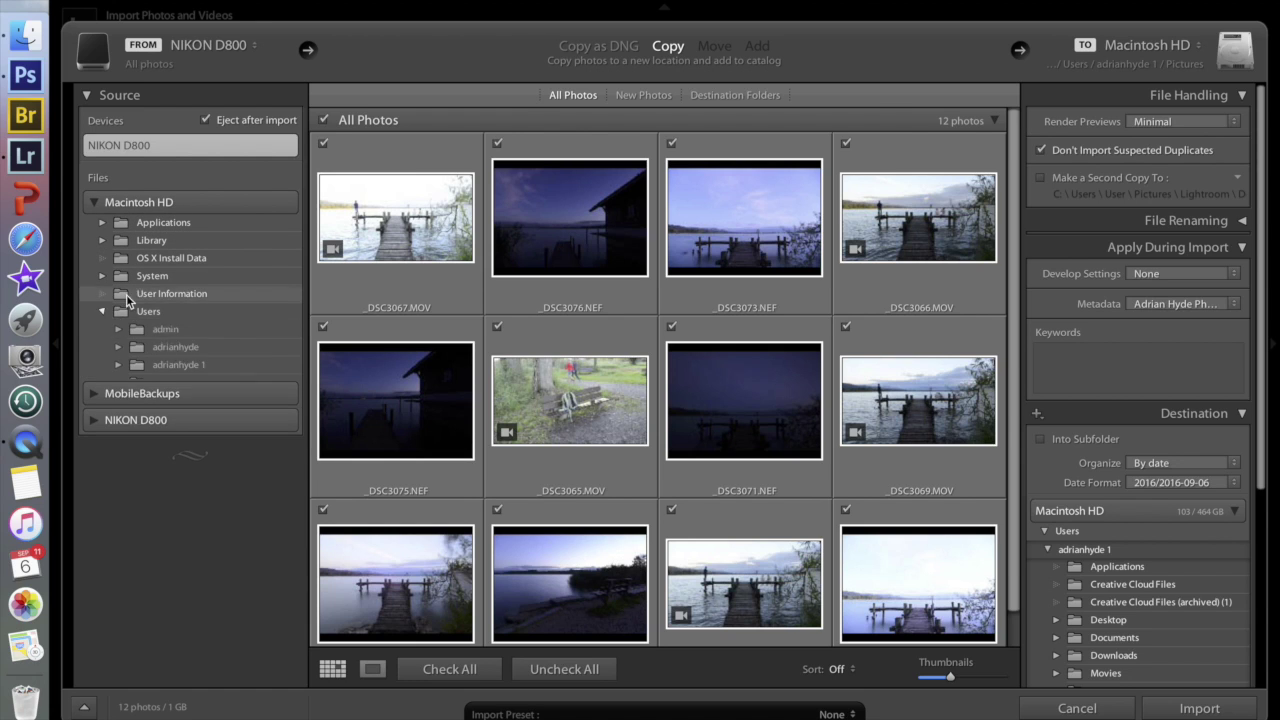
click(118, 366)
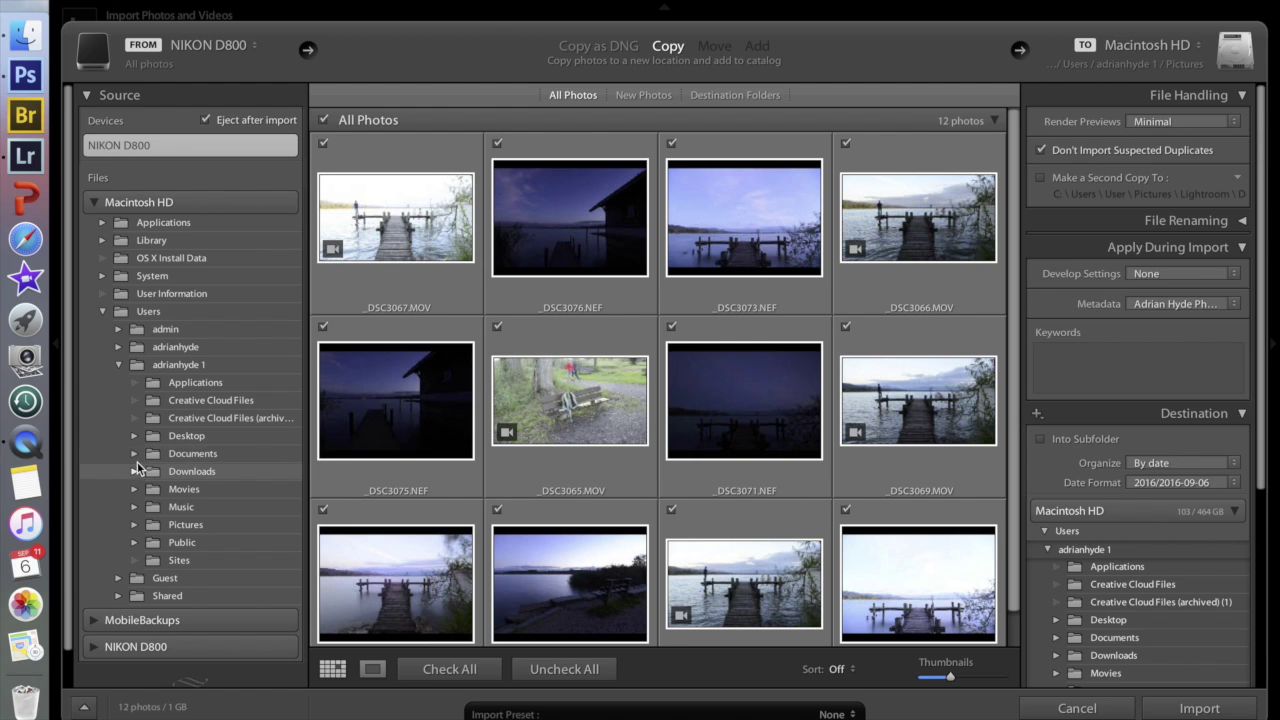
click(134, 454)
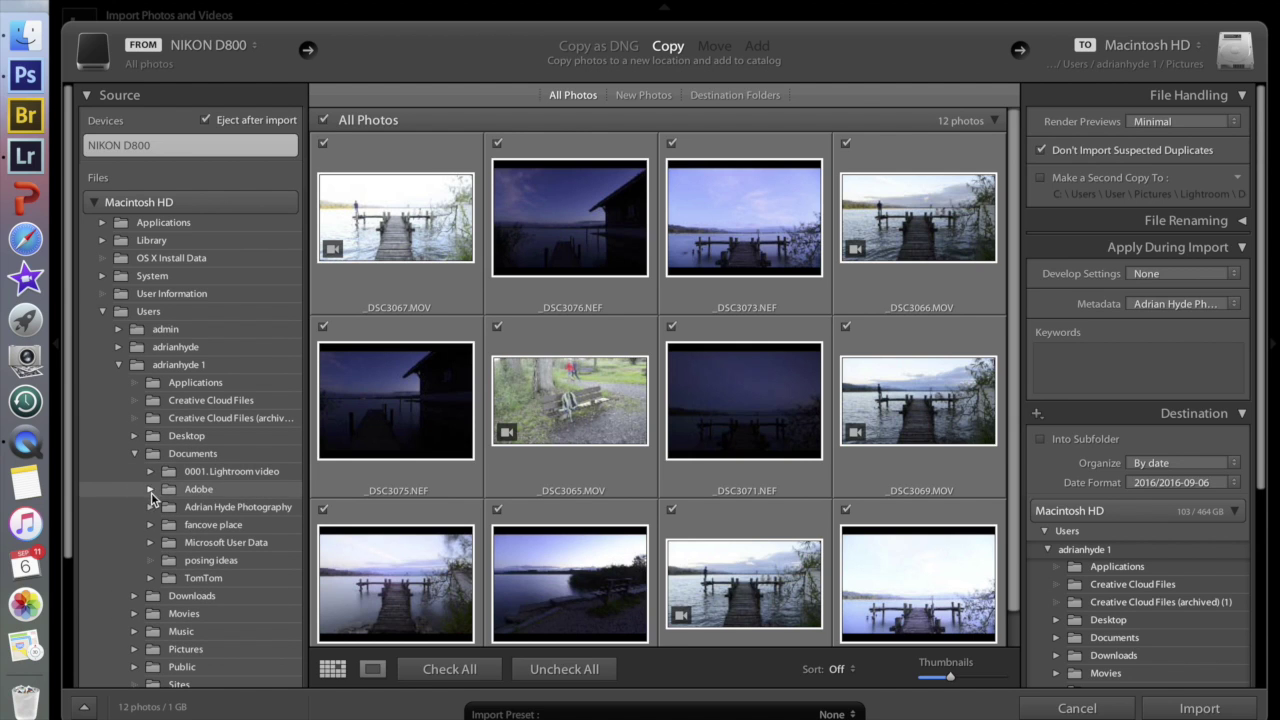
click(151, 507)
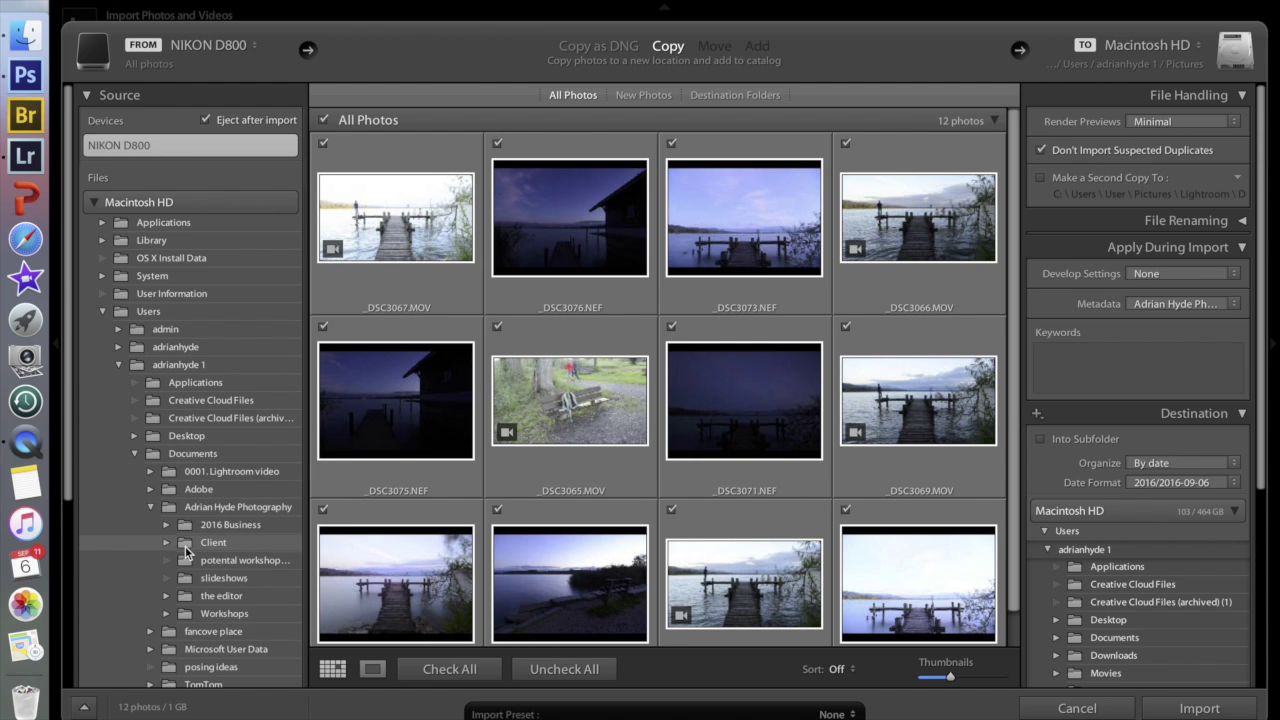
click(167, 542)
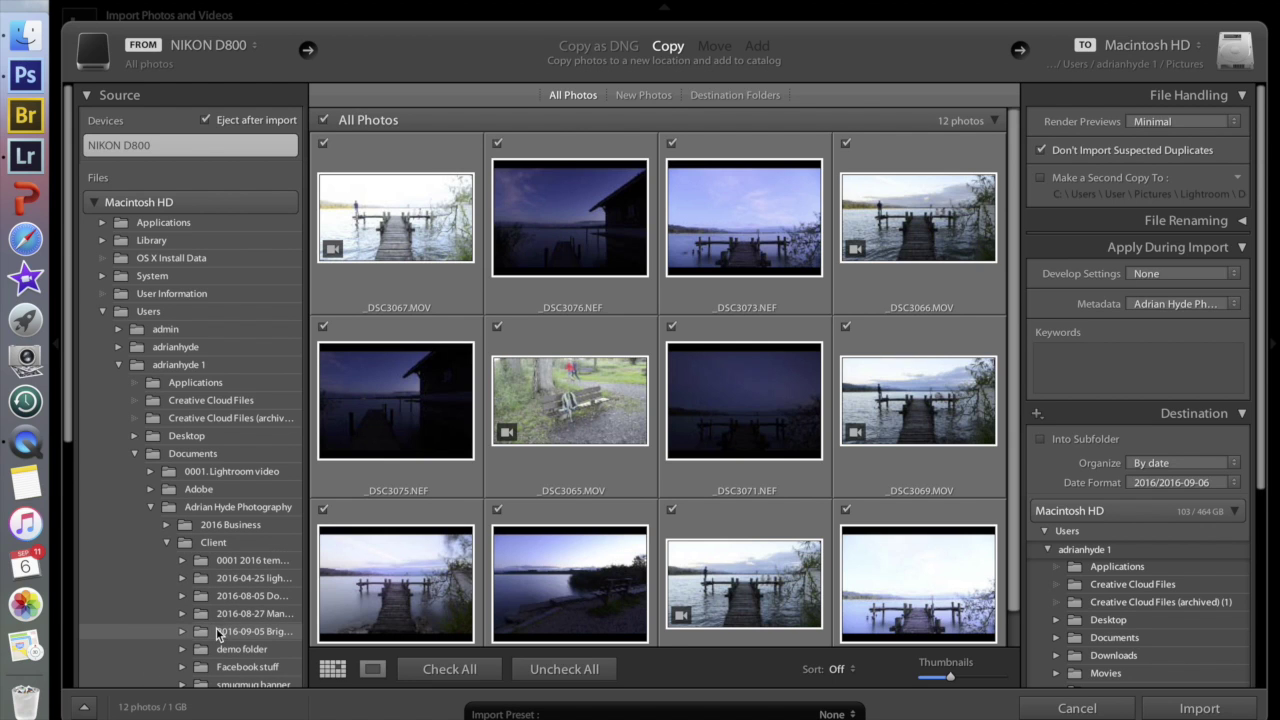
click(228, 634)
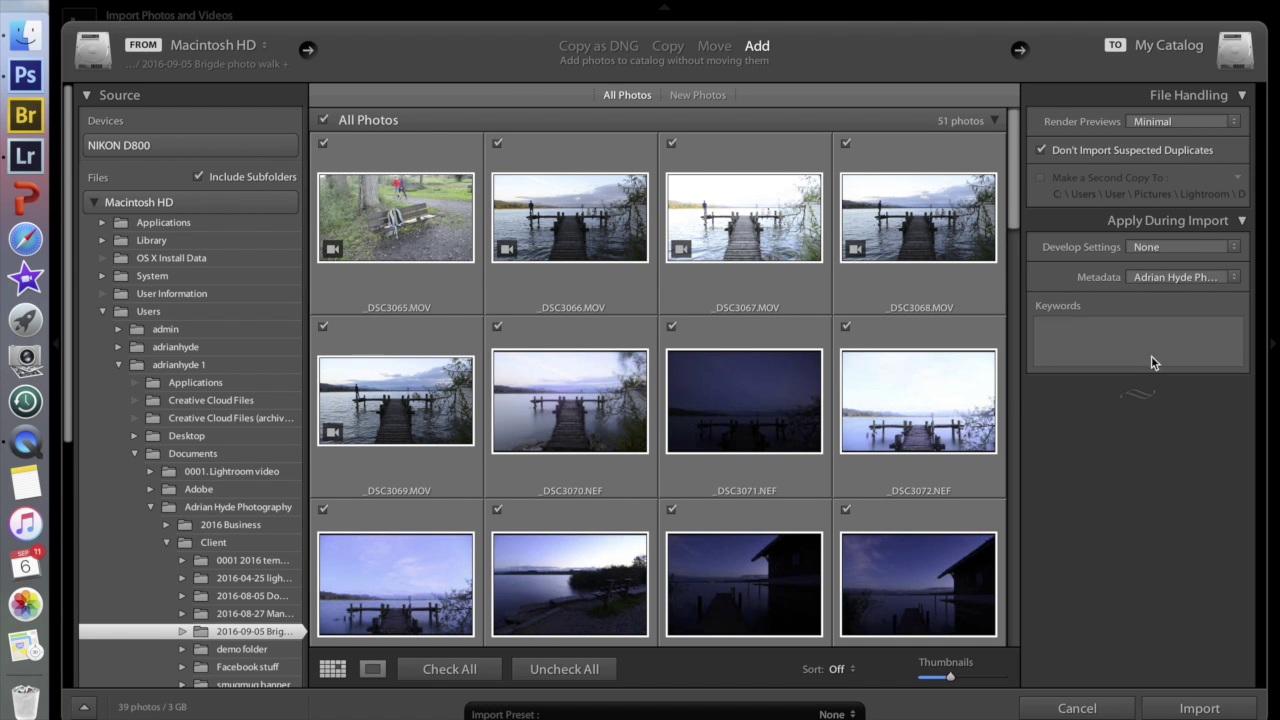
Enter the keywords bridge, the photographer's e-mail address and photo walk, and import the photos into the catalog.
click(1087, 337)
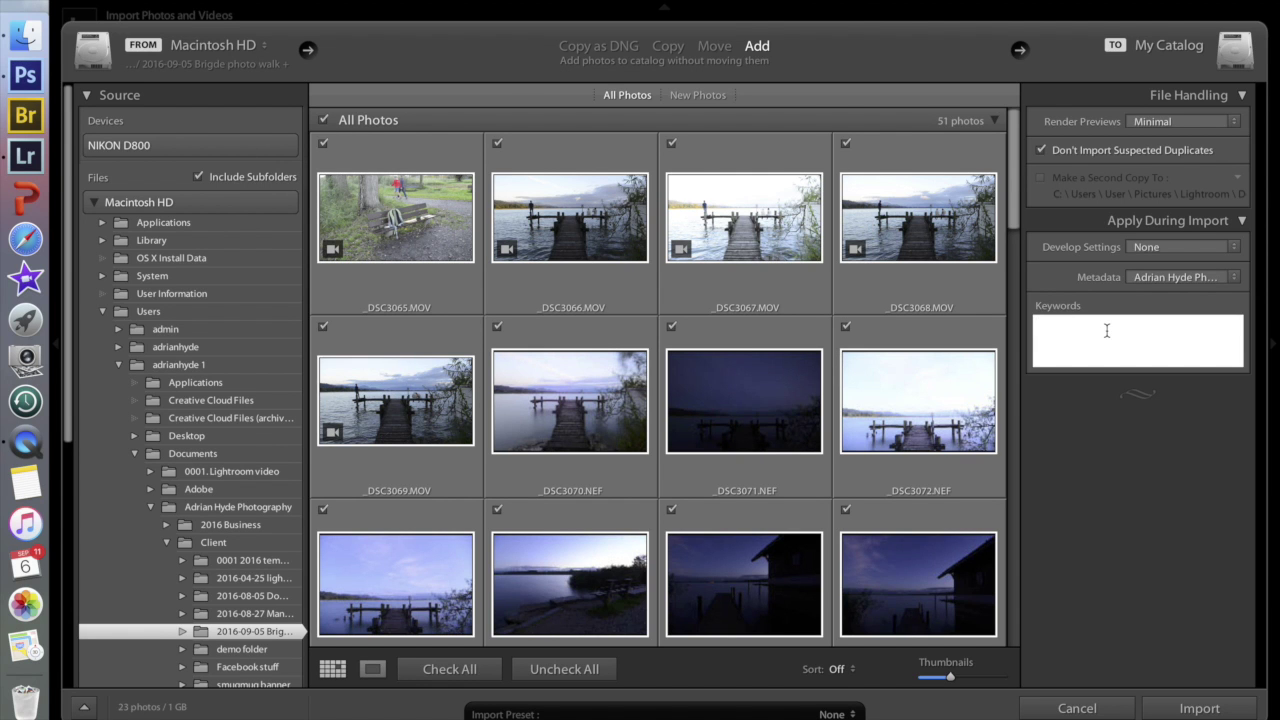
text(bridge,a)
key(Return)
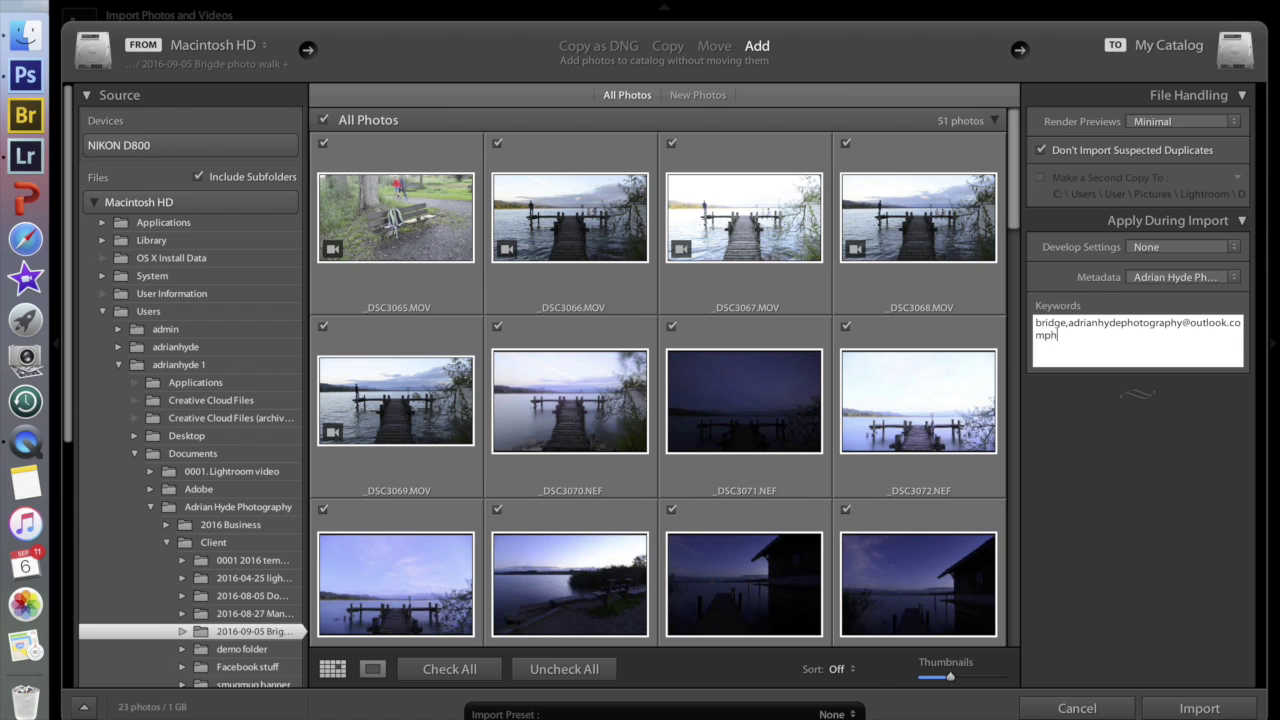
text(photo walk)
key(Tab)
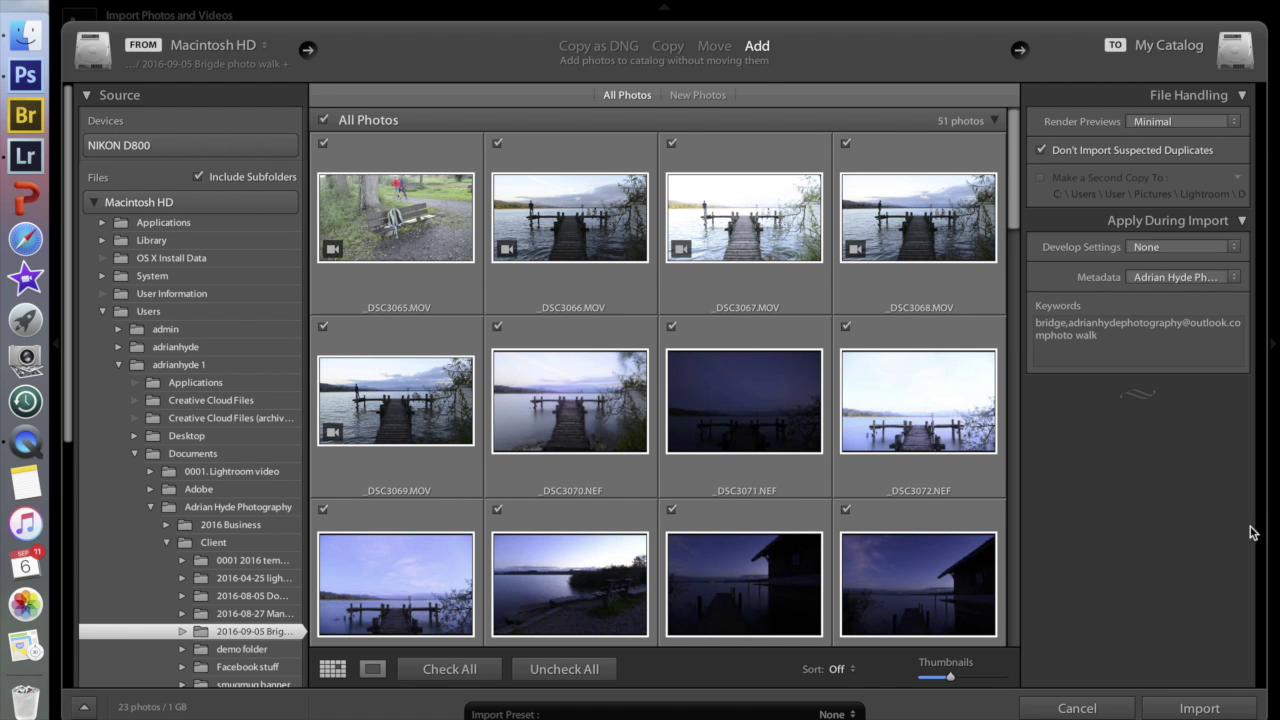
click(1200, 708)
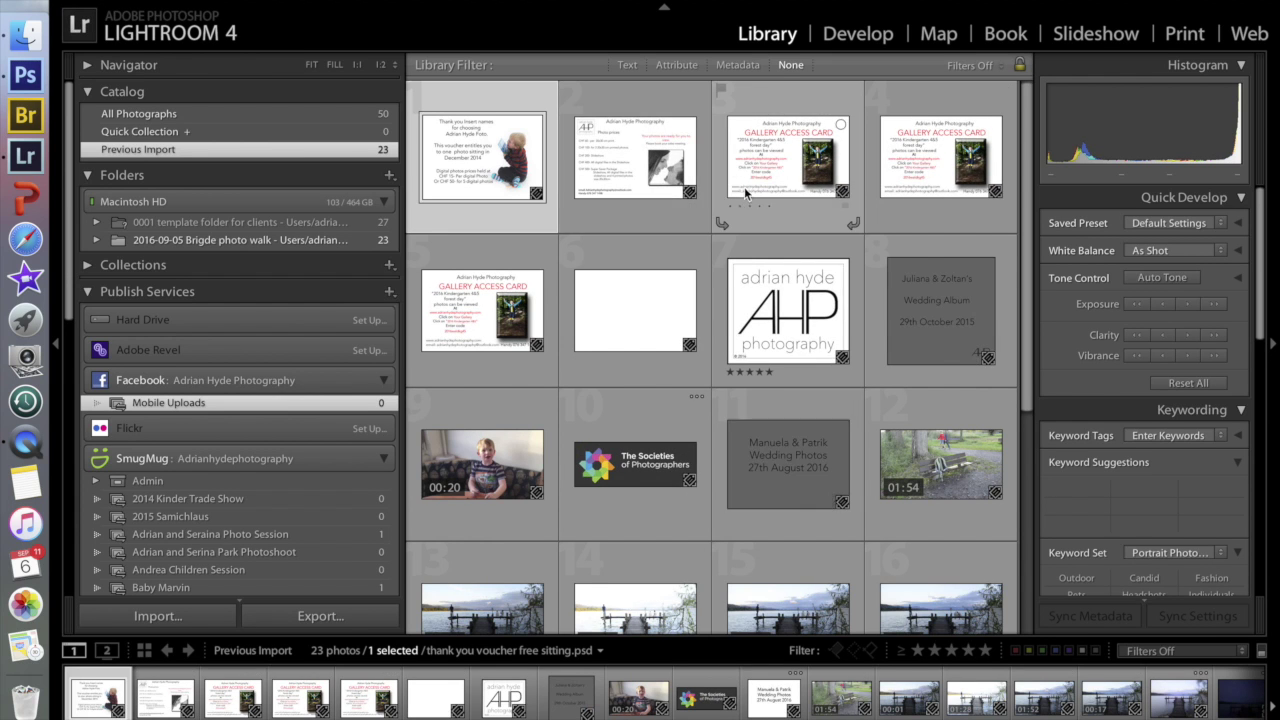
Rename all the imported photos with the Custom Name - Sequence scheme, using the custom text "2016-089-05 Brigde photo walk".
scroll(785, 245, down, 5)
scroll(785, 245, up, 2)
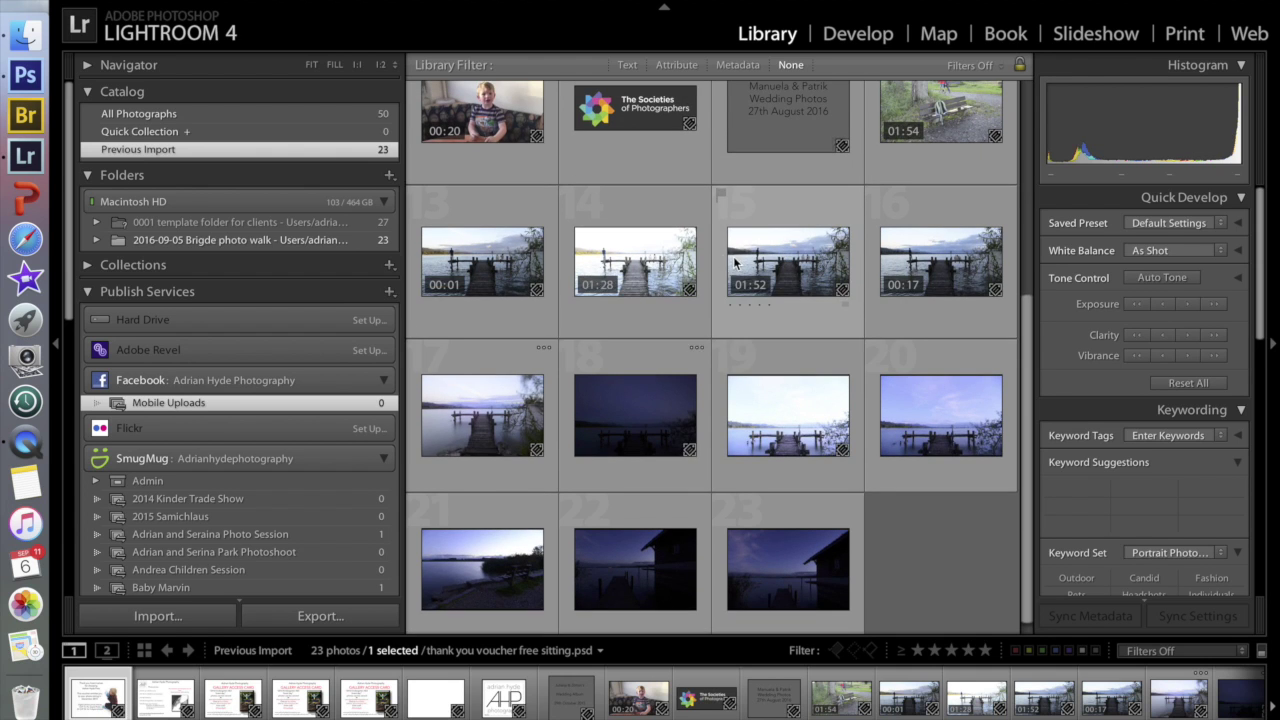
scroll(632, 173, up, 3)
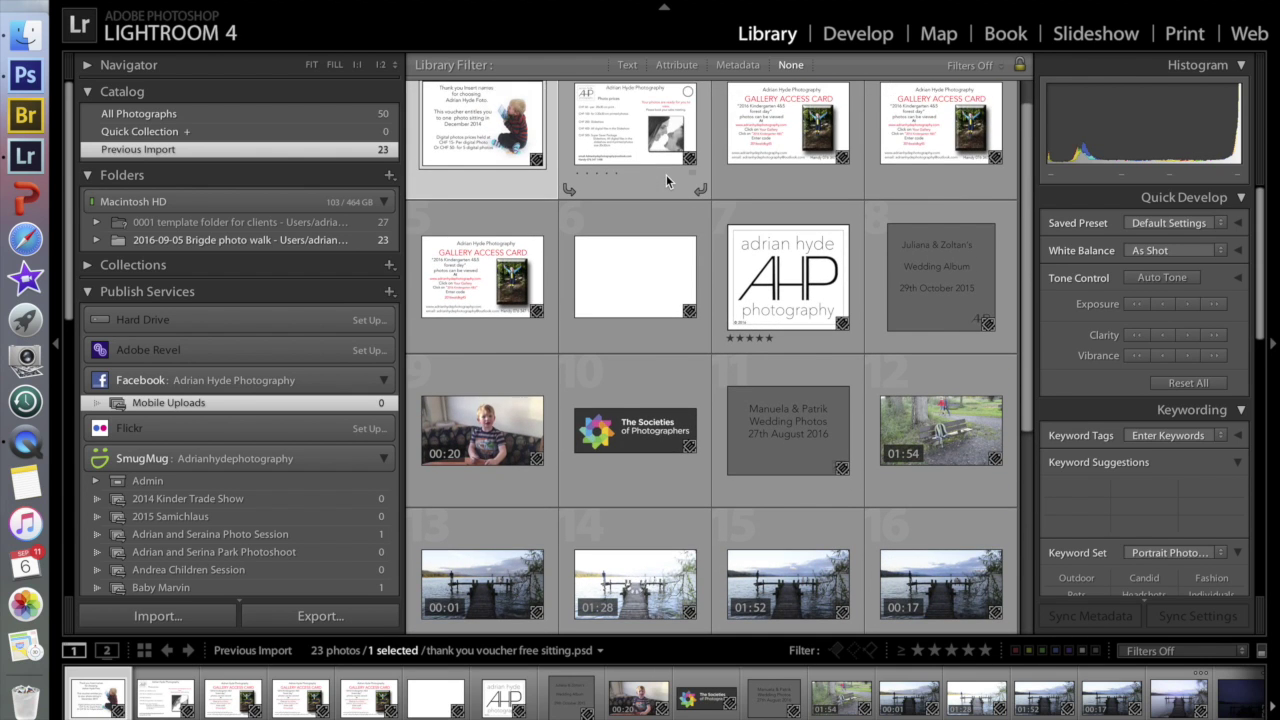
key(super+a)
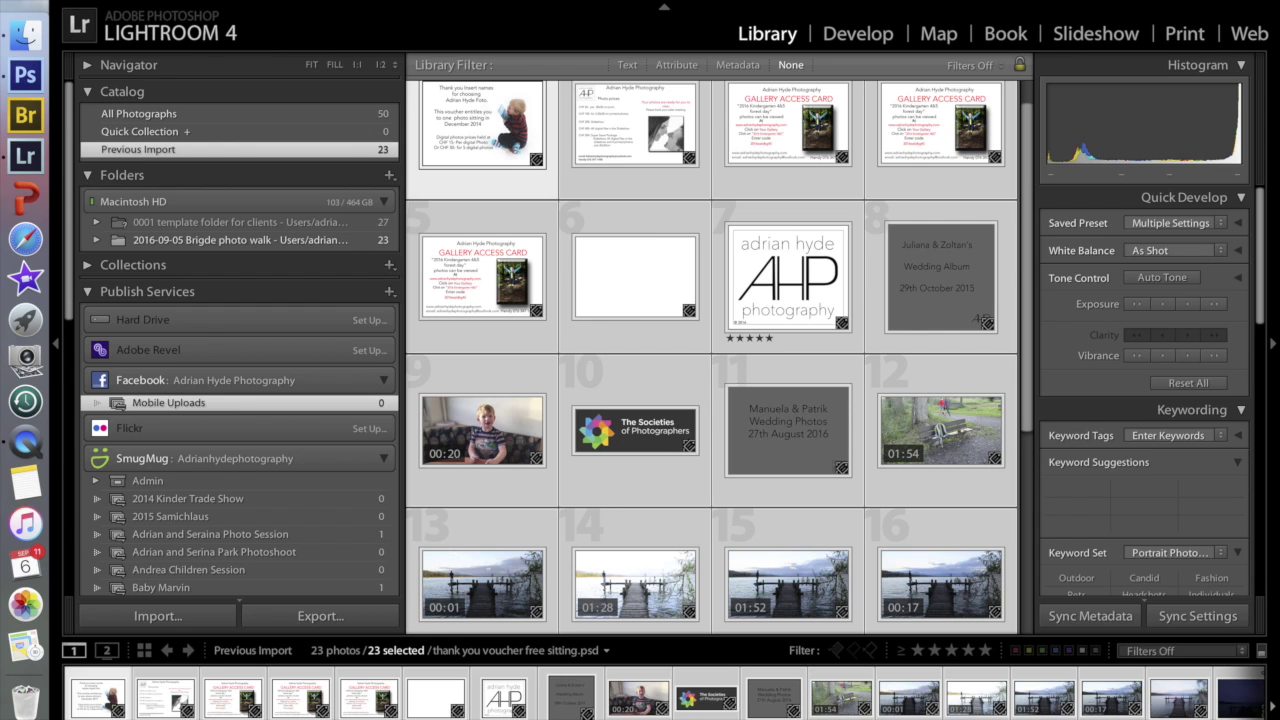
click(215, 1)
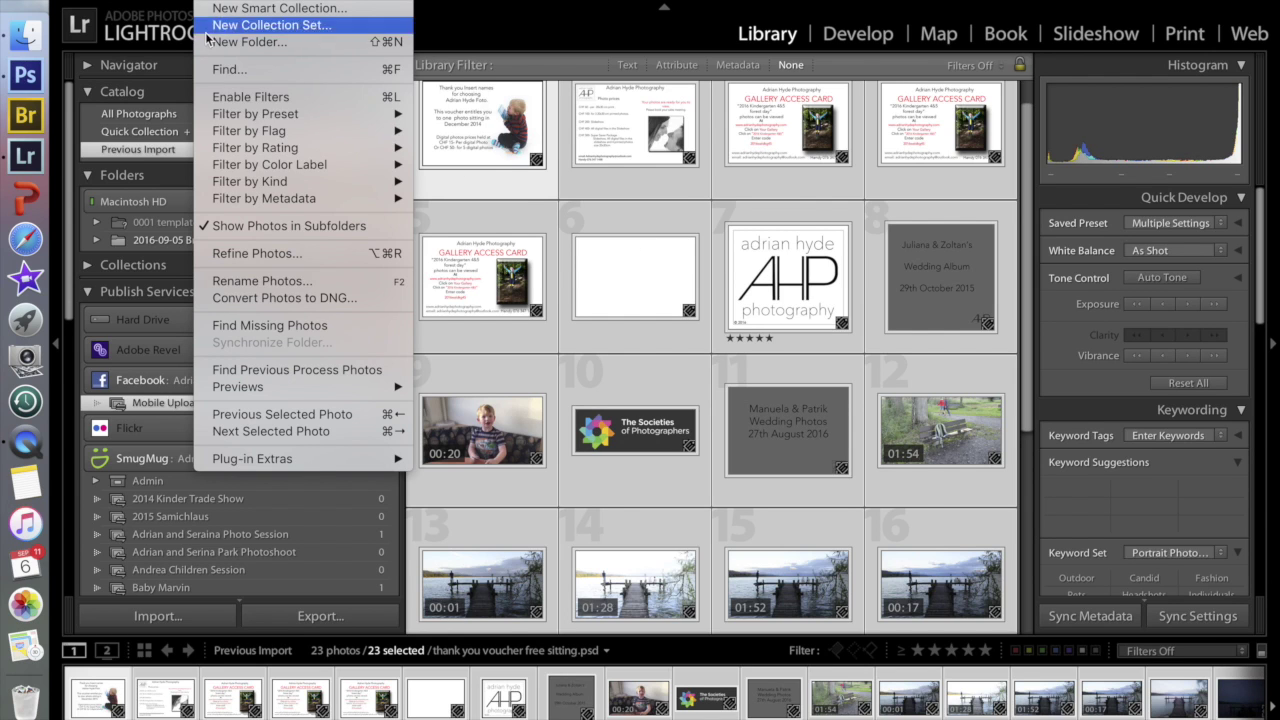
click(257, 282)
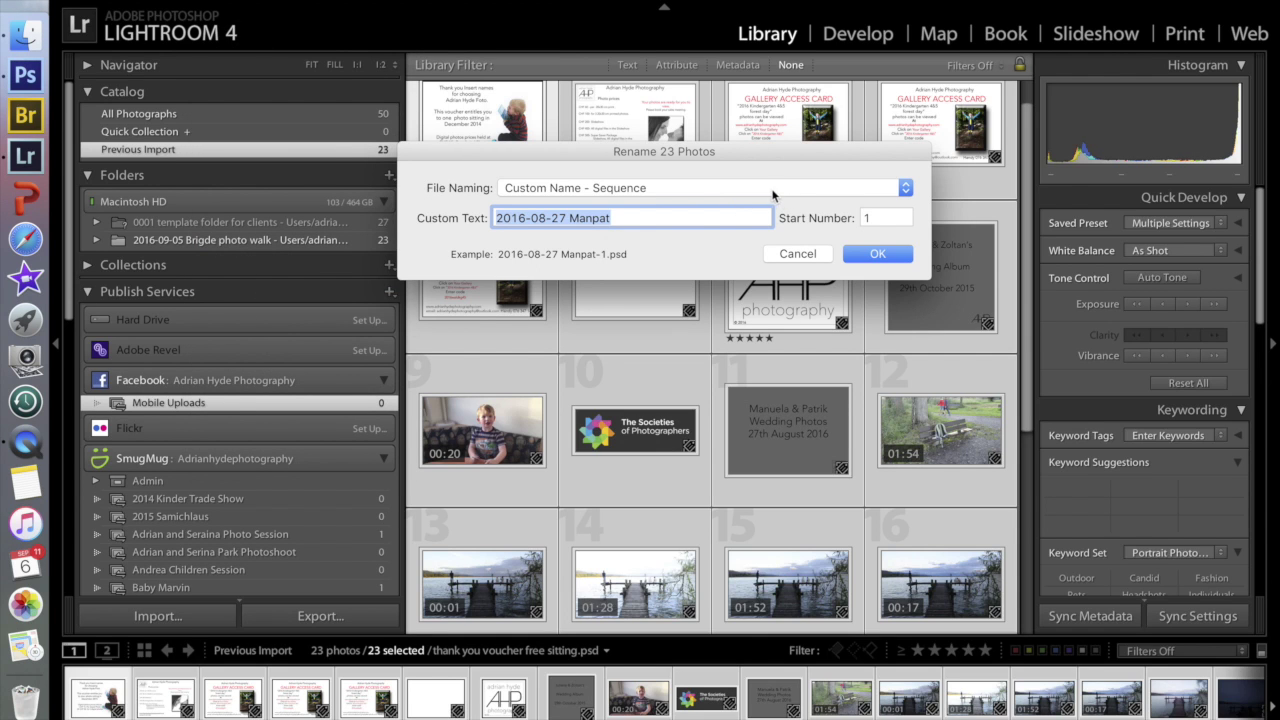
text(2016-089-05 Brigde photo walk)
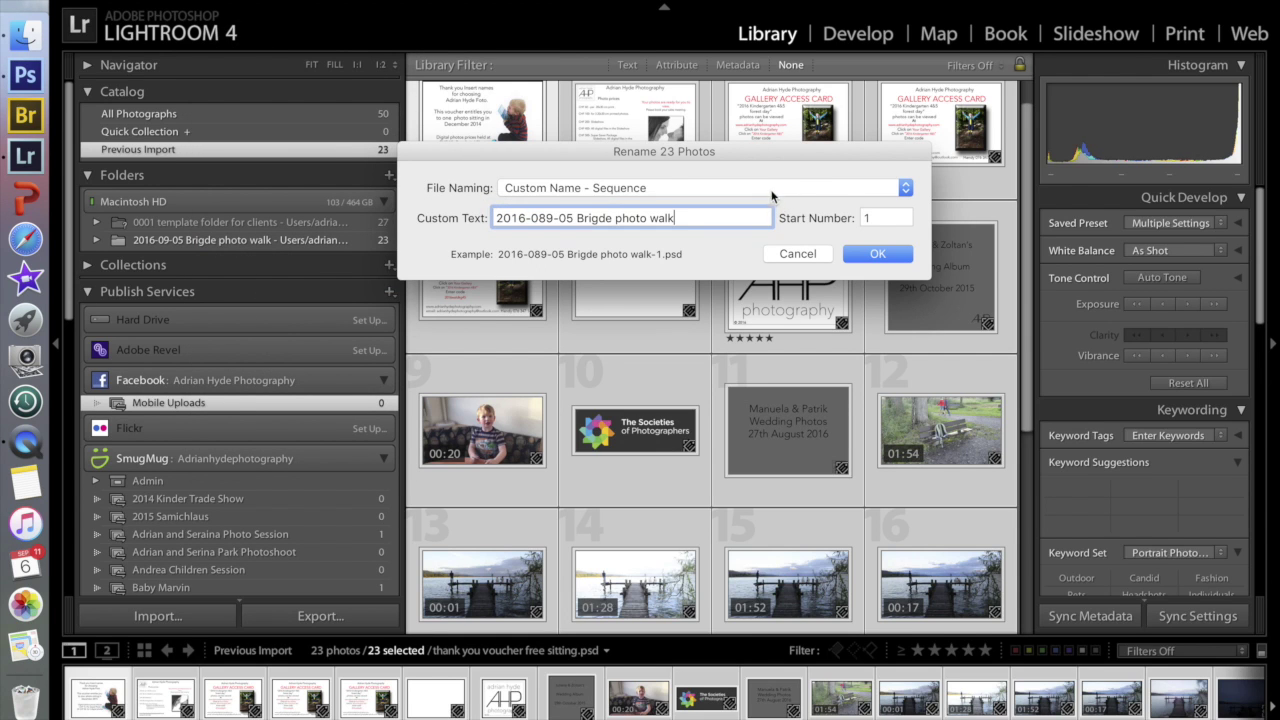
click(876, 253)
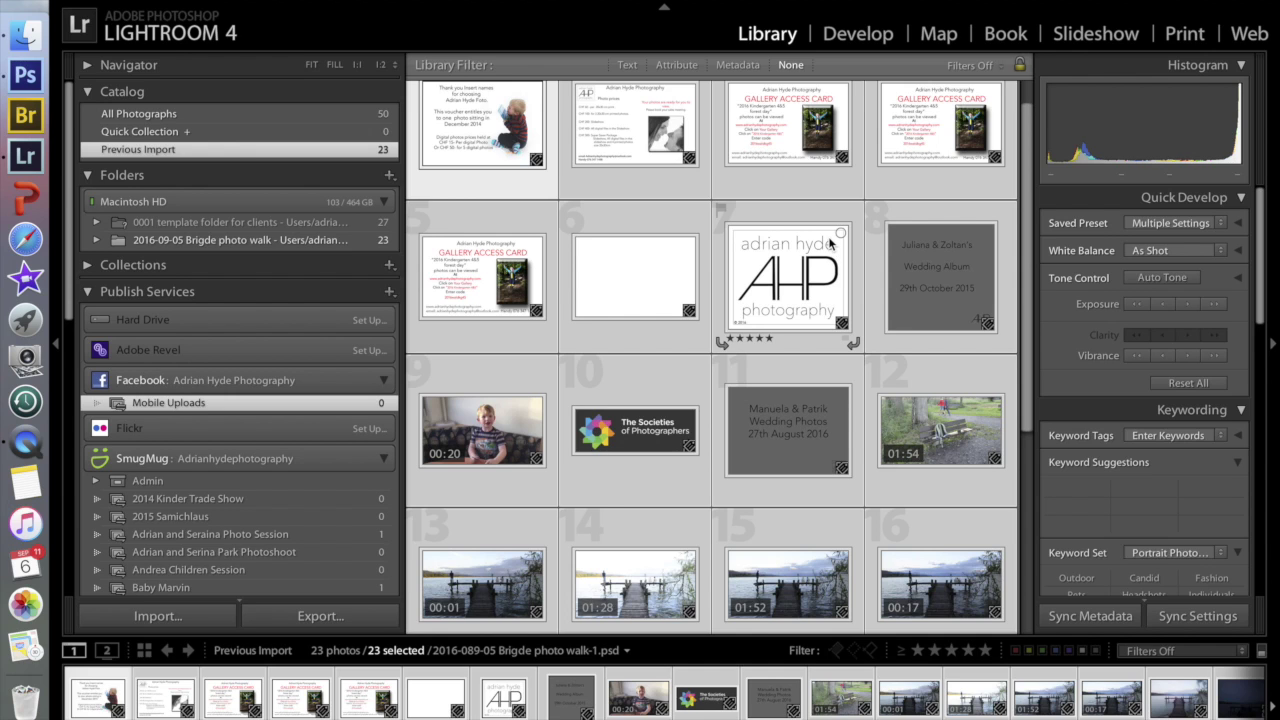
Flag all the imported photos as rejected and reduce the selection to the dark grey wedding title image.
key(x)
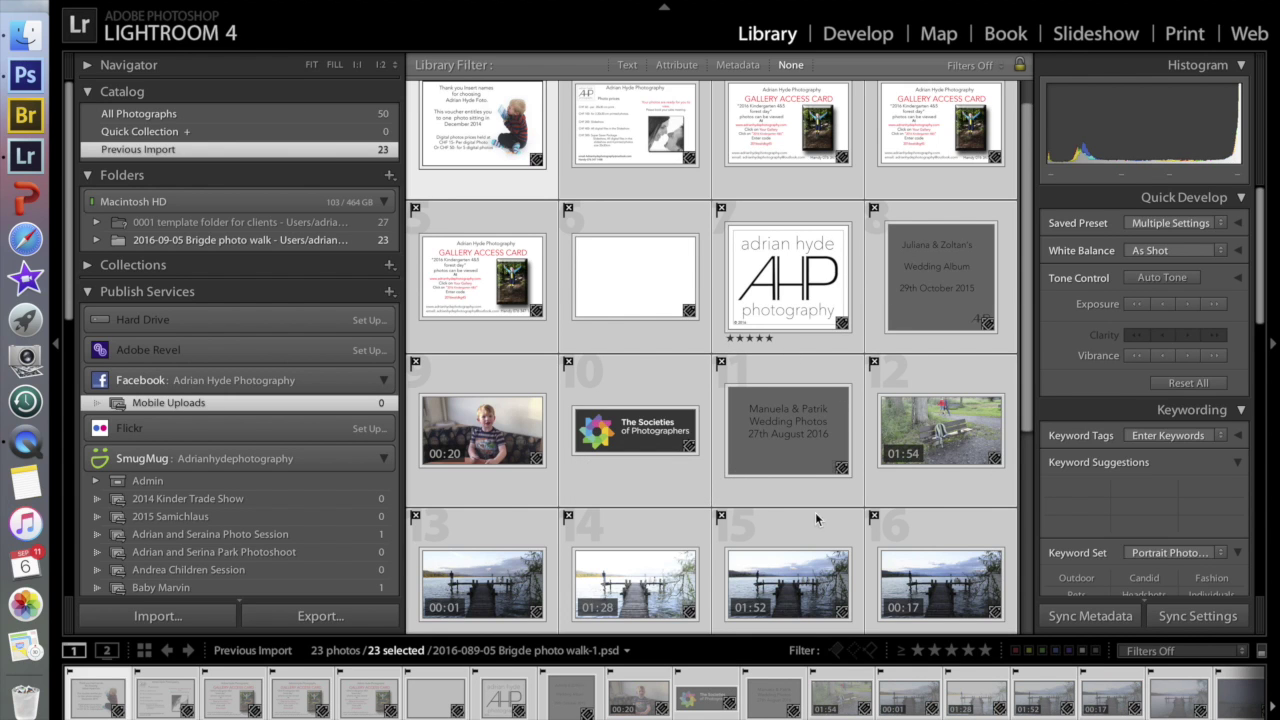
click(632, 388)
click(765, 412)
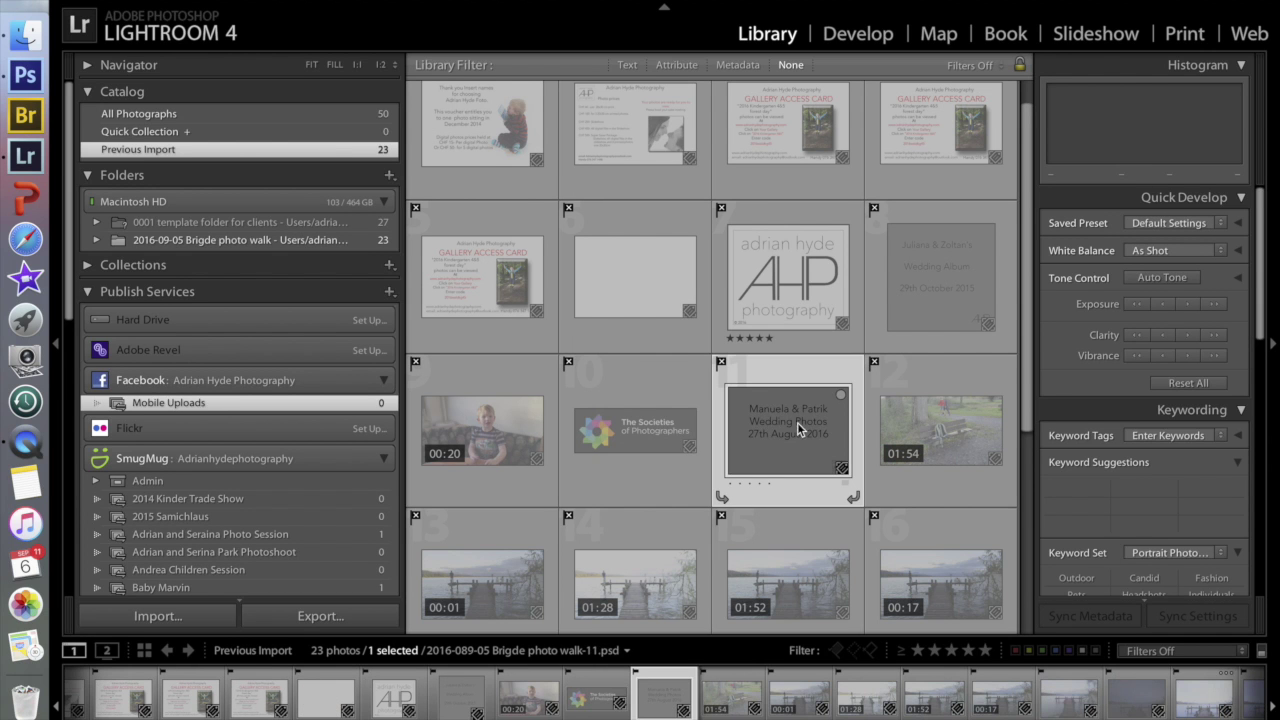
Flag the seventeenth and eighteenth photos, the daylight jetty shot and the dark night jetty shot beside it, as picks.
key(Down)
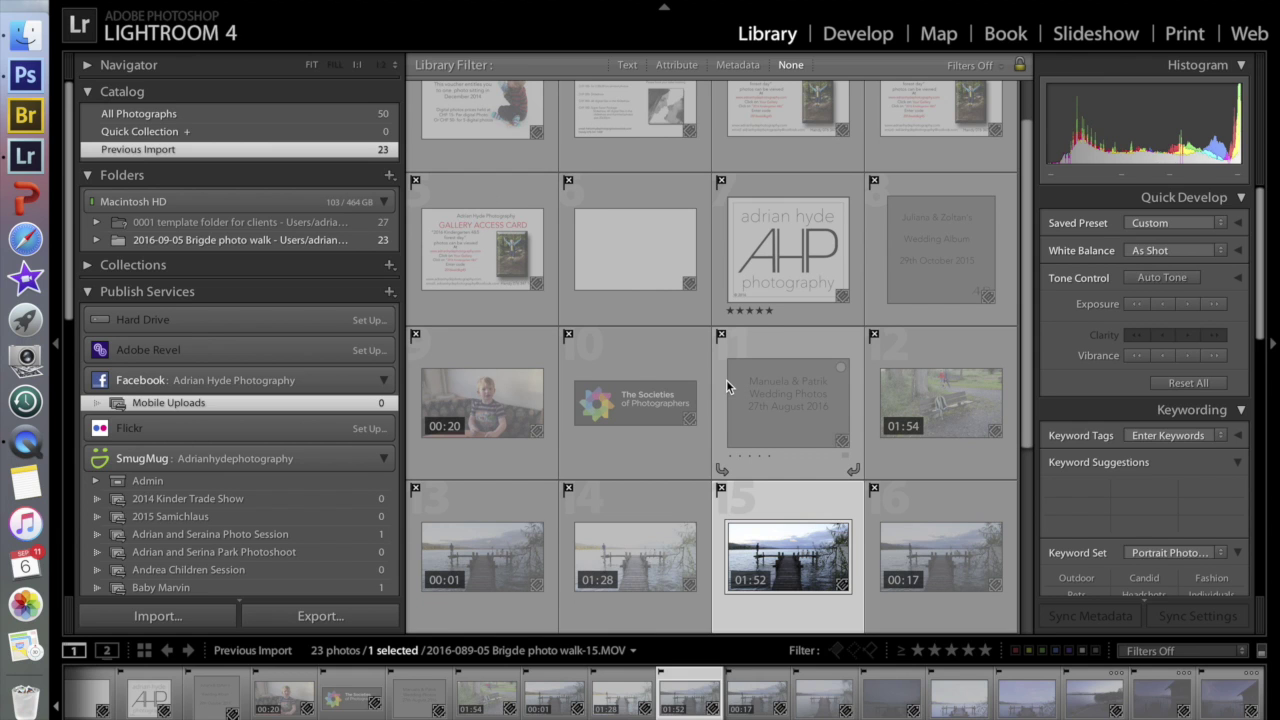
key(Up)
key(Right)
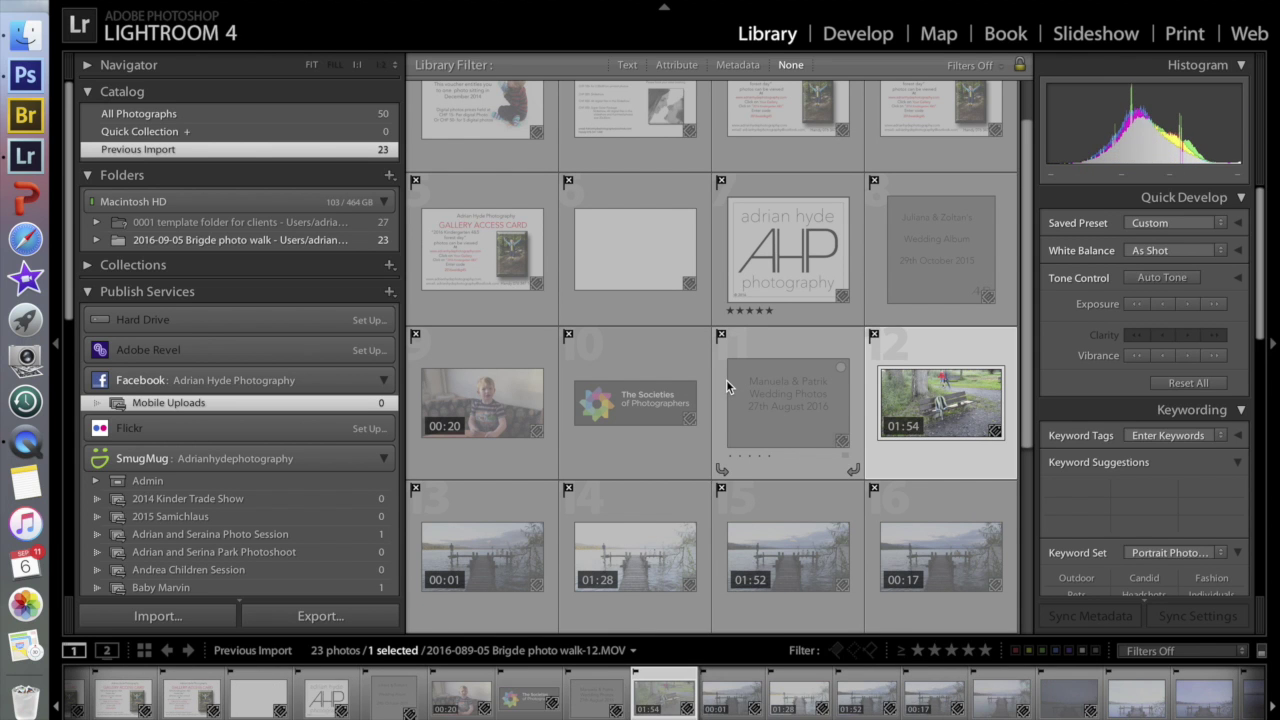
key(Right)
key(Right)
key(Right)
key(Right)
key(Right)
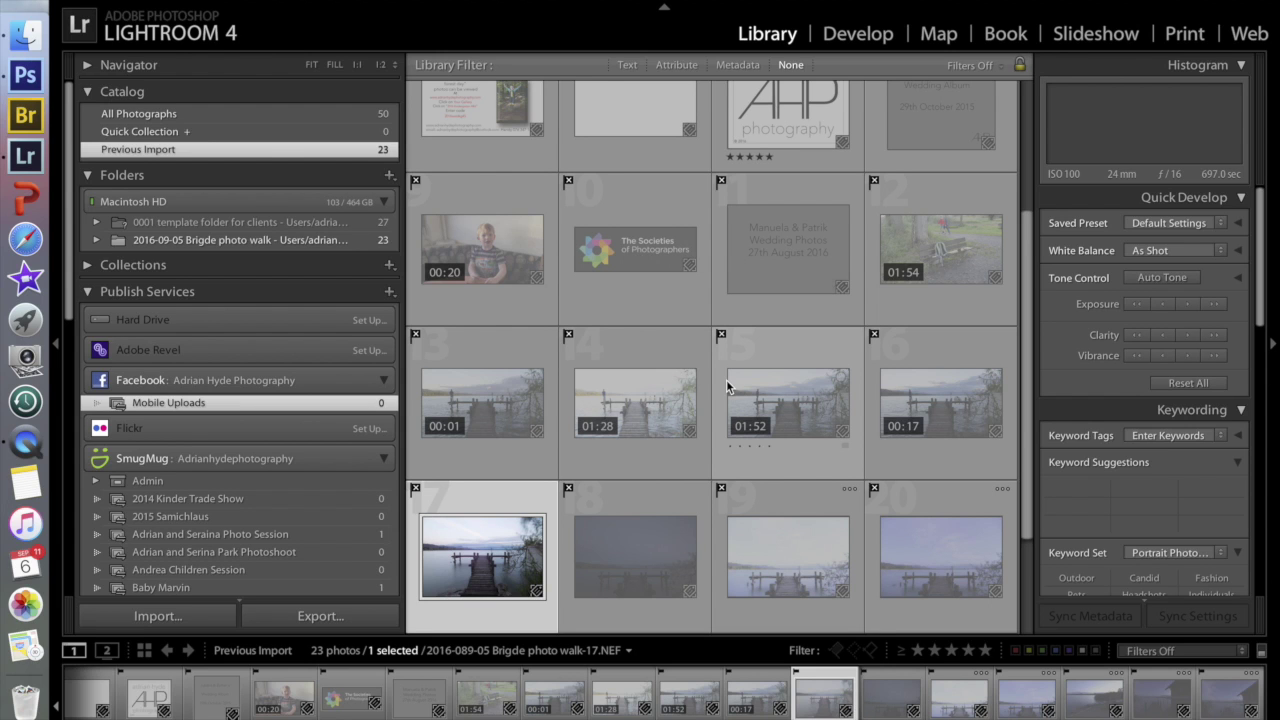
key(Right)
key(Right)
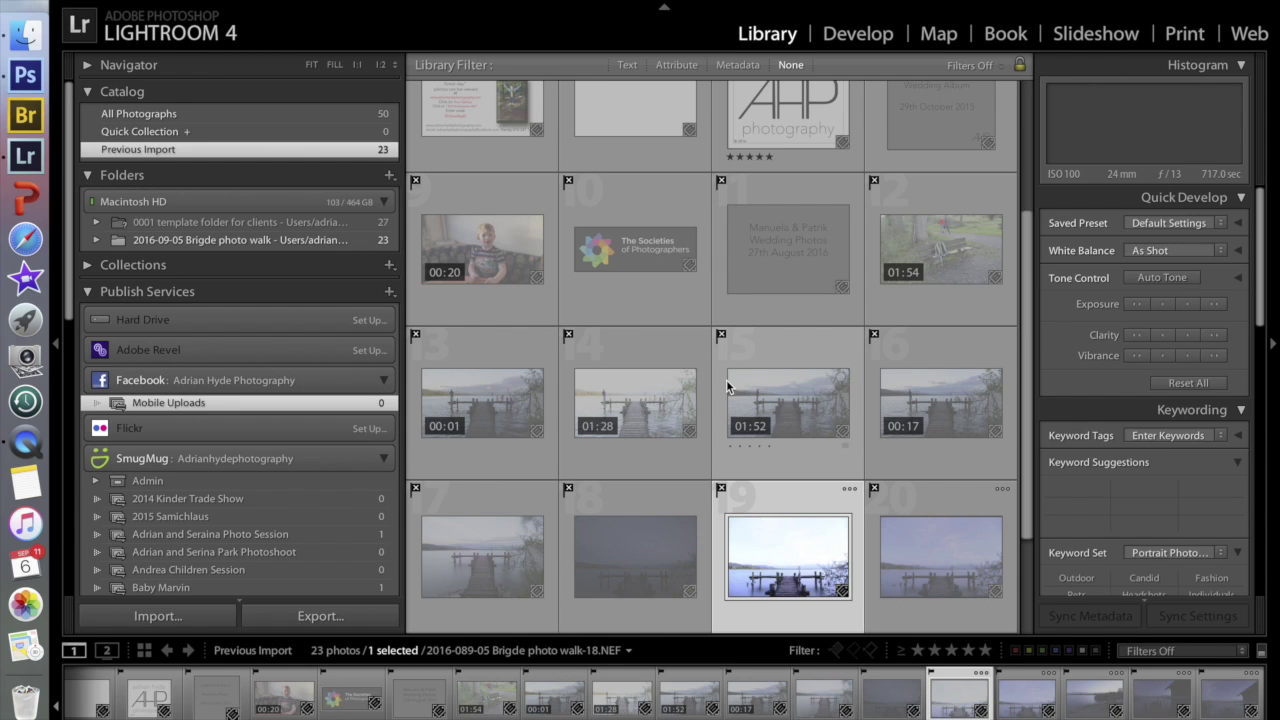
key(Left)
key(Left)
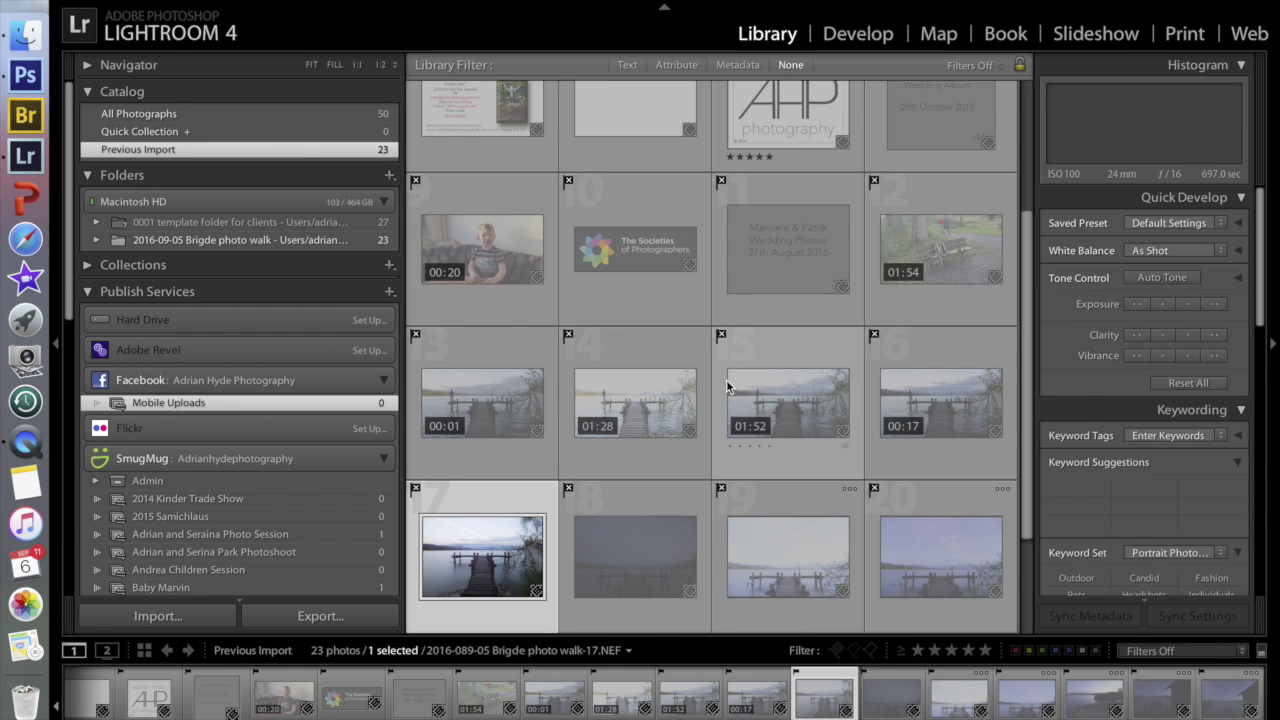
key(p)
key(Right)
key(p)
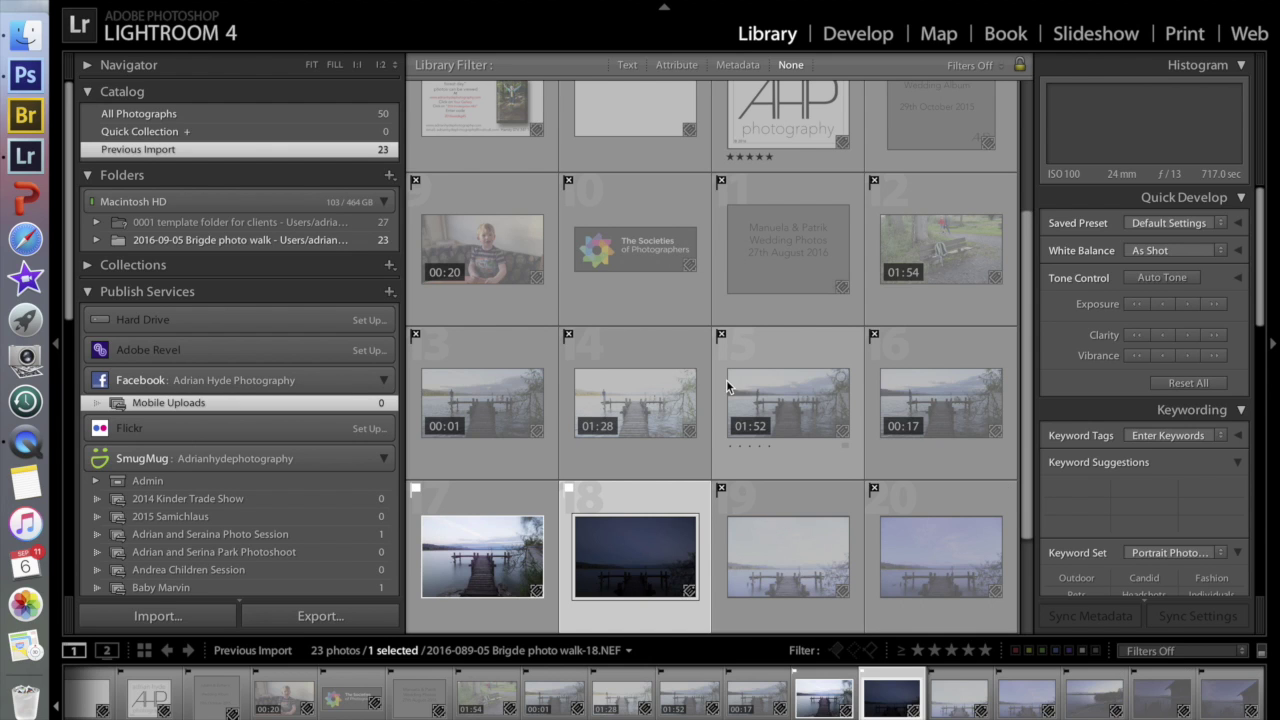
click(1040, 0)
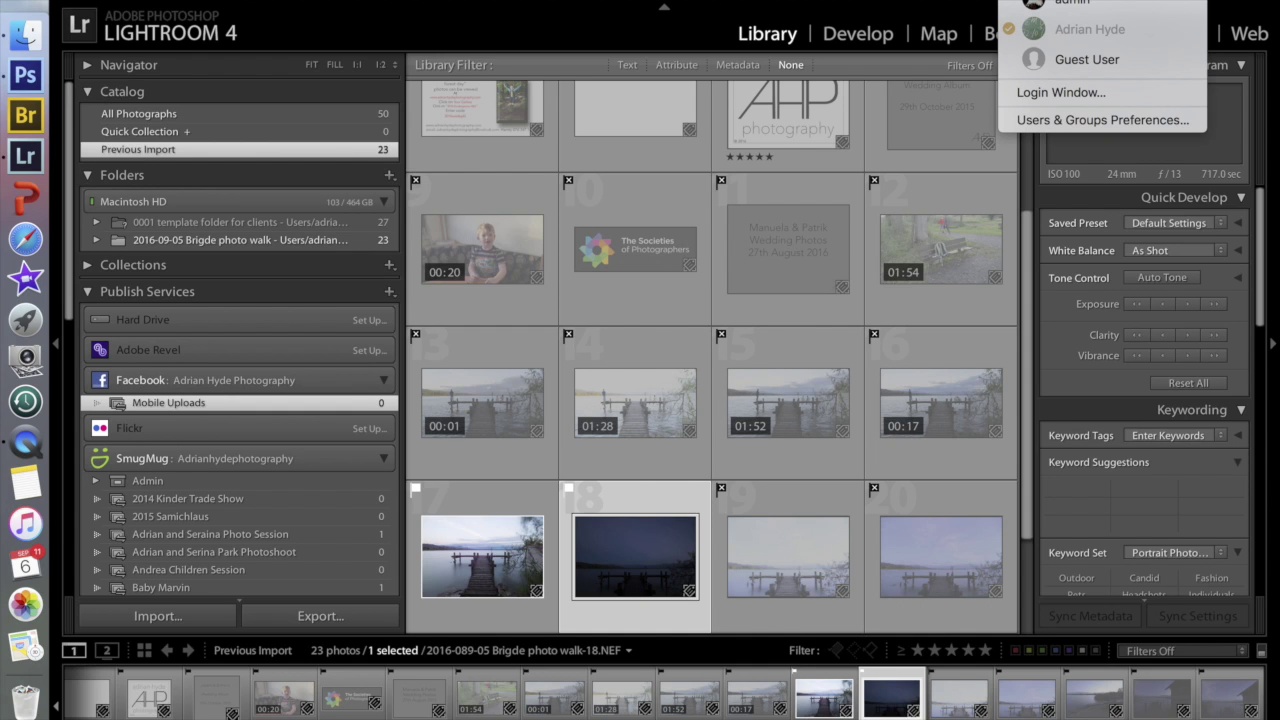
Filter the previous import to flagged picks only and view the daylight and dark jetty photos enlarged one after the other.
click(675, 66)
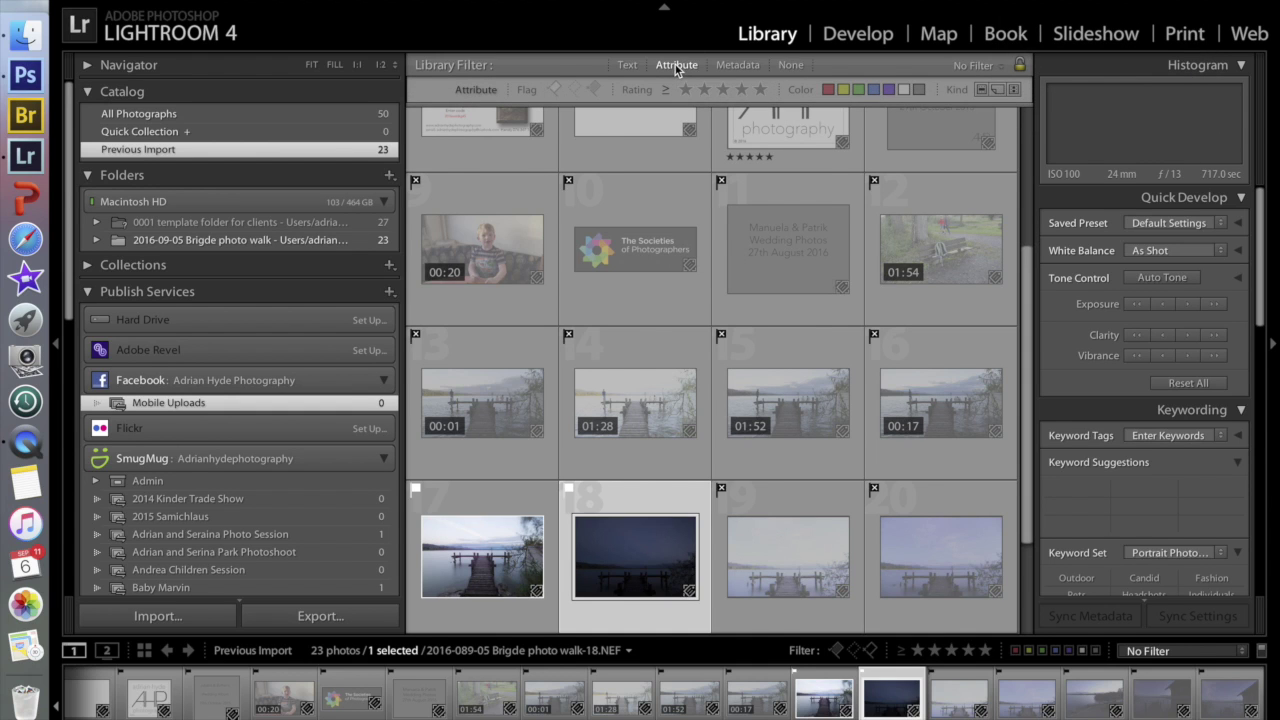
click(554, 89)
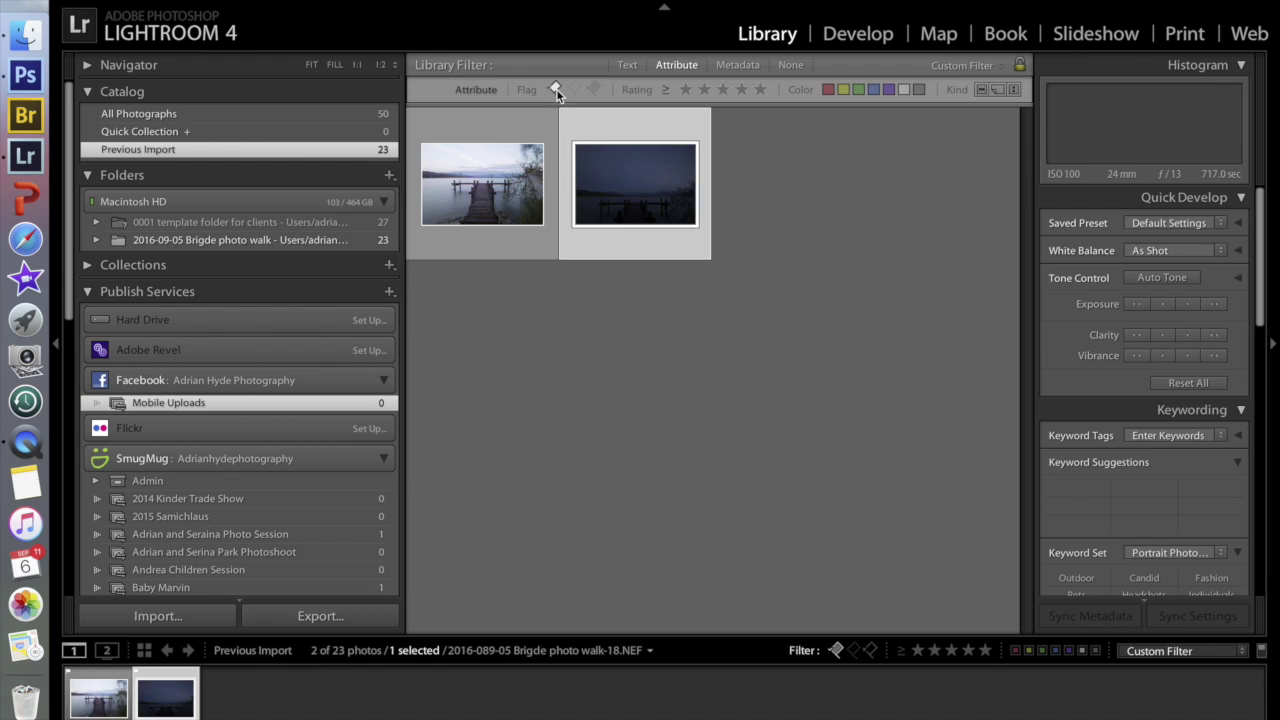
click(482, 193)
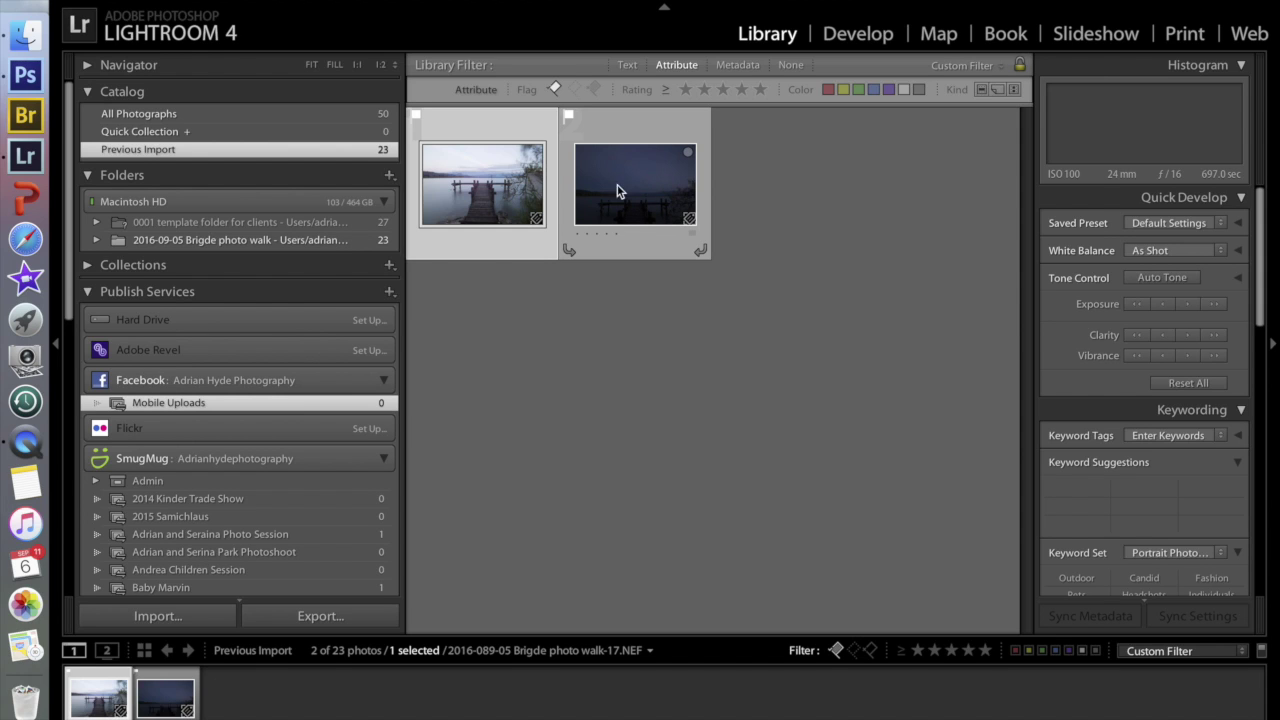
double_click(514, 183)
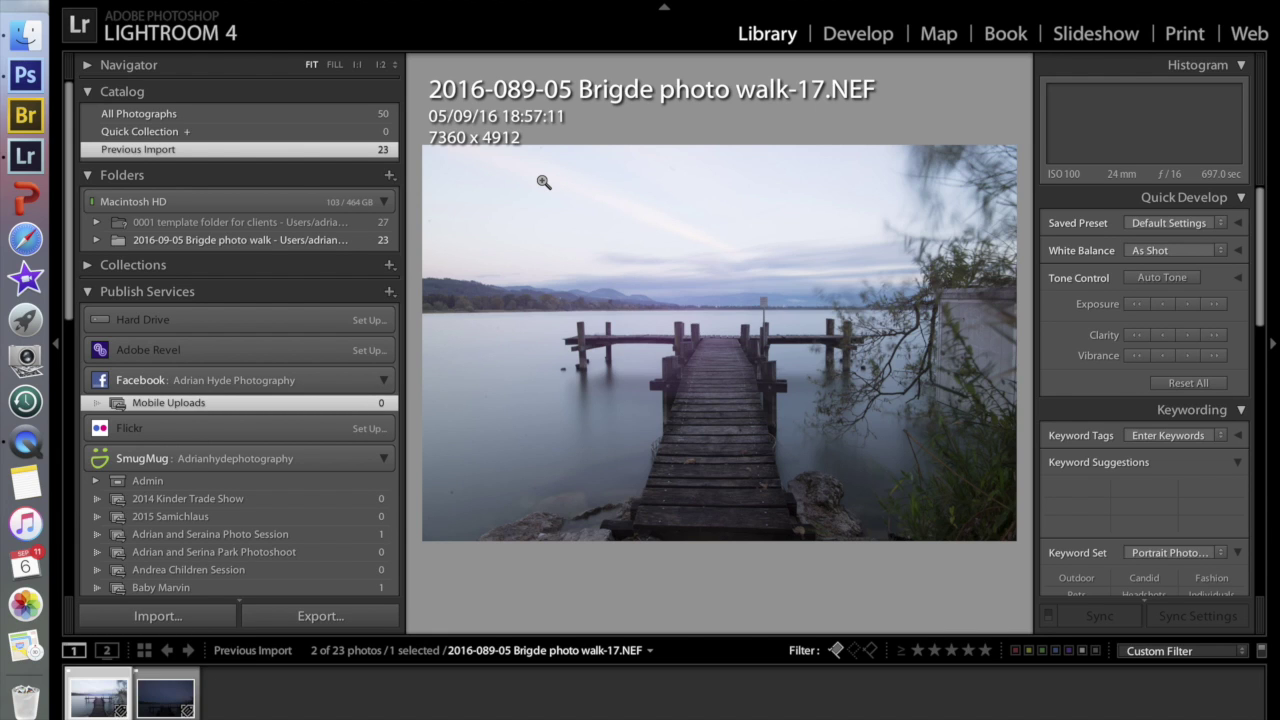
key(Right)
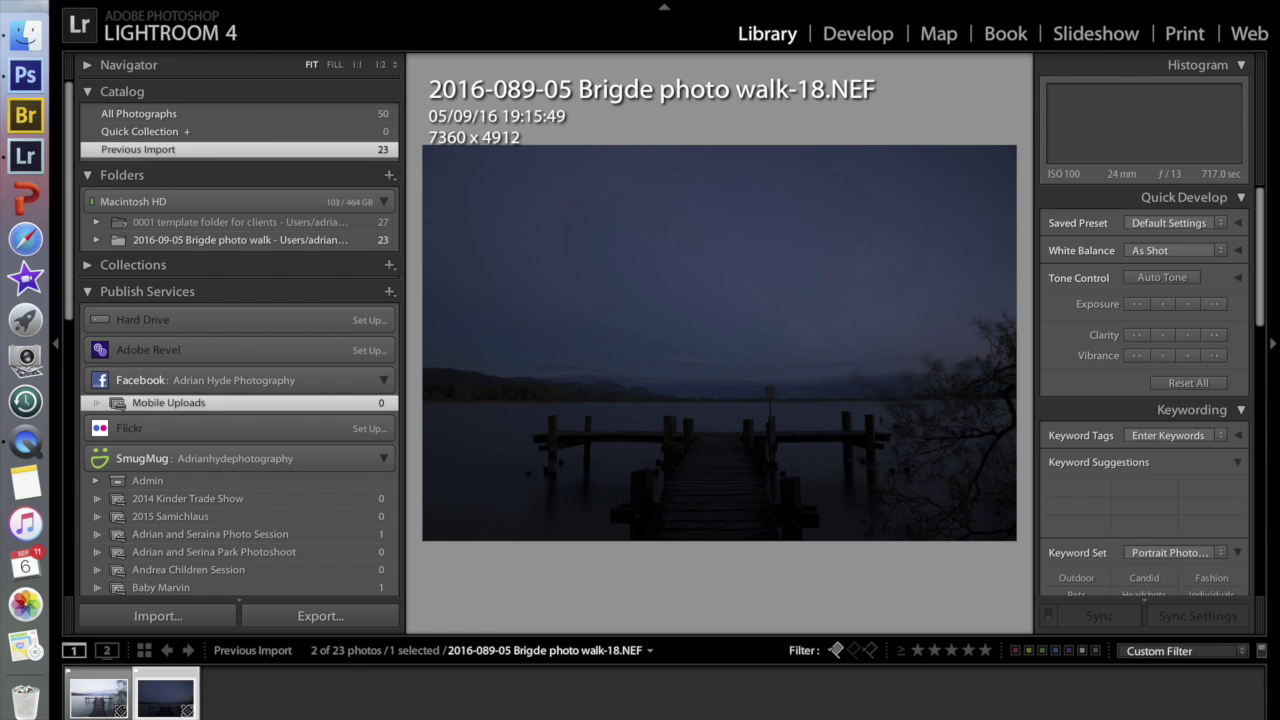
Develop the dark jetty photo with Exposure +3.10, Whites +38 and Blacks −8.
key(d)
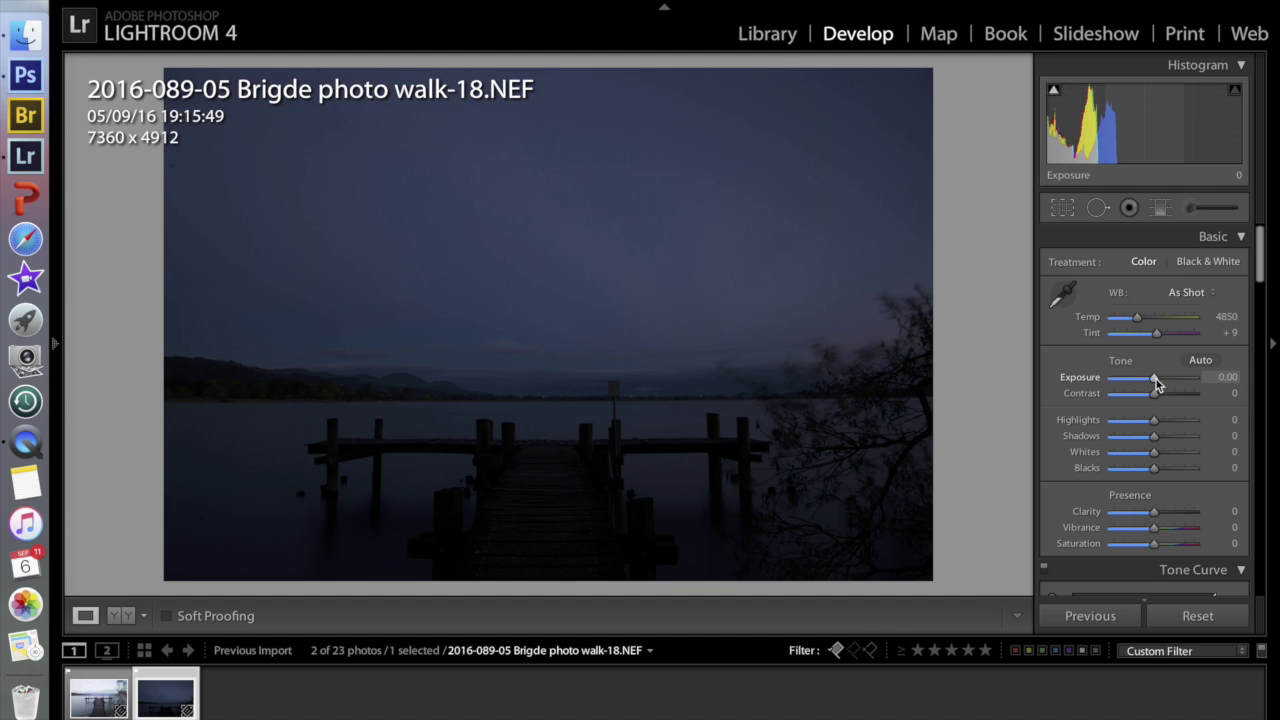
drag(1157, 384, 1179, 377)
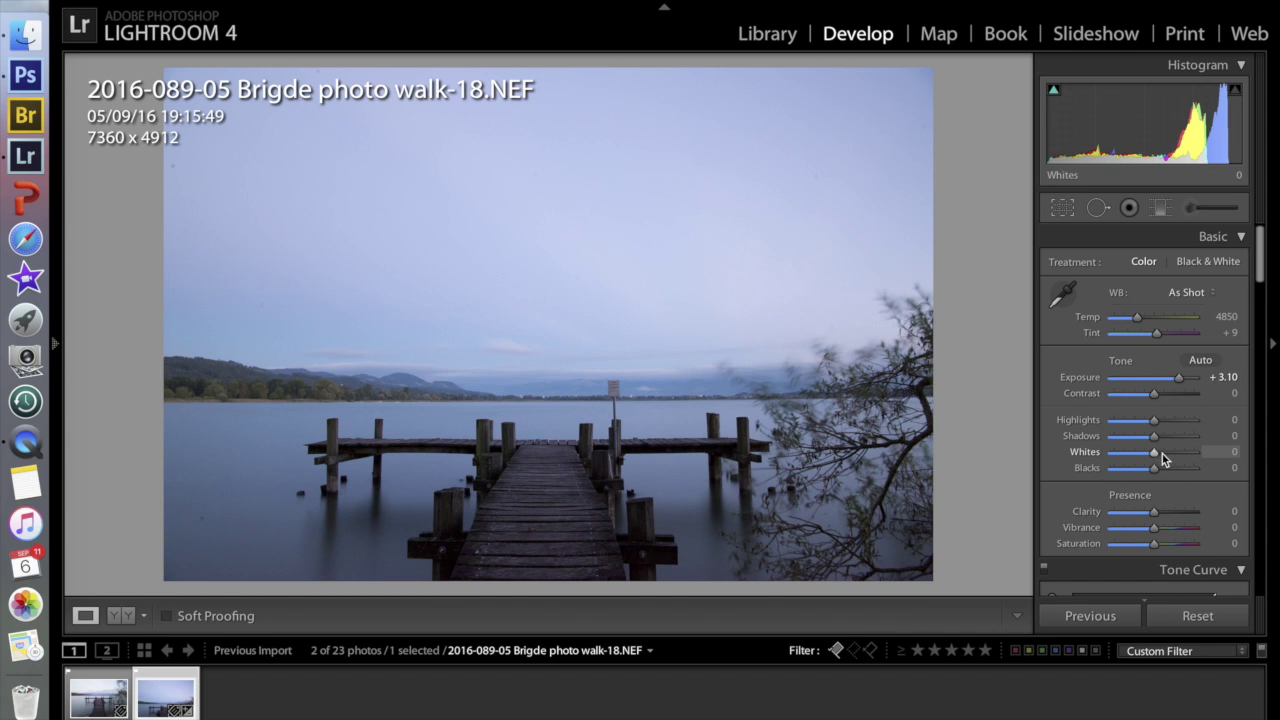
mouse_move(1155, 453)
alt+mouse_down()
mouse_move(1192, 454)
mouse_move(1158, 455)
mouse_move(1174, 455)
mouse_move(1152, 468)
alt+mouse_up()
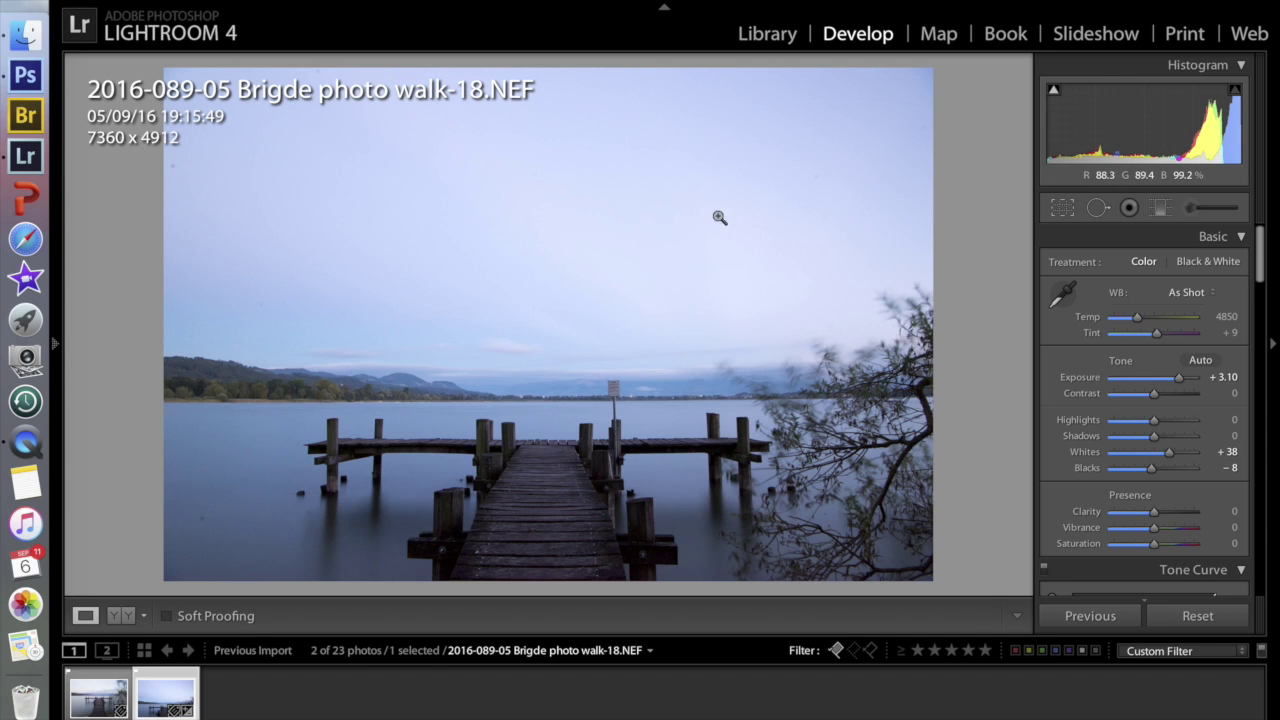
Draw a graduated filter from the upper edge of the sky down to the near part of the jetty's planks.
click(1160, 207)
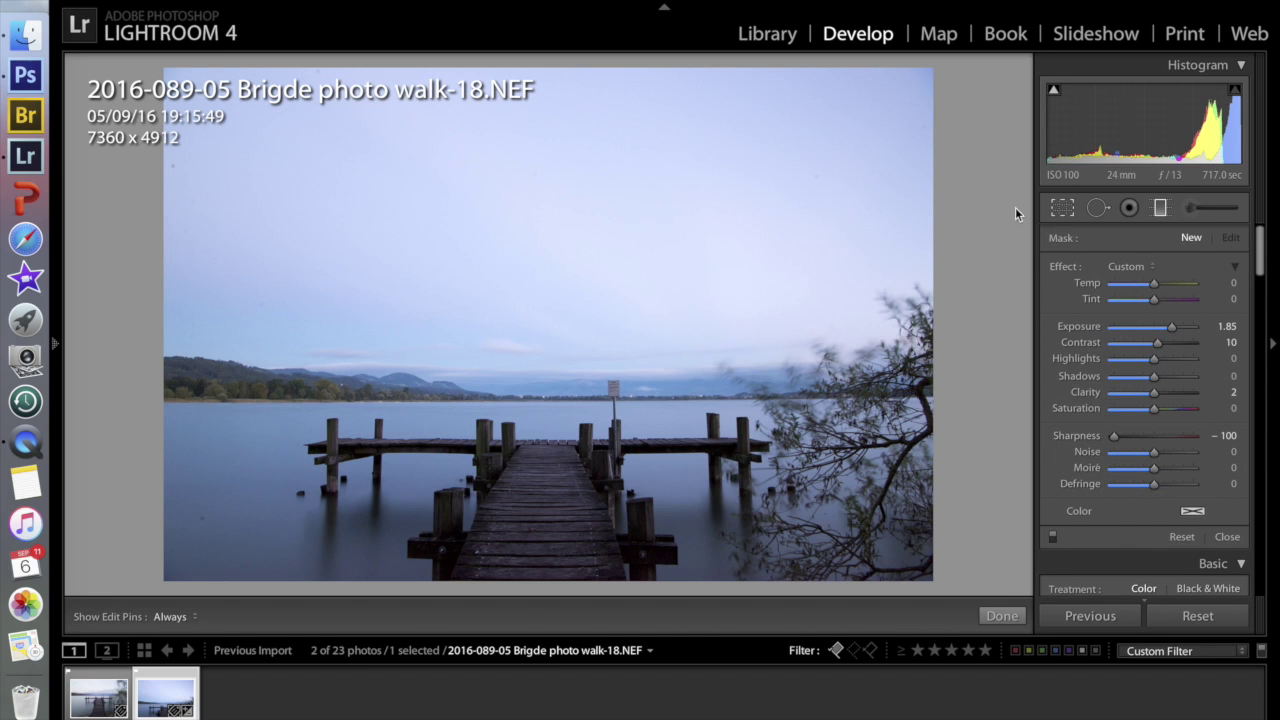
drag(530, 68, 528, 507)
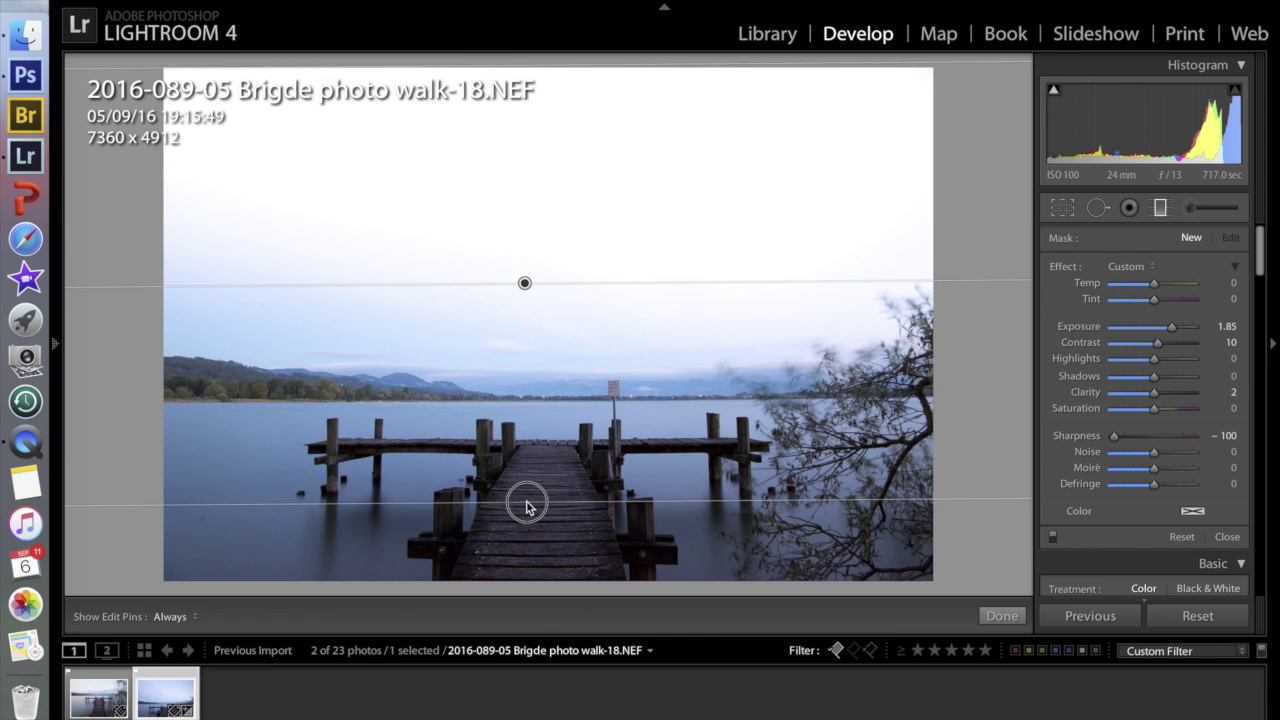
drag(528, 507, 528, 506)
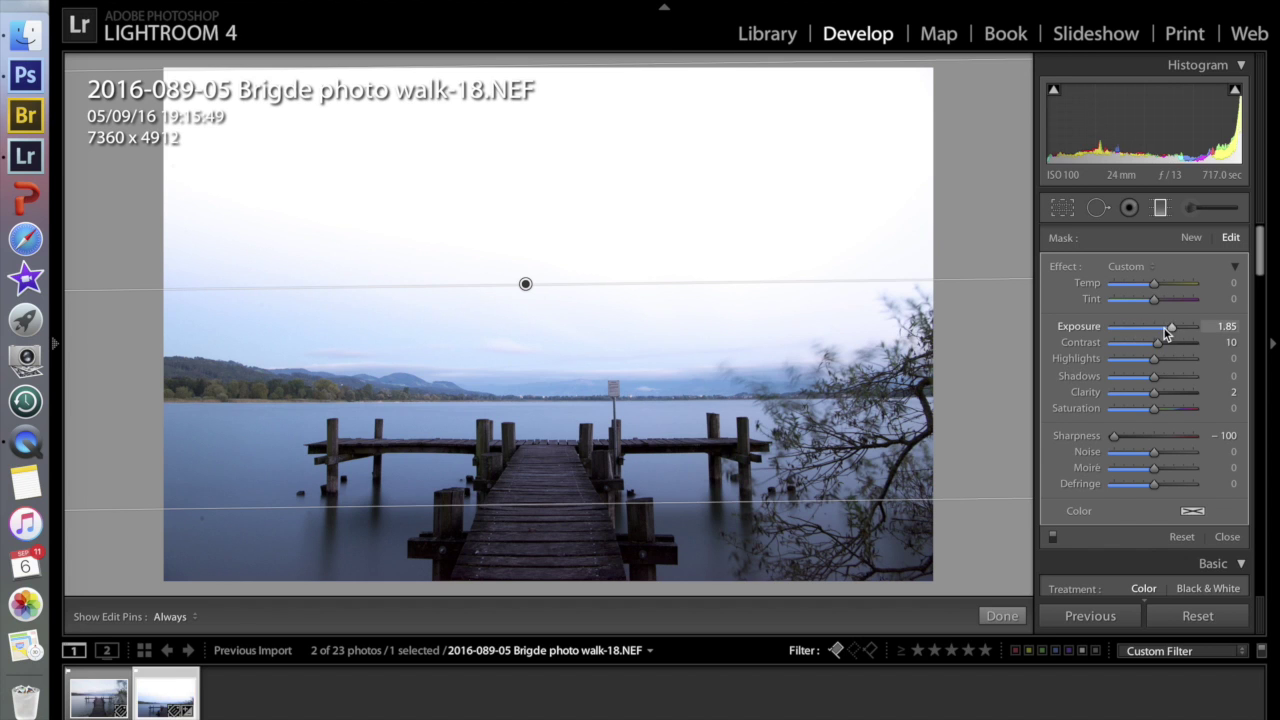
Set the graduated filter to Exposure −2.49, Contrast 35, Highlights 8, Clarity −43 and Saturation −22, and leave the local adjustment tools.
drag(1177, 334, 1134, 338)
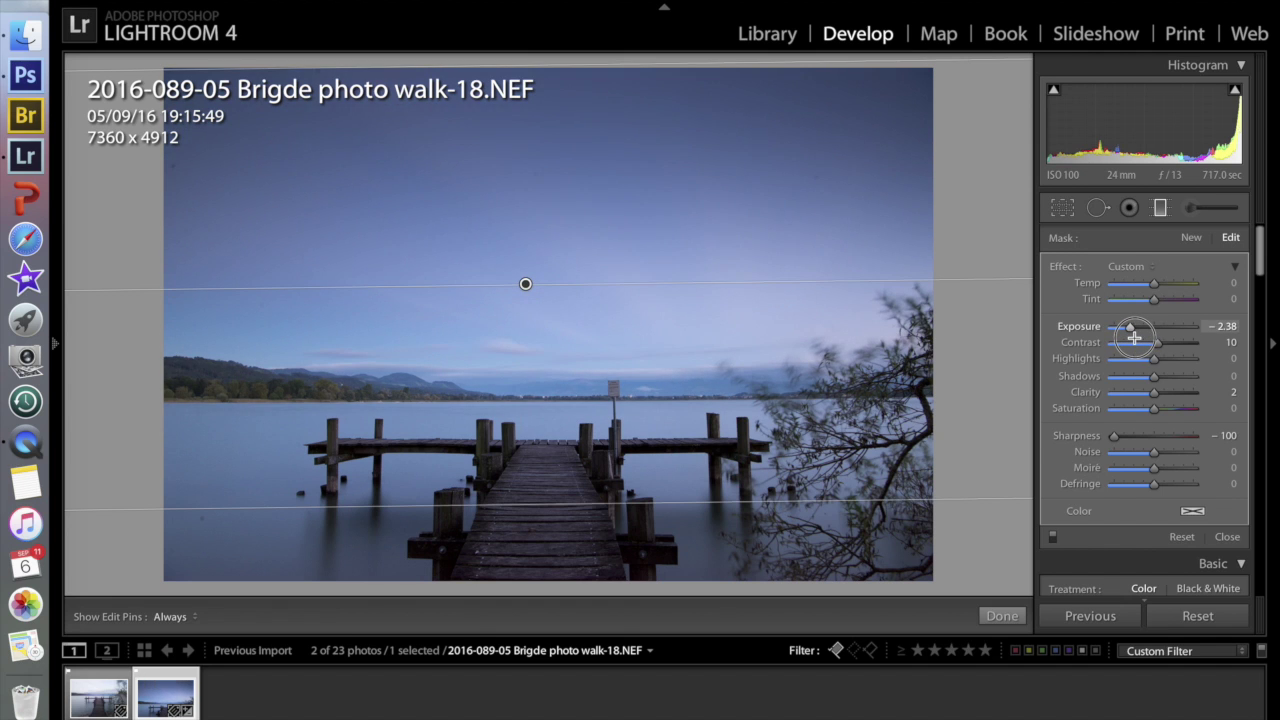
drag(1133, 338, 1130, 337)
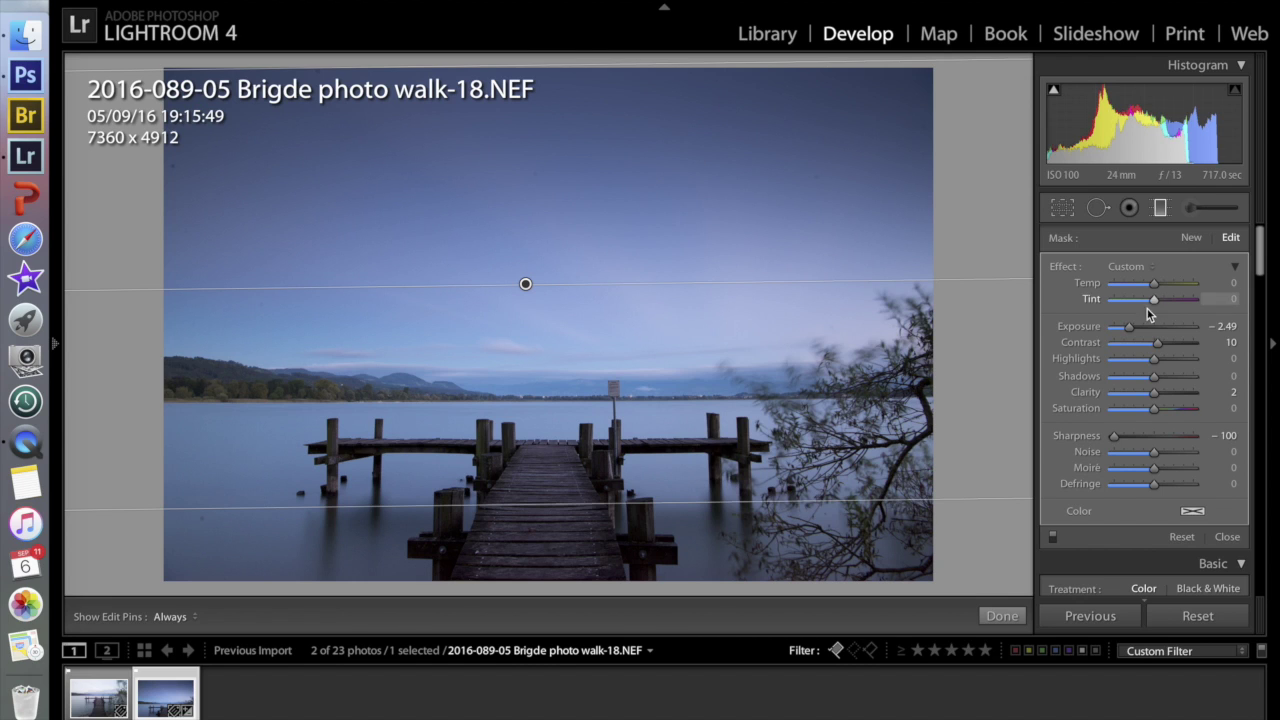
drag(1158, 343, 1144, 406)
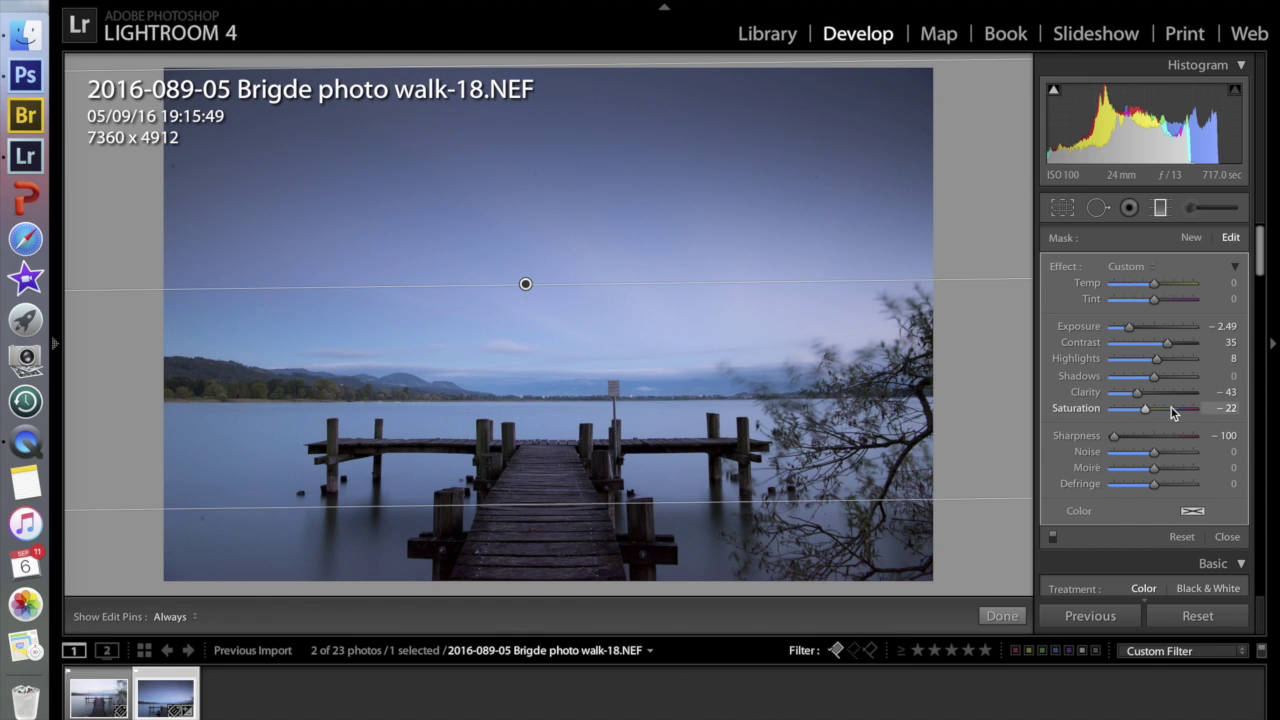
click(1195, 210)
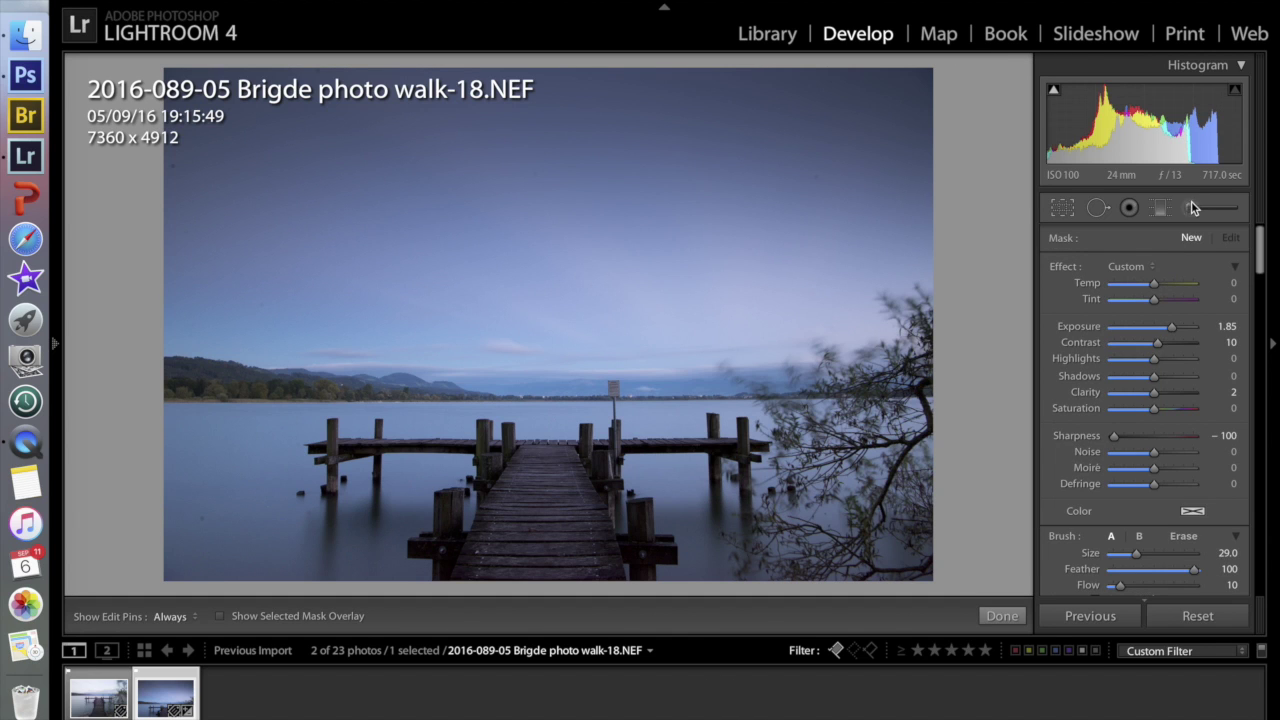
click(1191, 208)
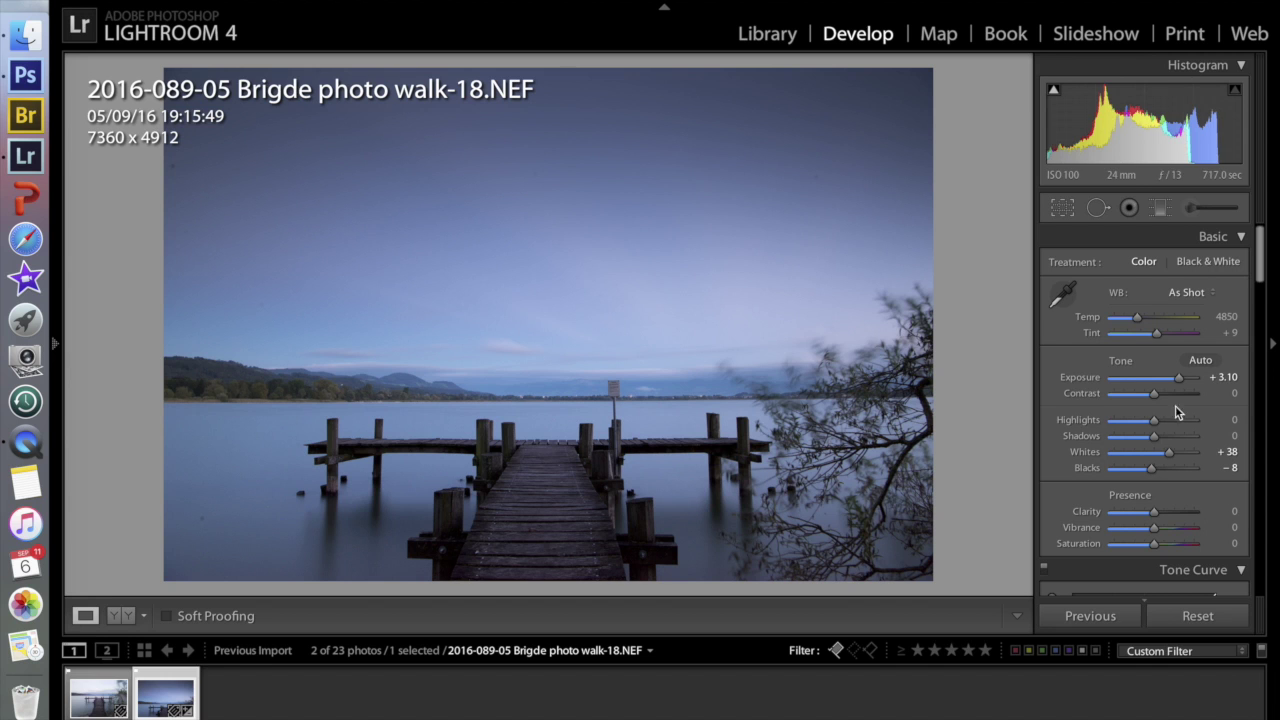
Set the photo's overall tone to Exposure +2.95, Contrast −26, Highlights +12, Shadows +42, Whites +59 and Blacks +2.
drag(1154, 393, 1143, 470)
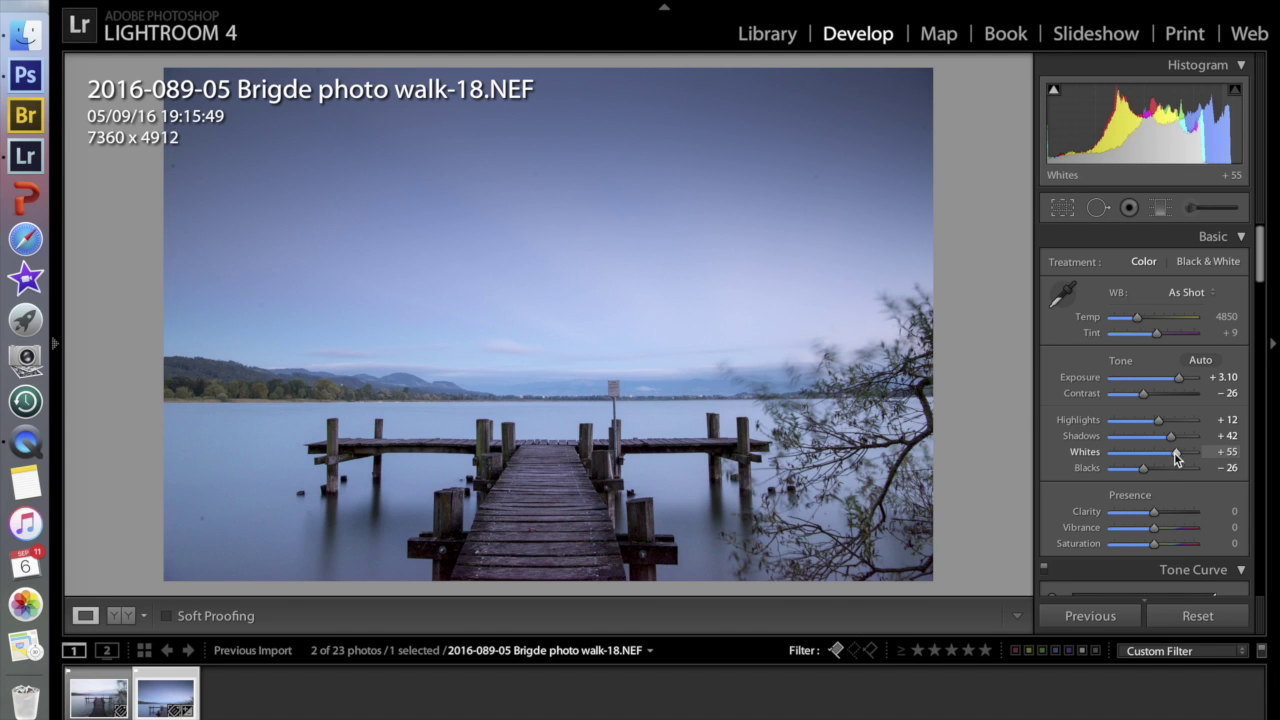
drag(1174, 455, 1182, 456)
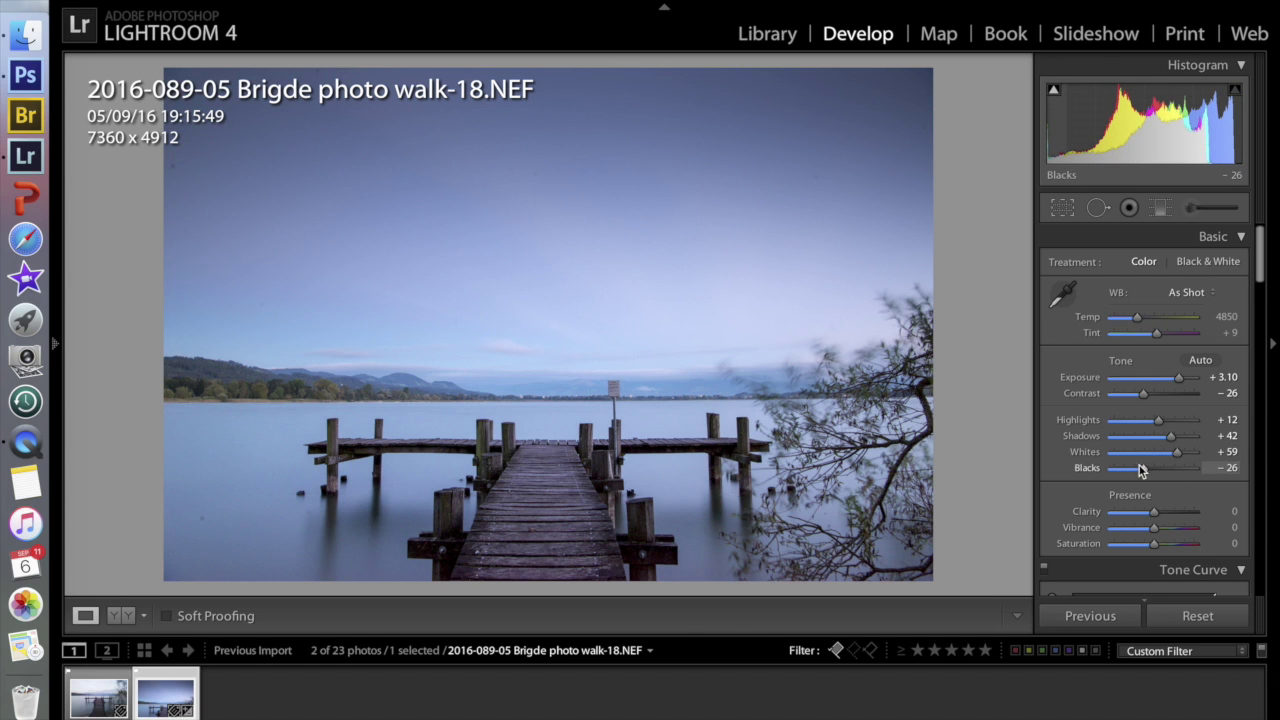
drag(1146, 468, 1155, 473)
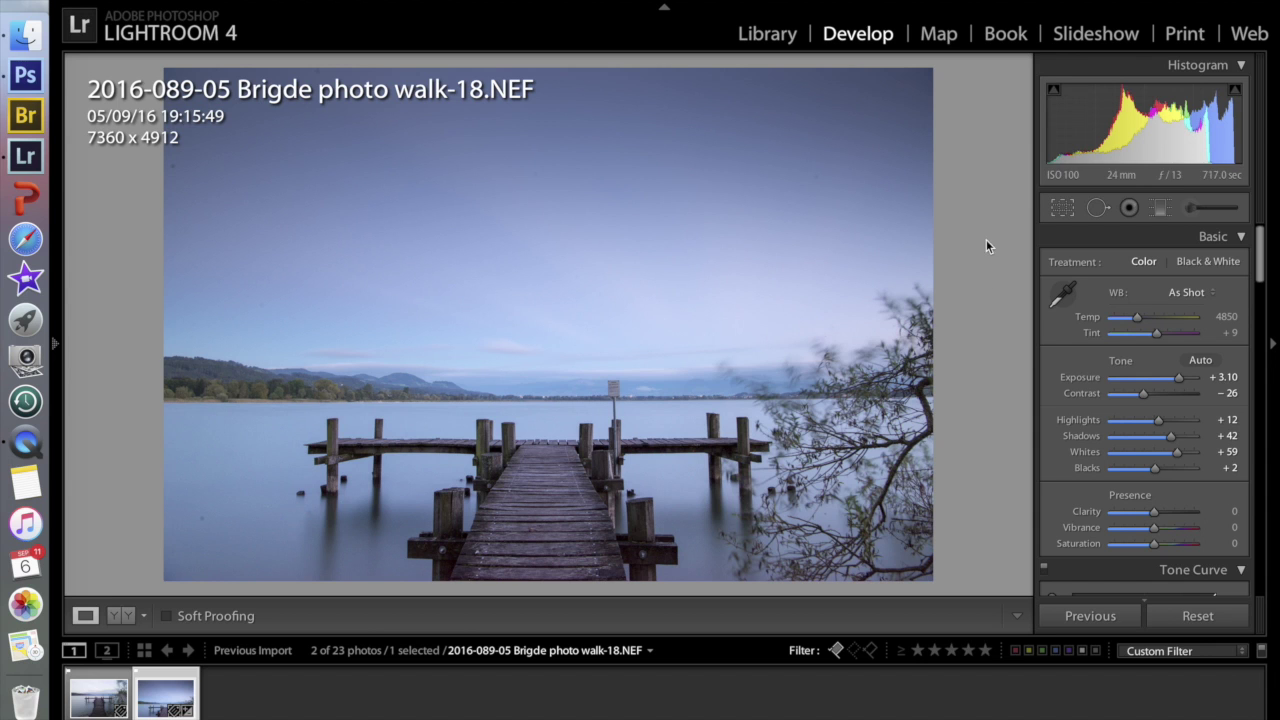
drag(1179, 377, 1183, 380)
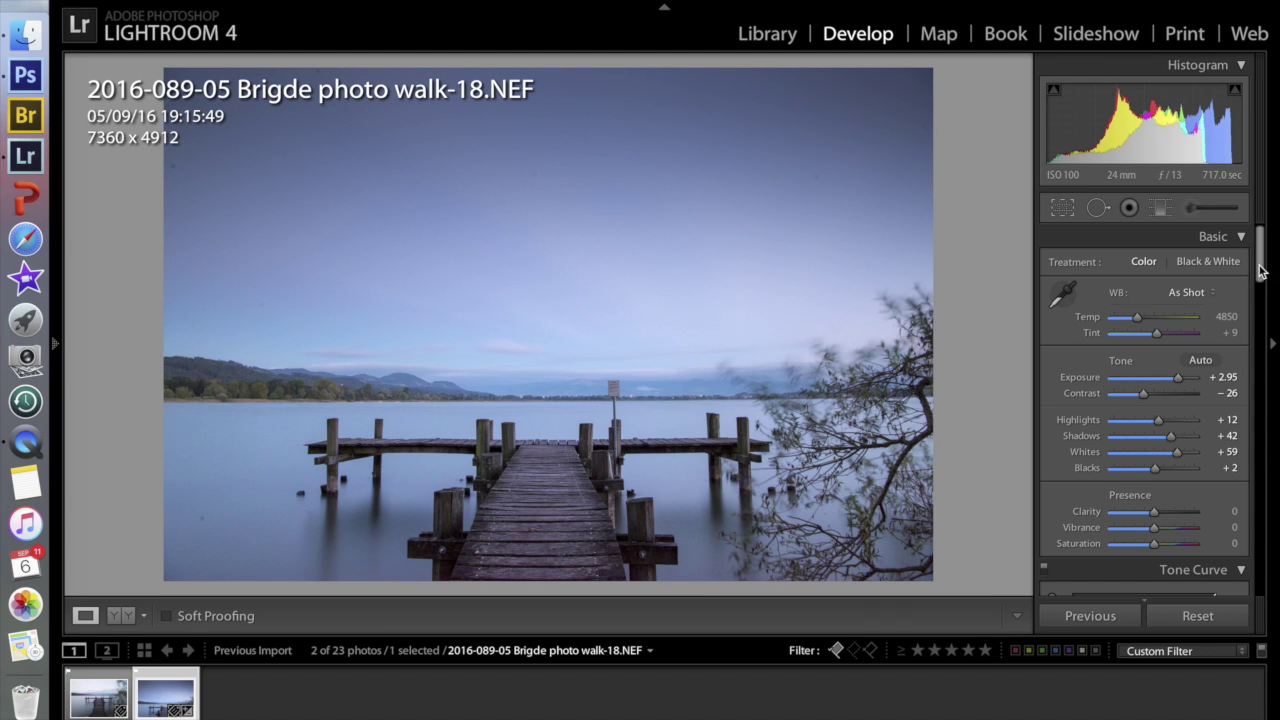
Try the Medium Contrast point curve in the tone curve settings and settle on Strong Contrast.
drag(1260, 270, 1261, 333)
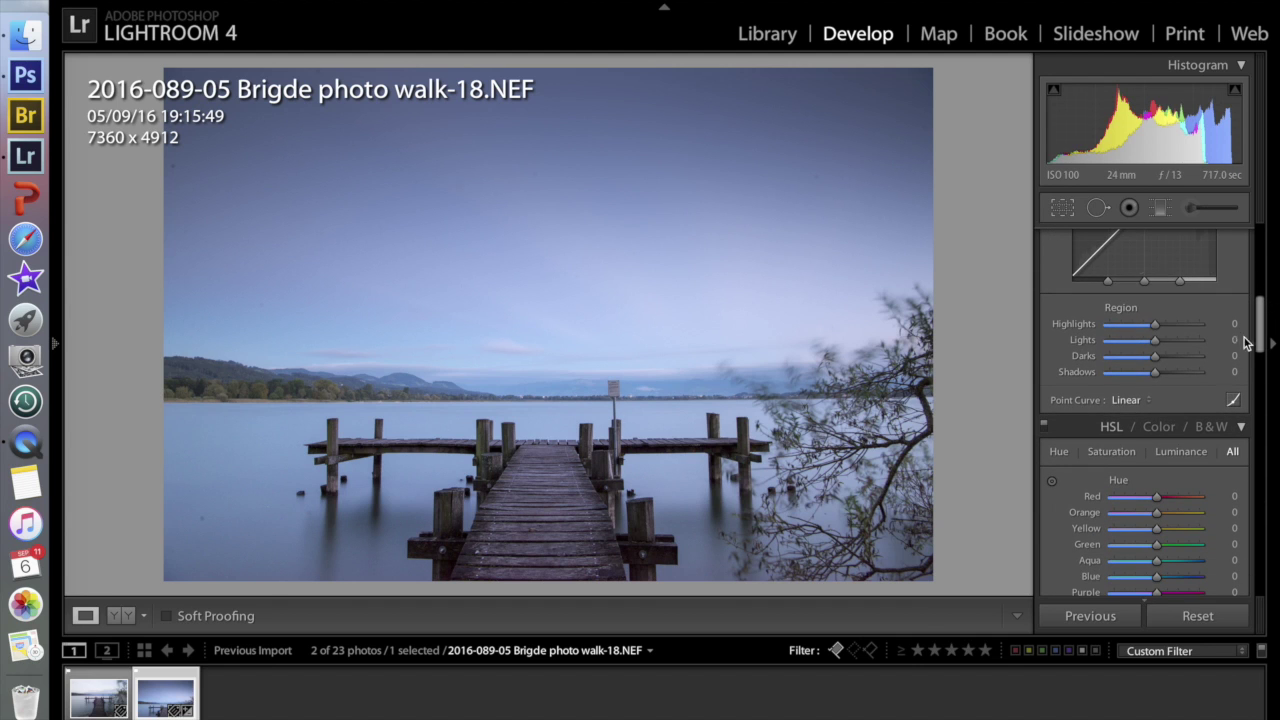
click(1126, 399)
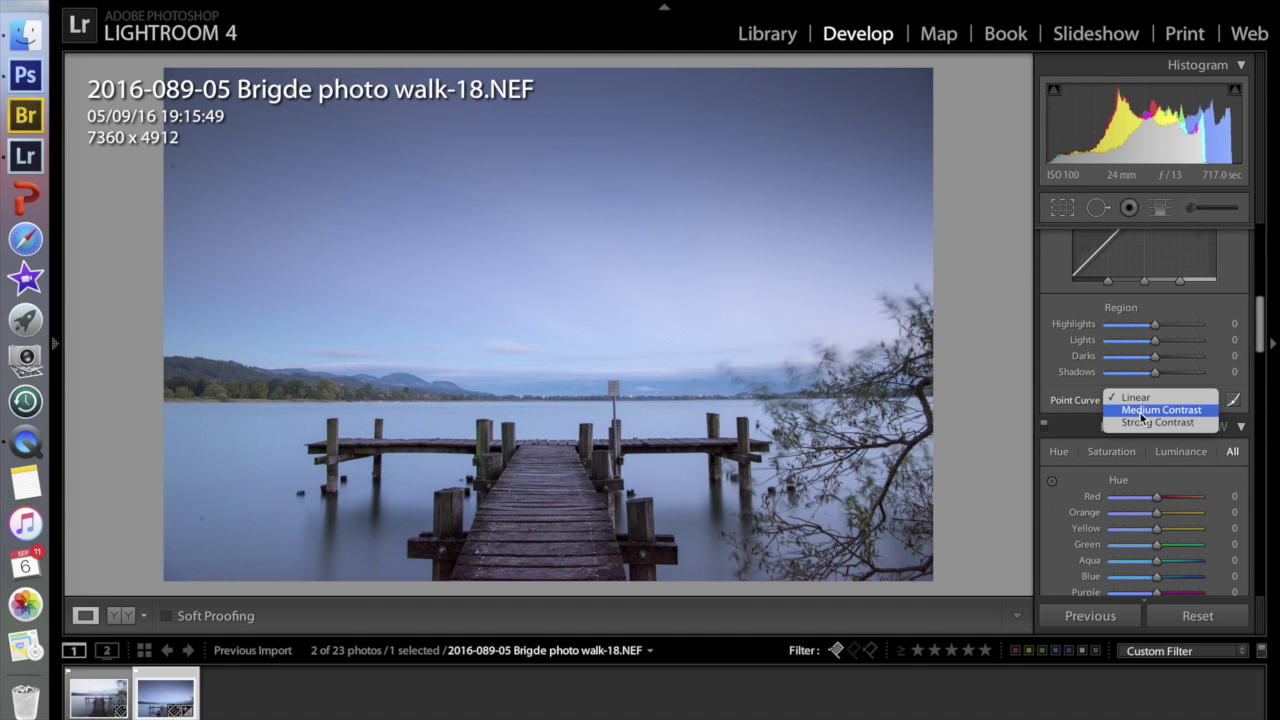
click(1158, 410)
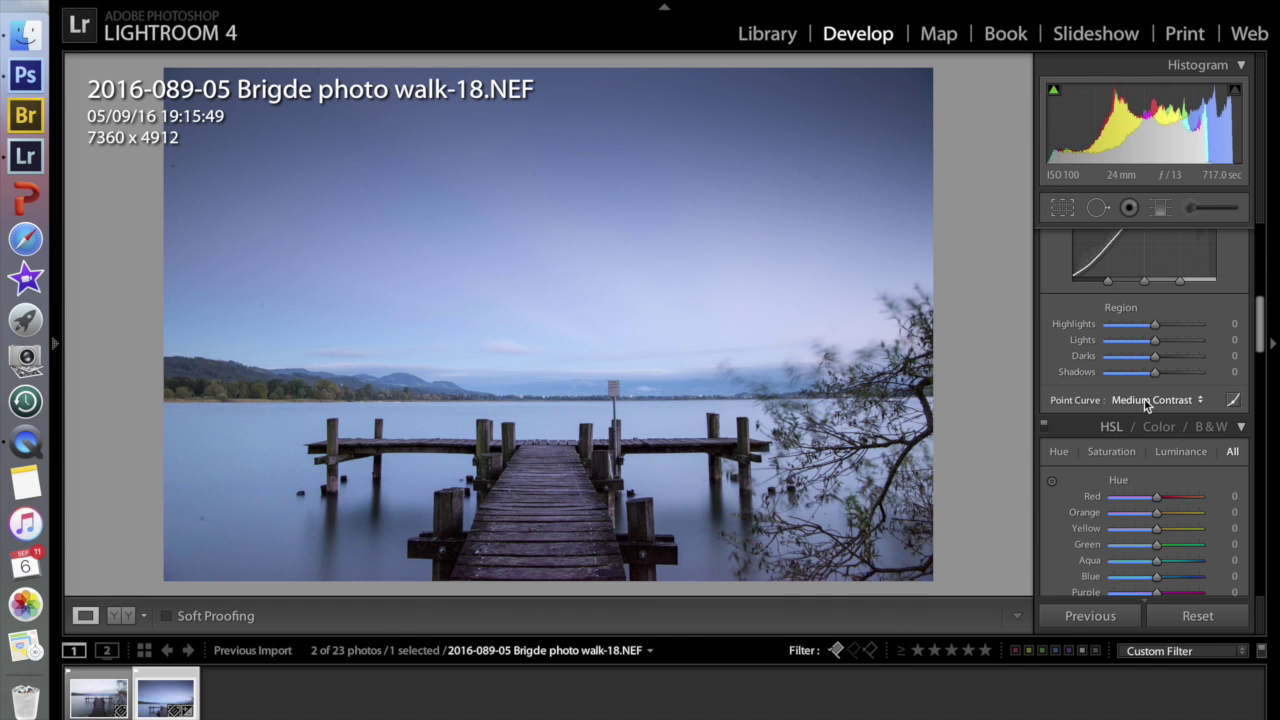
click(1140, 401)
click(1142, 410)
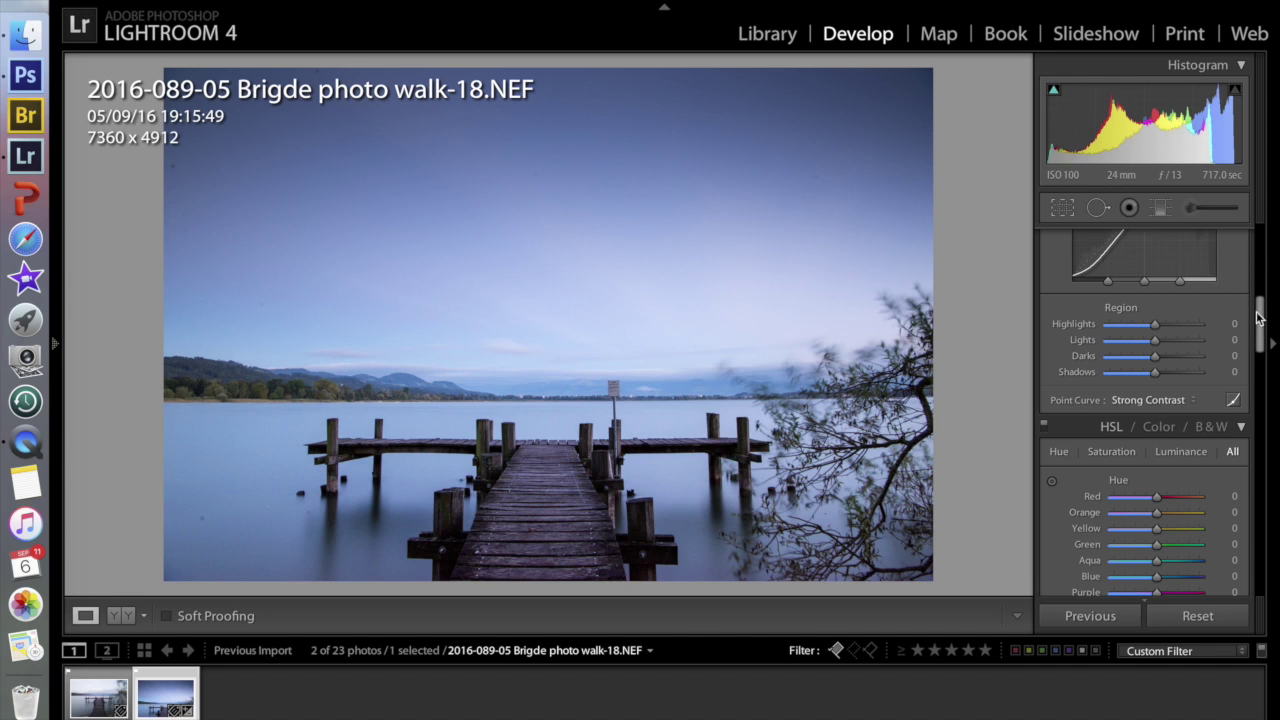
Set the photo's Clarity to +44, Vibrance to −14 and Saturation to −13.
drag(1259, 315, 1254, 265)
drag(1155, 383, 1181, 386)
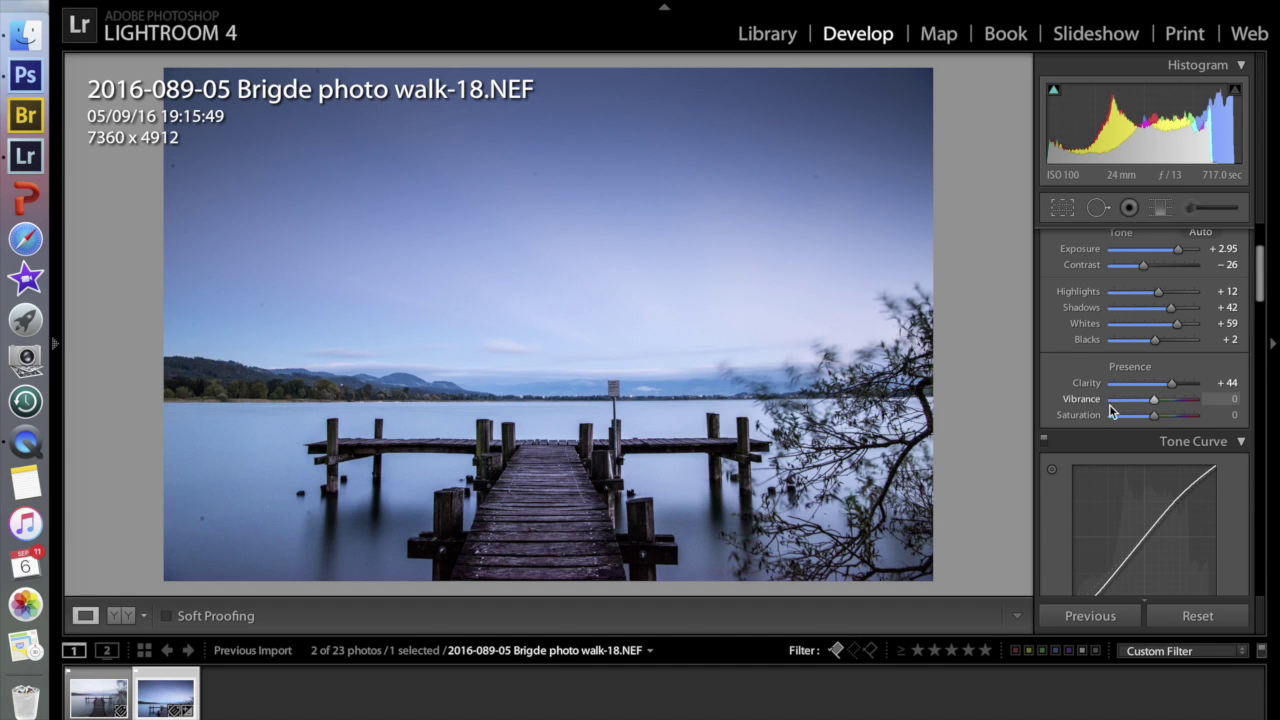
click(1156, 418)
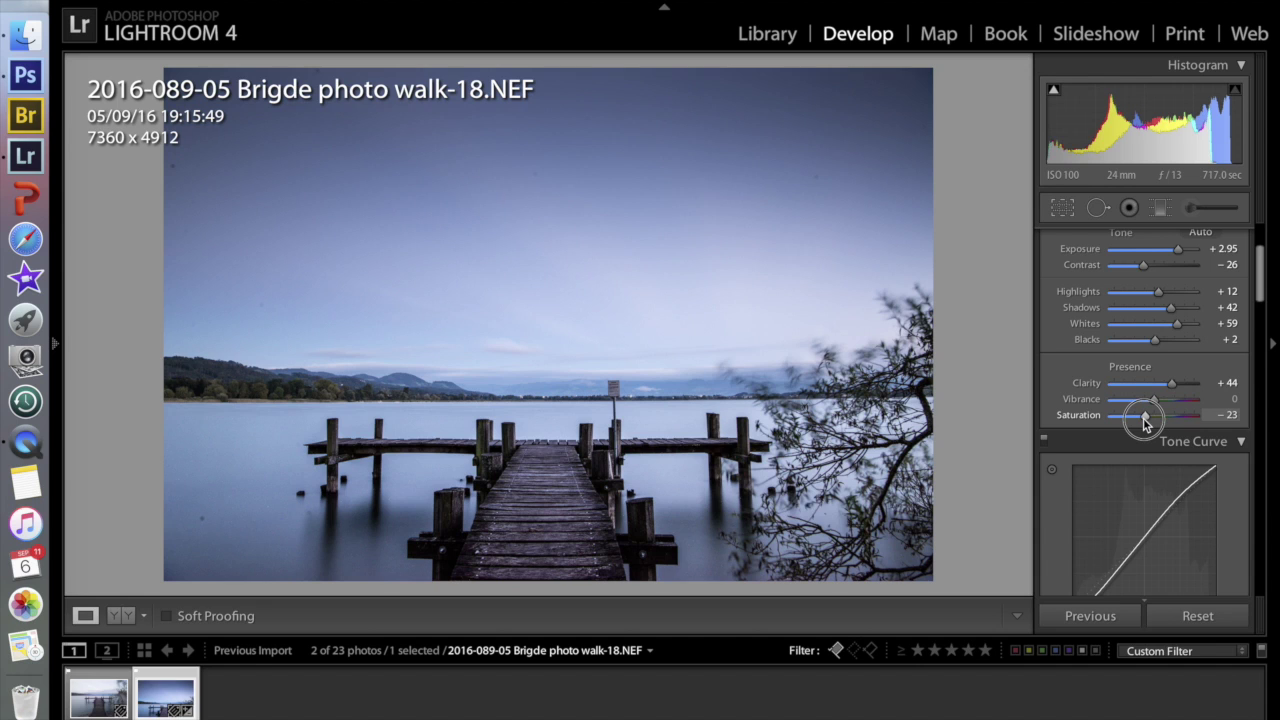
drag(1143, 408, 1152, 404)
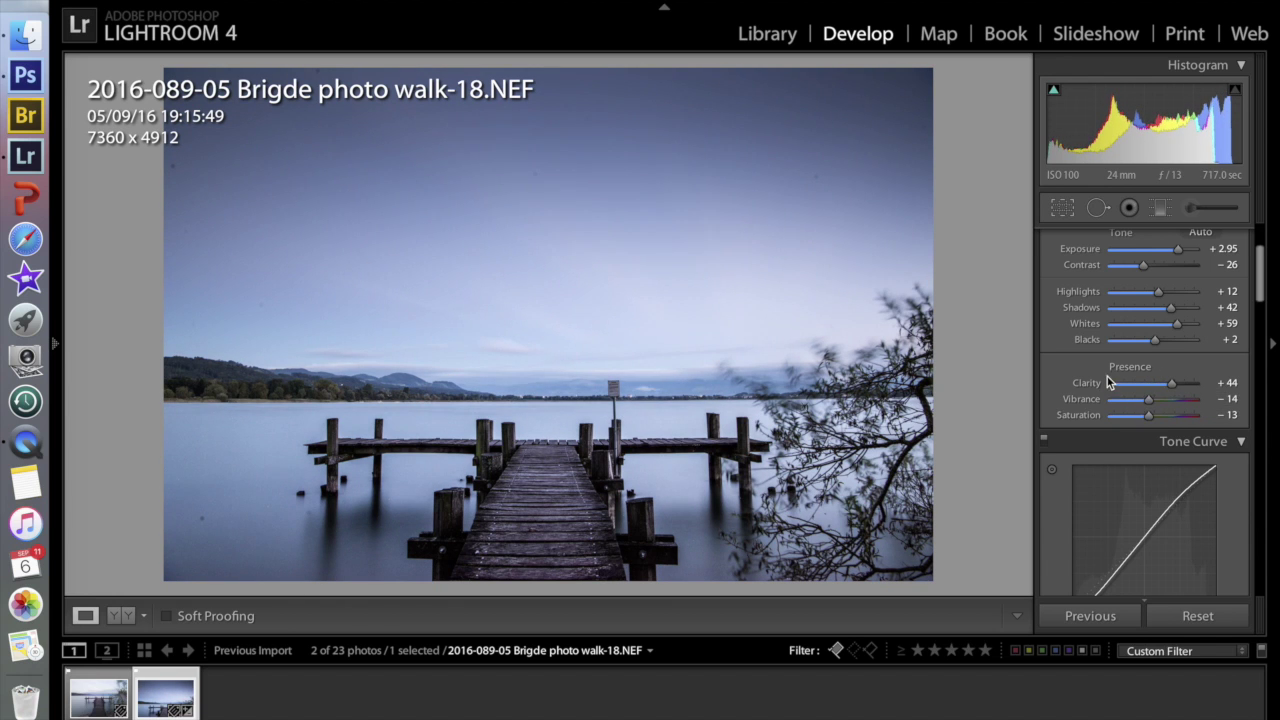
Try the Black & White treatment on the edited jetty photo and return it to Color.
scroll(1250, 250, up, 5)
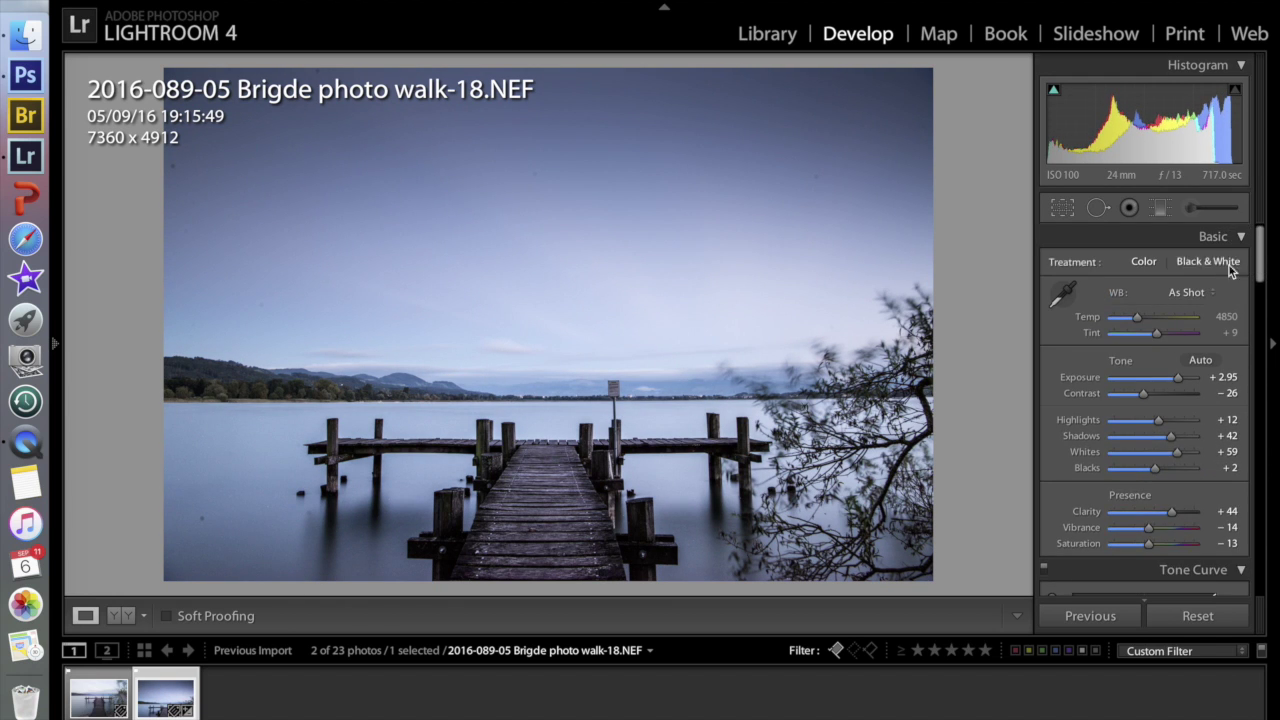
click(1206, 260)
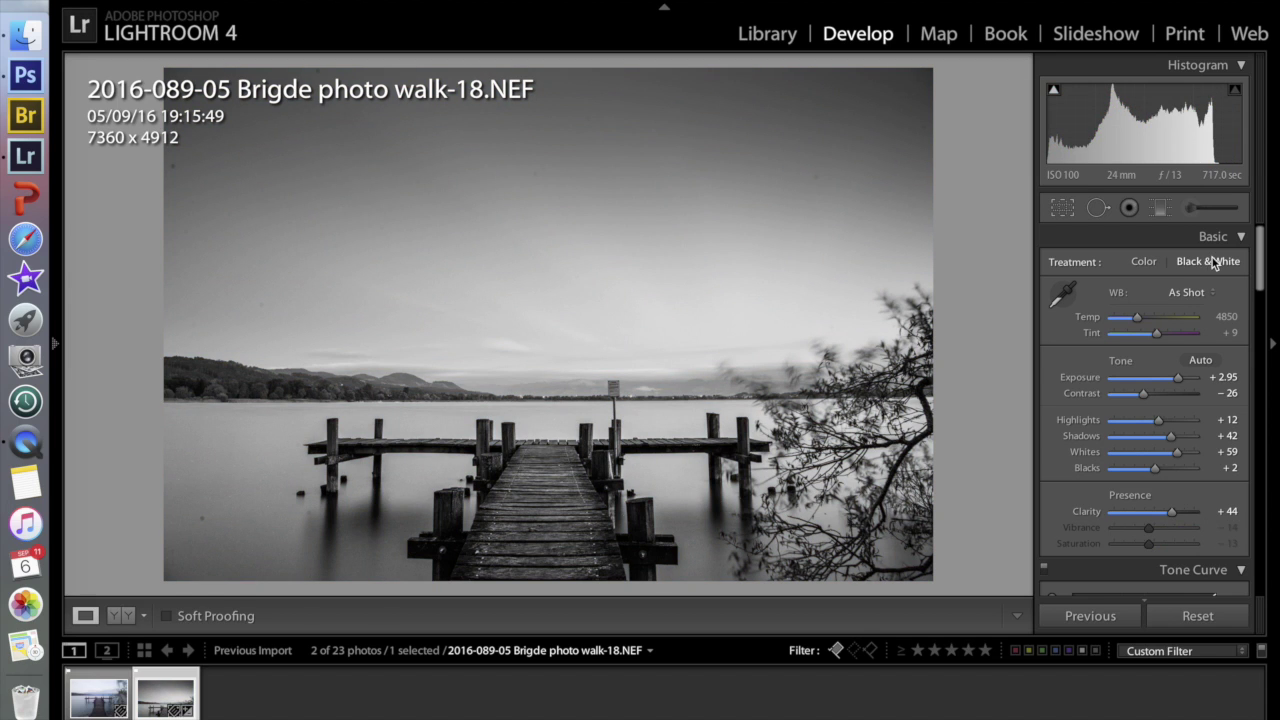
click(1153, 264)
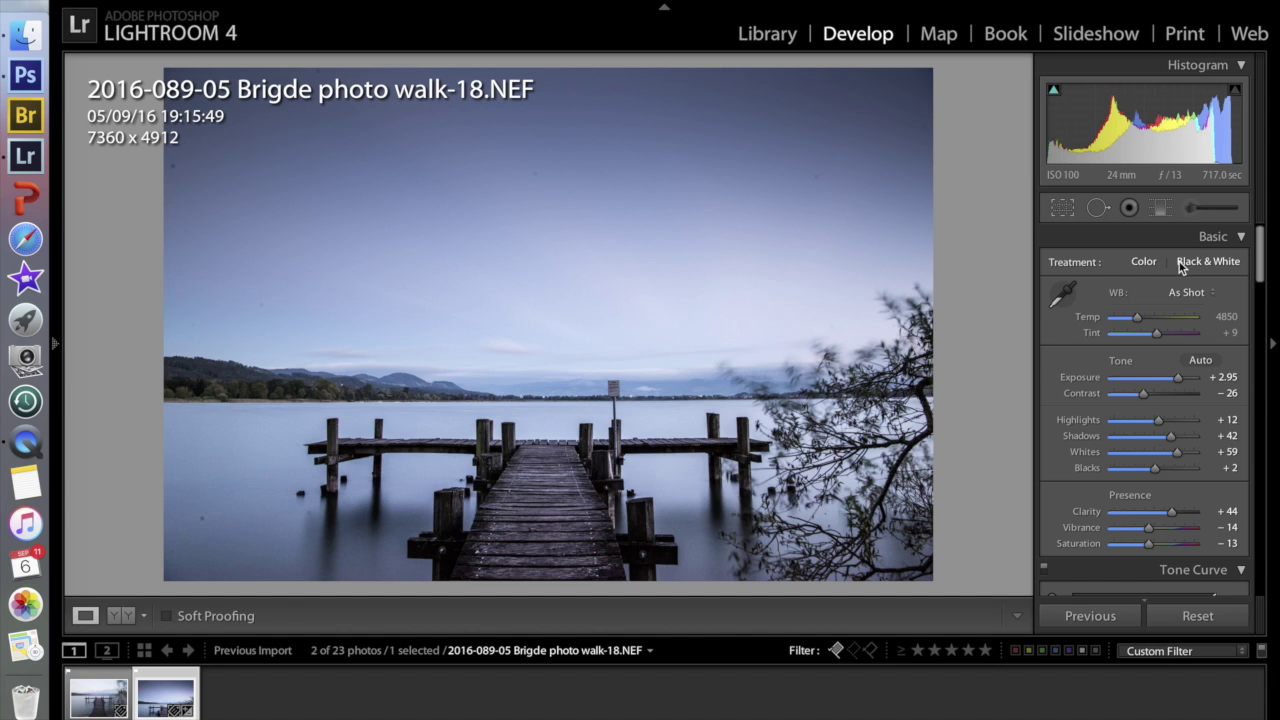
Compare the edited jetty photo with the unedited daylight jetty photo by alternating between the two picks.
key(1)
key(Left)
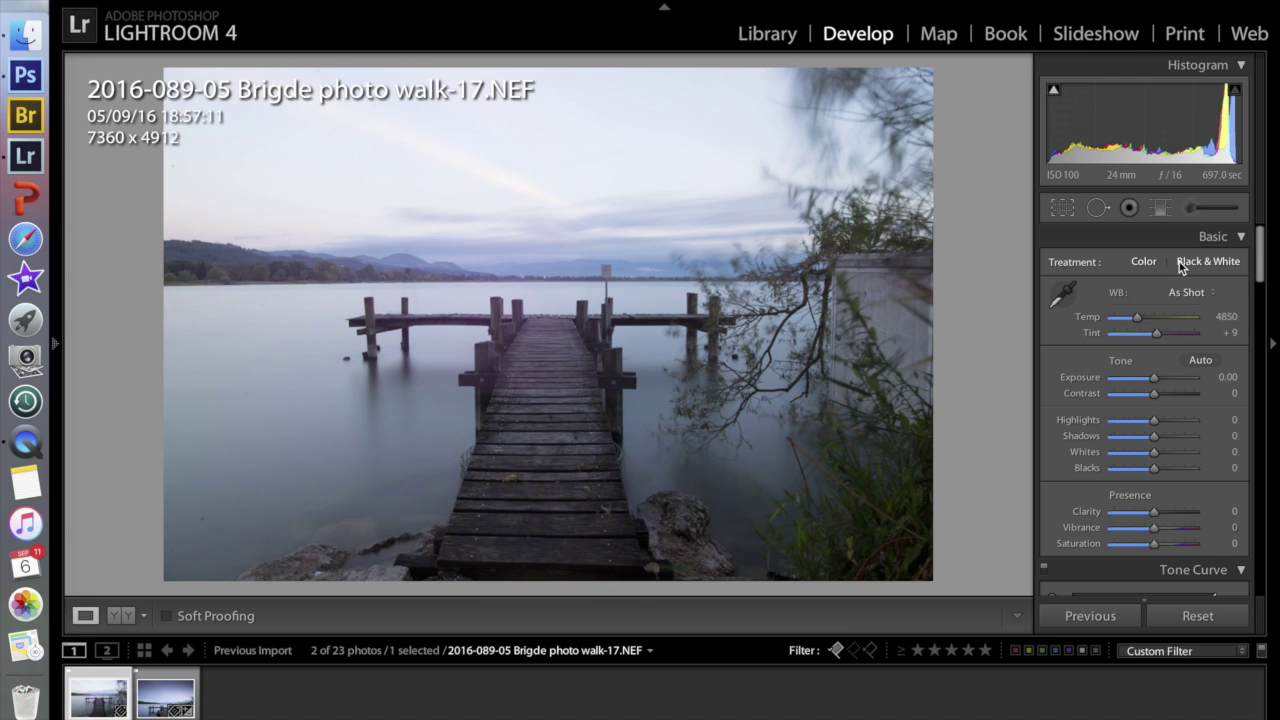
key(Right)
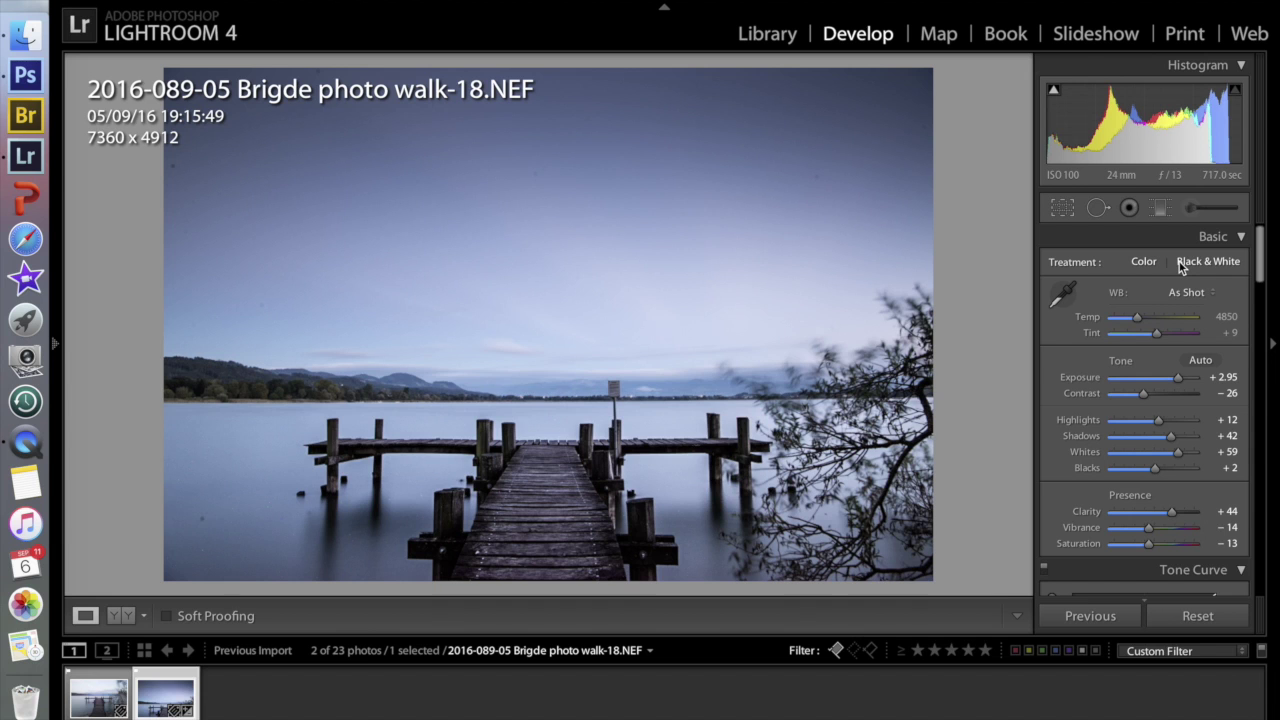
key(Left)
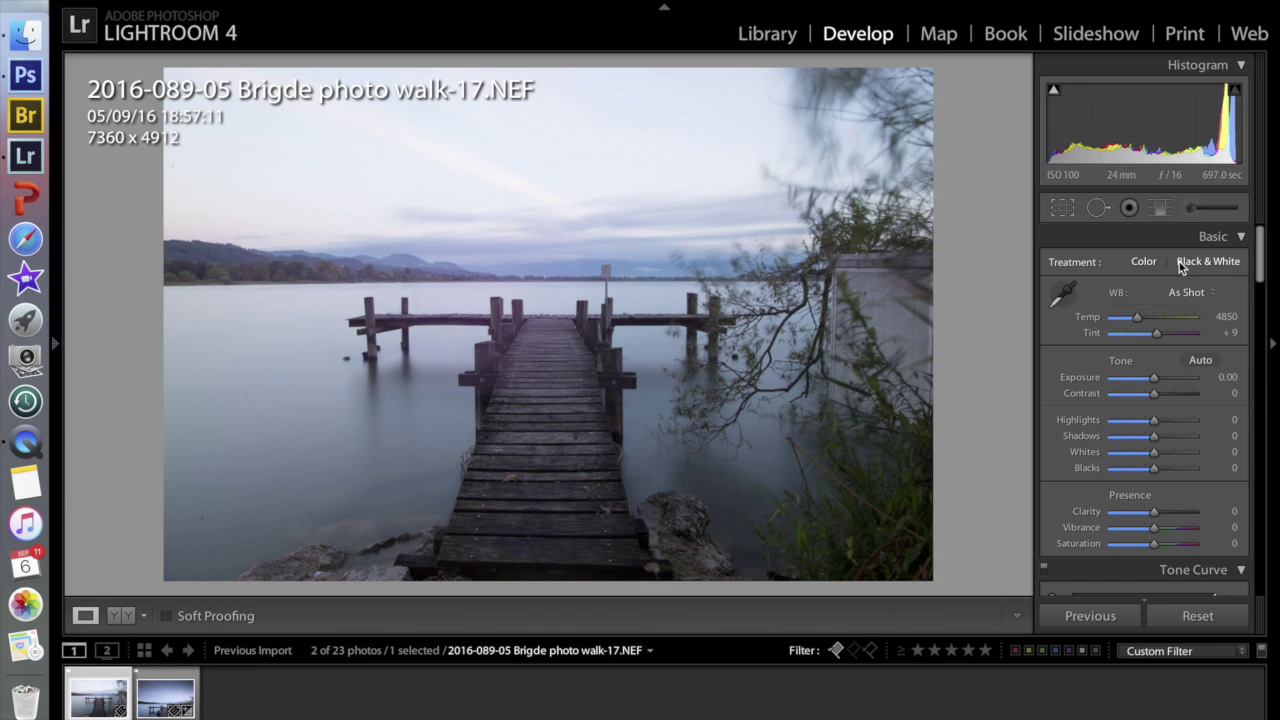
key(Right)
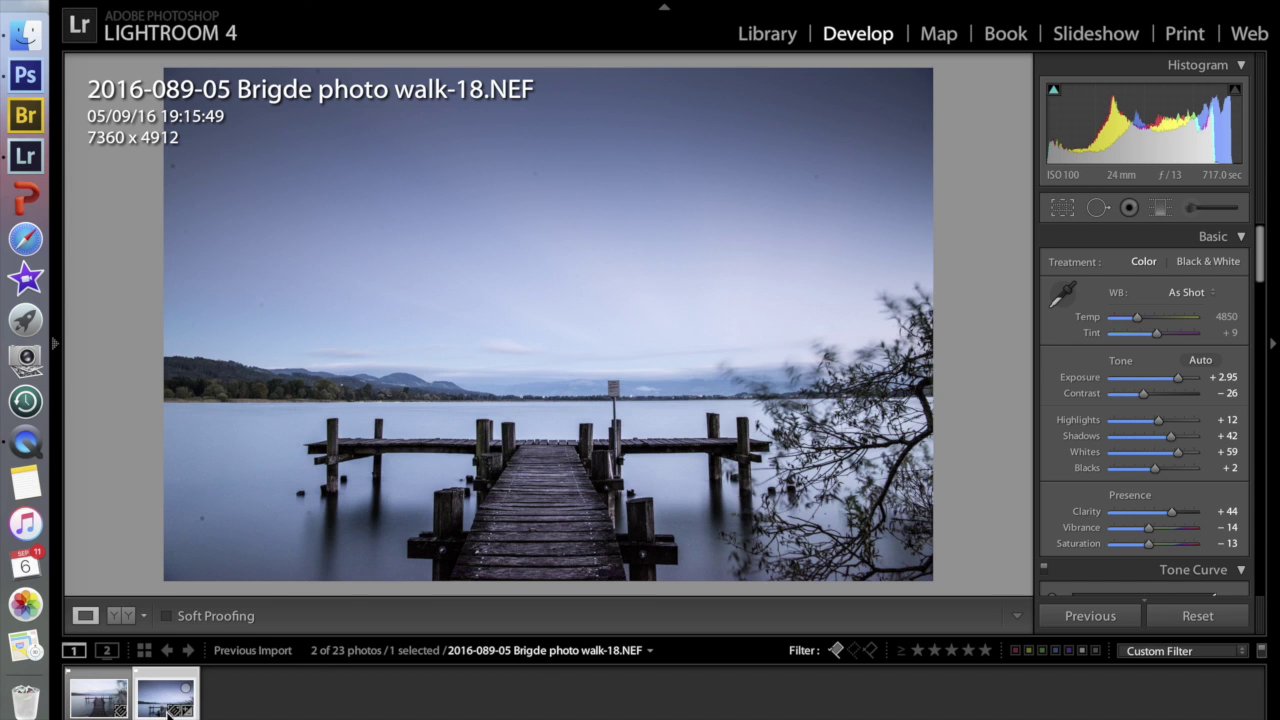
key(Left)
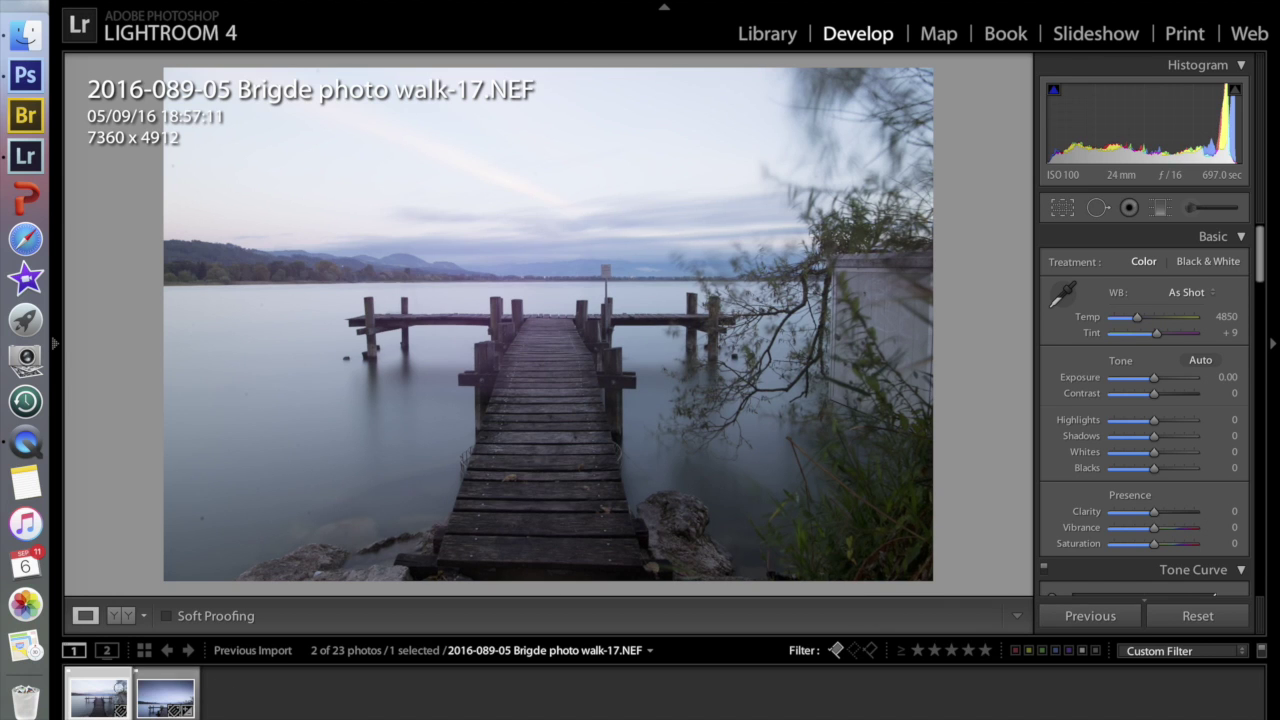
Try applying the edited jetty photo's previous develop settings to the daylight jetty photo, and reset the photo.
key(Right)
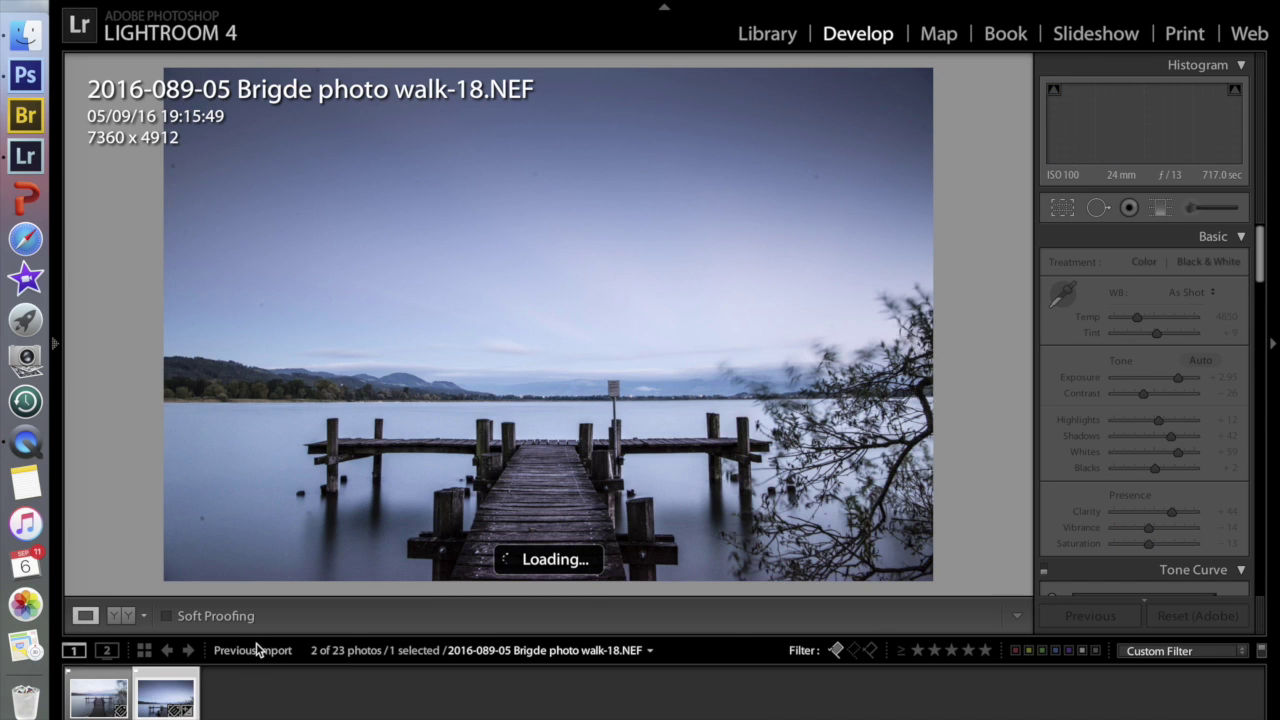
shift+click(98, 697)
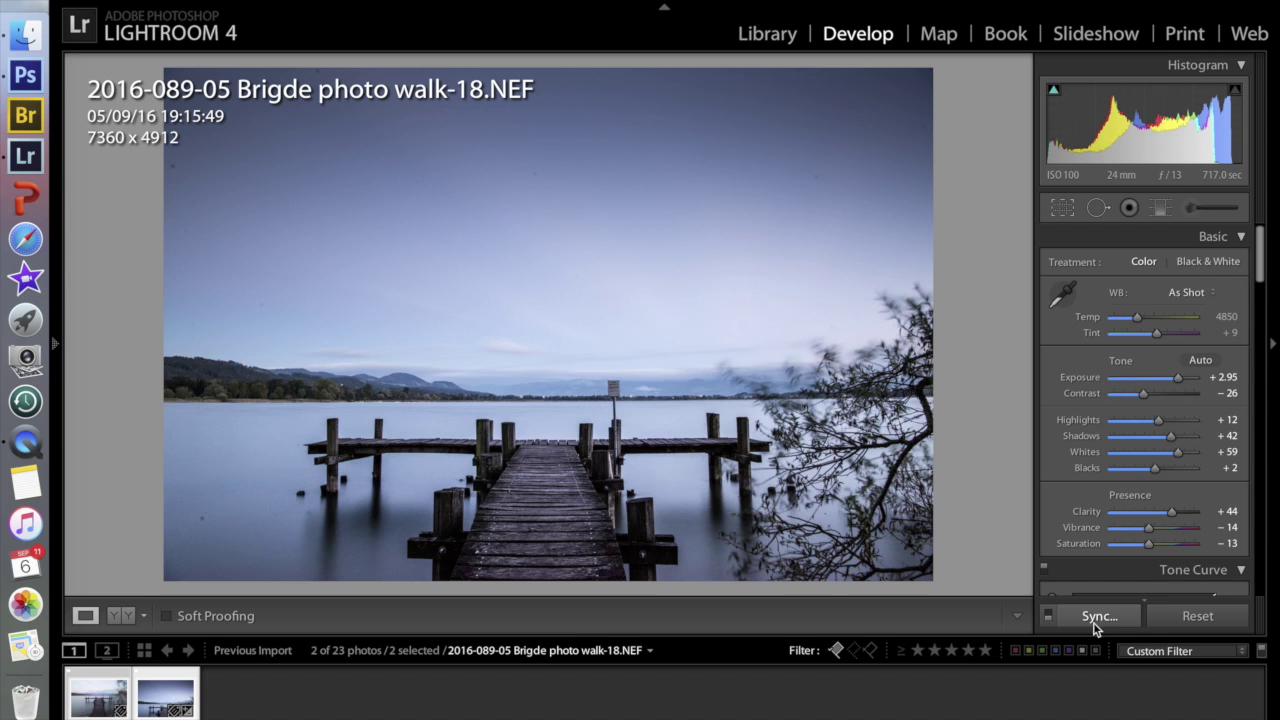
click(100, 680)
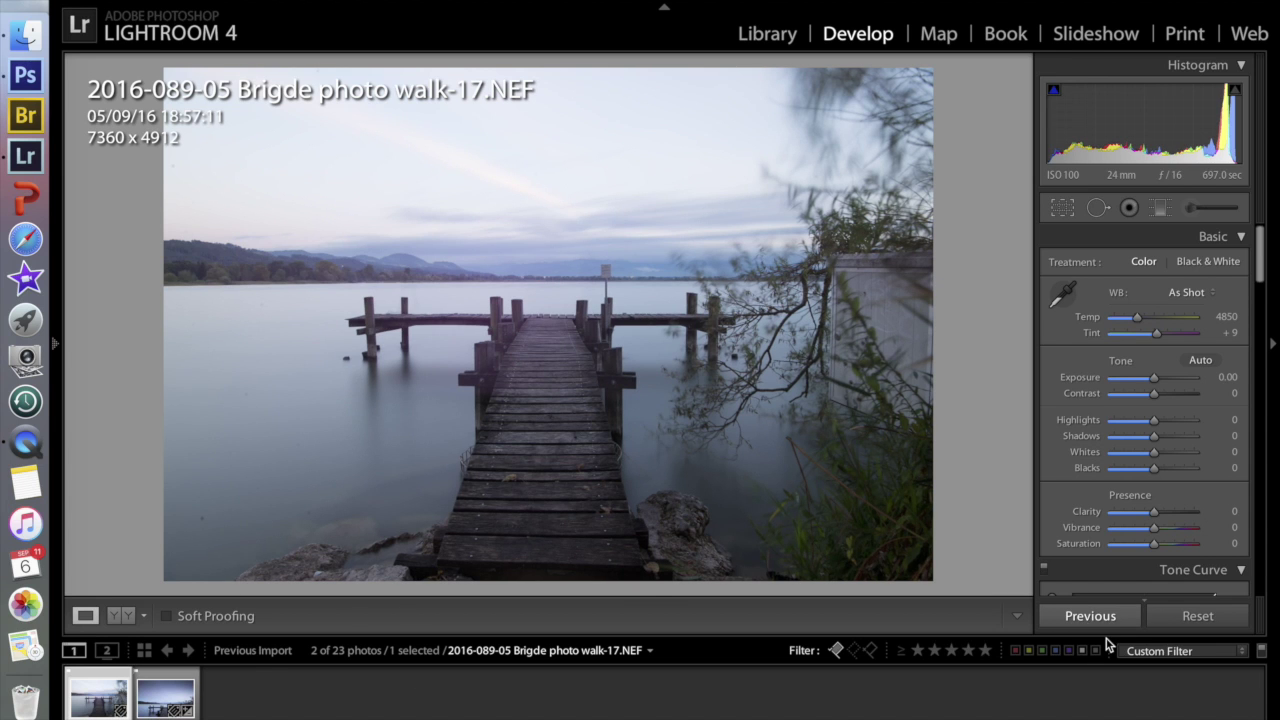
click(1105, 625)
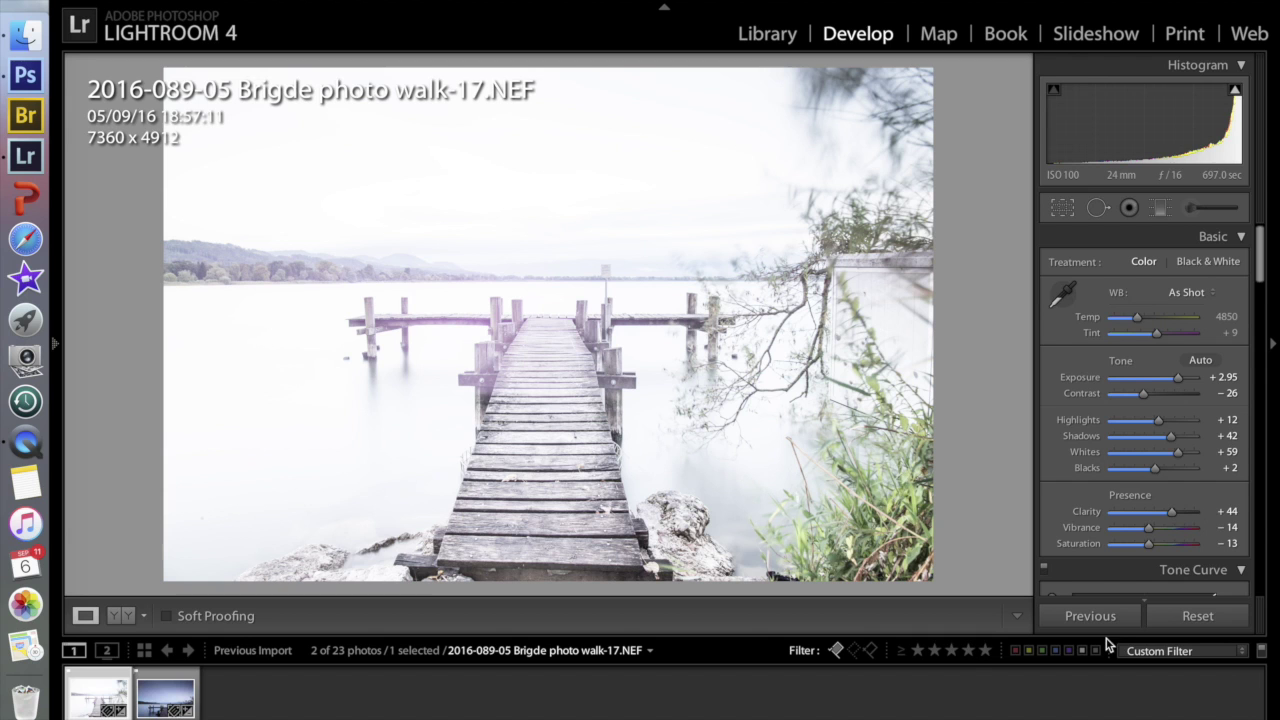
click(1197, 616)
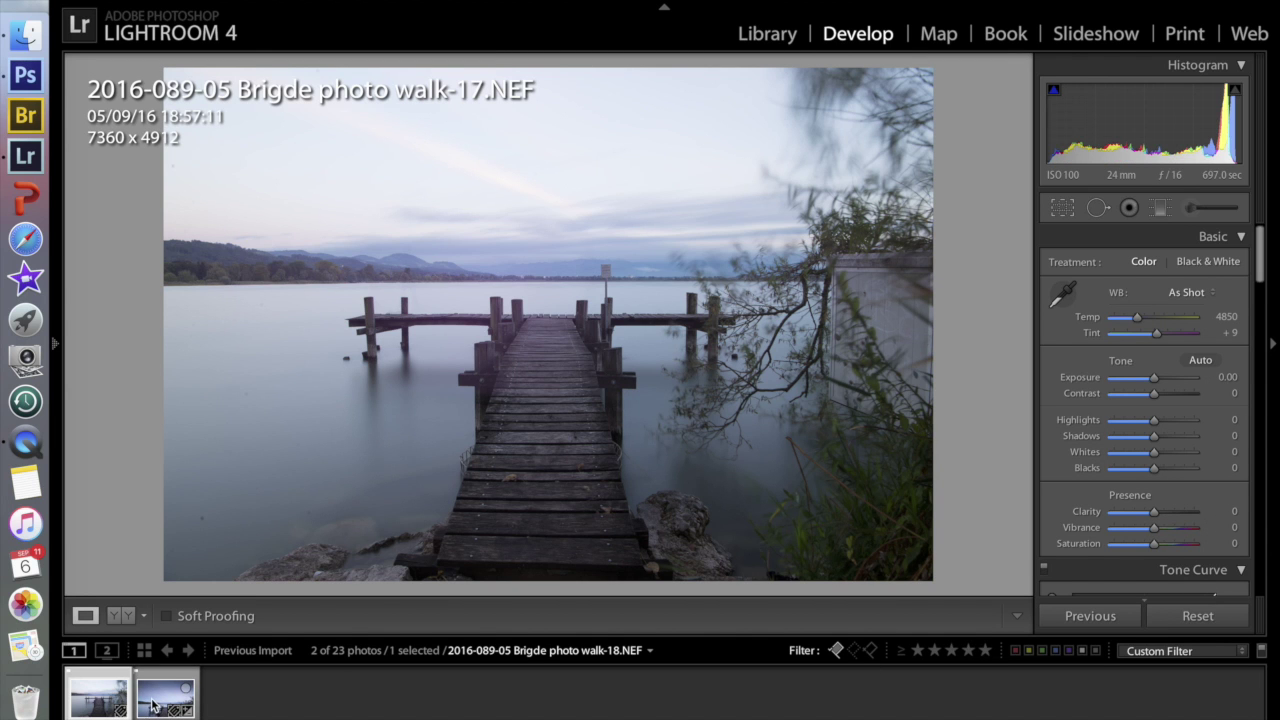
Try syncing only Basic Tone, Tone Curve, Clarity and Sharpening from the edited jetty photo to the daylight one, and reset the daylight photo.
click(152, 706)
key(super+a)
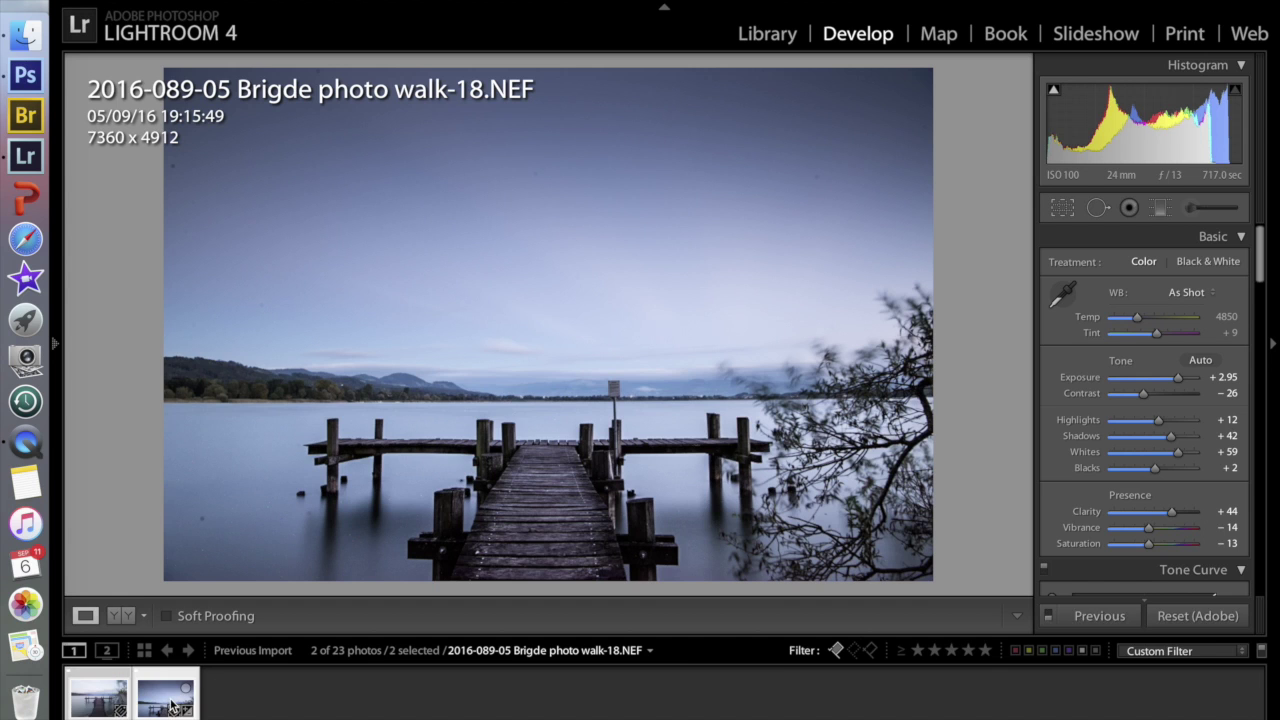
click(1097, 617)
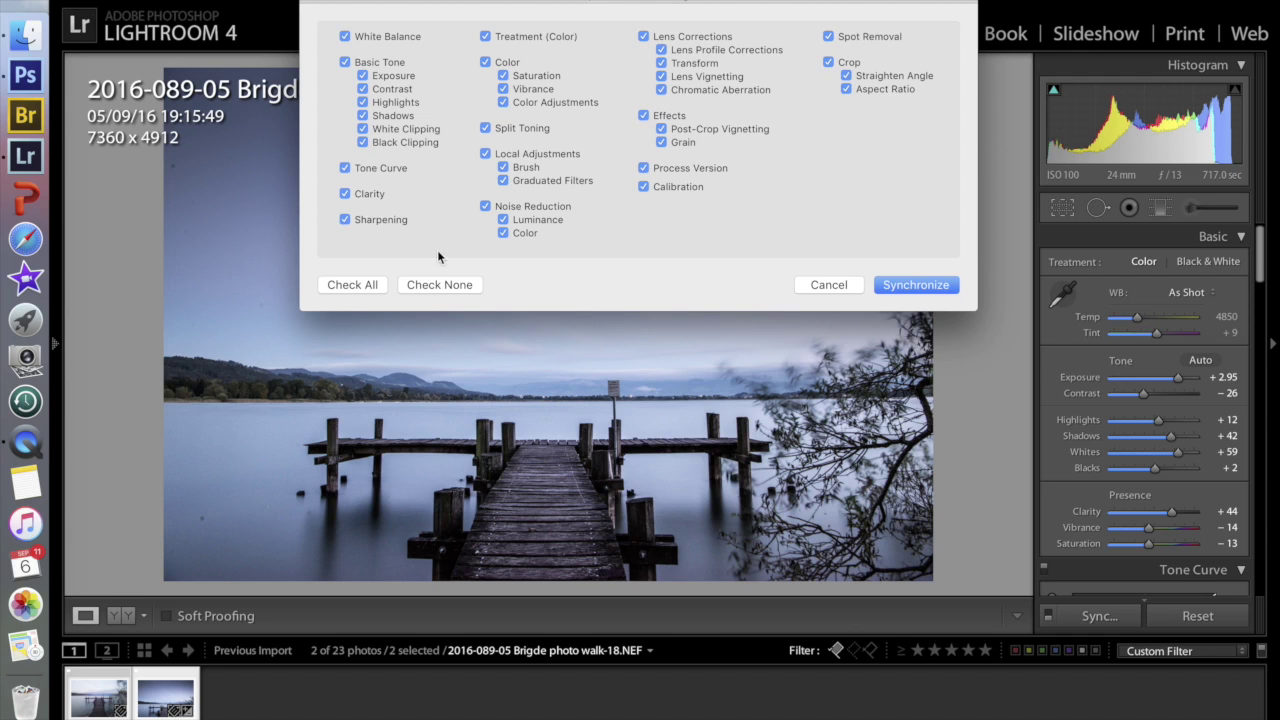
click(428, 285)
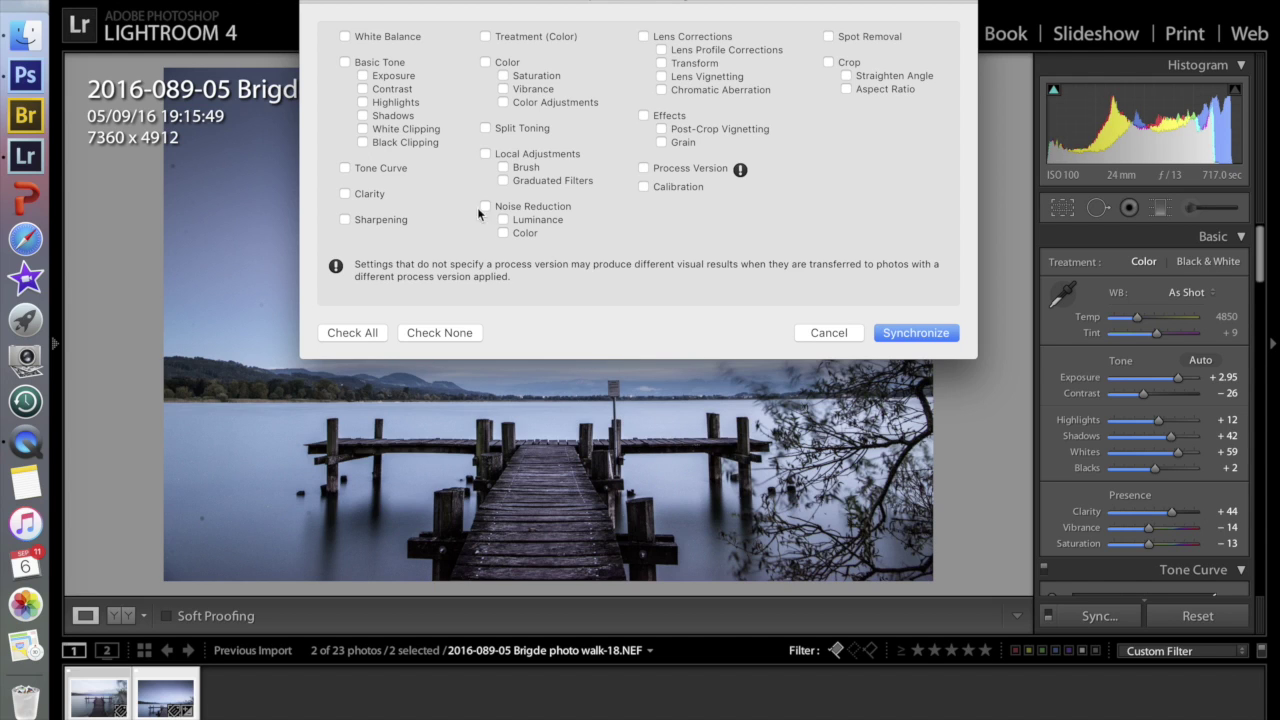
click(345, 62)
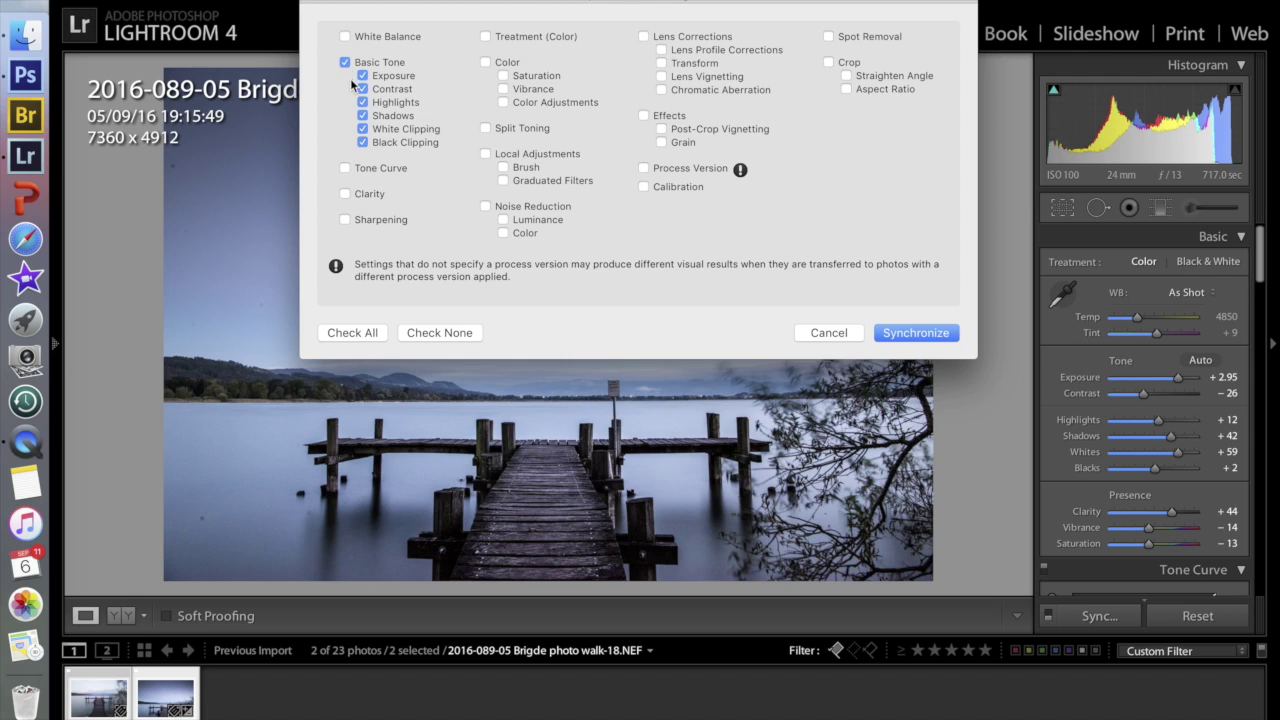
click(345, 168)
click(346, 194)
click(345, 219)
click(909, 334)
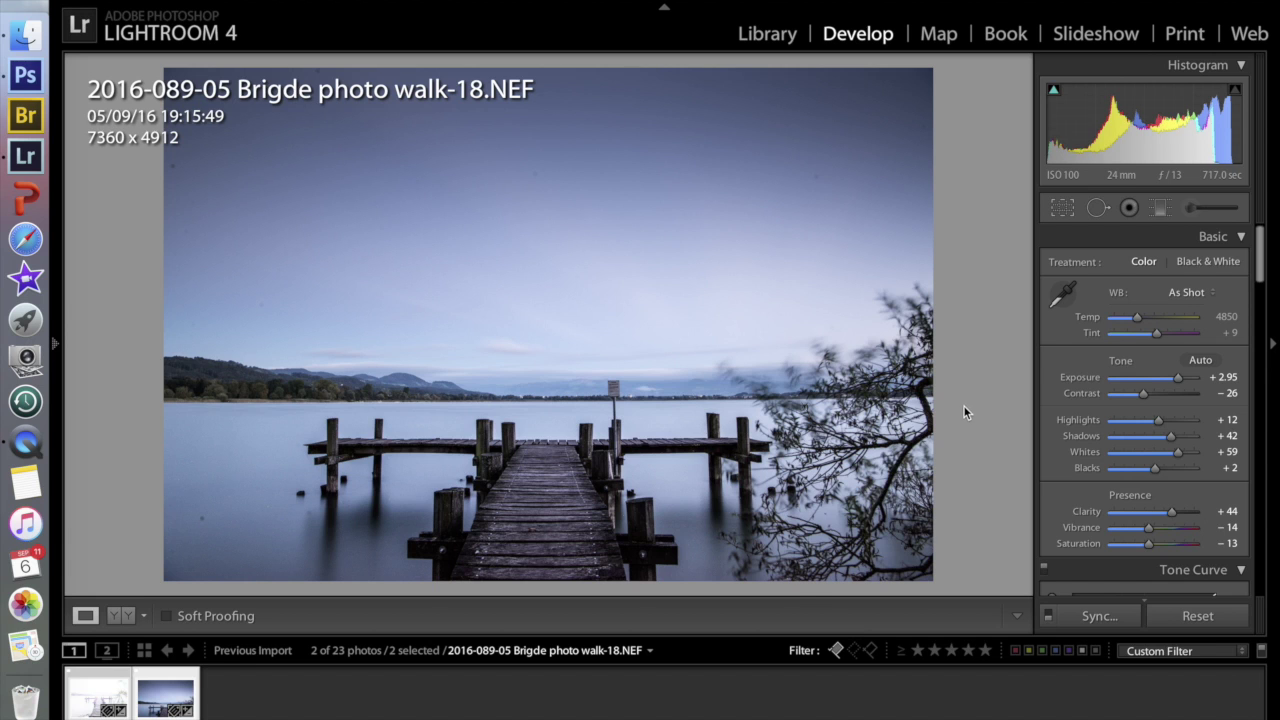
key(Left)
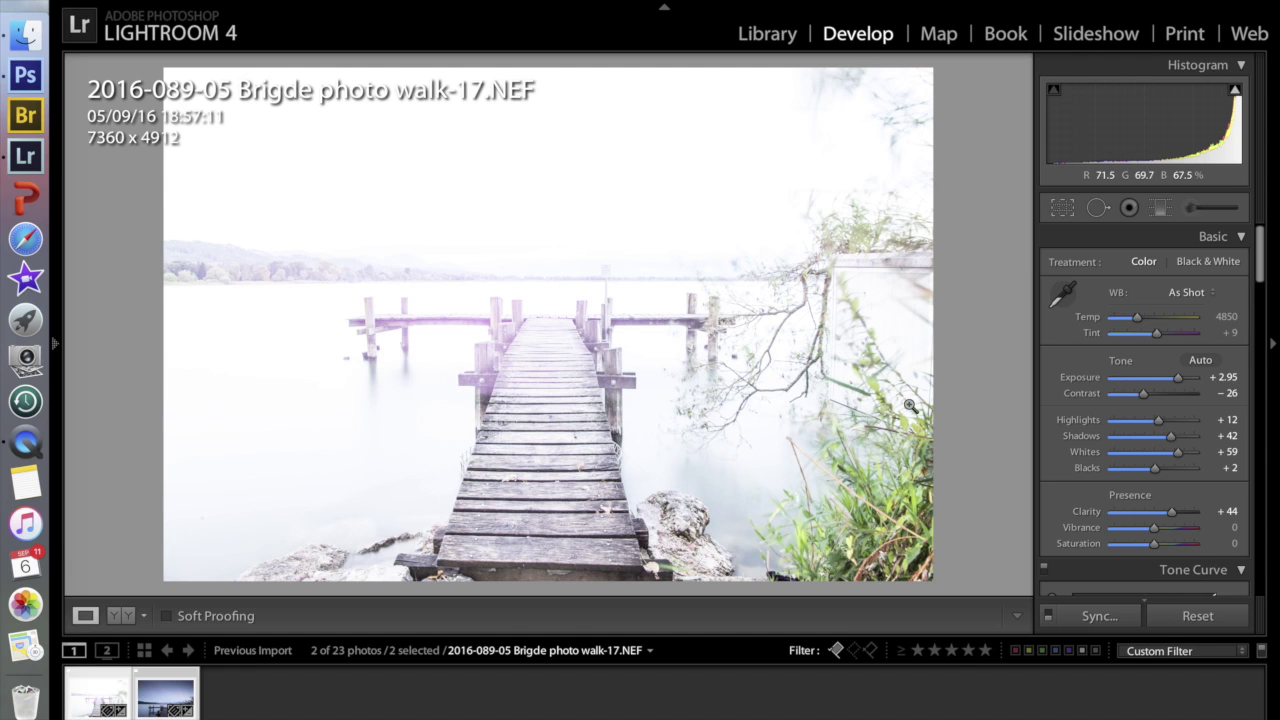
click(1173, 614)
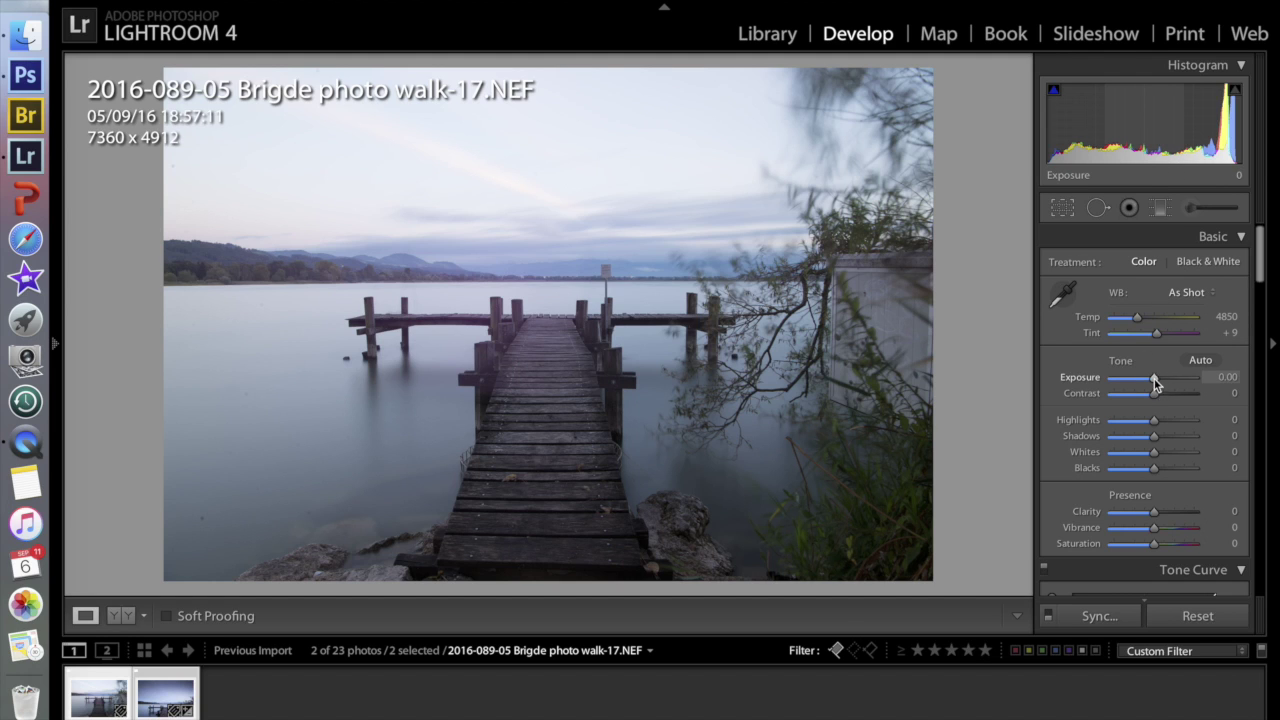
Set the daylight jetty photo's Exposure to +0.90 and Contrast to +59.
drag(1155, 381, 1174, 399)
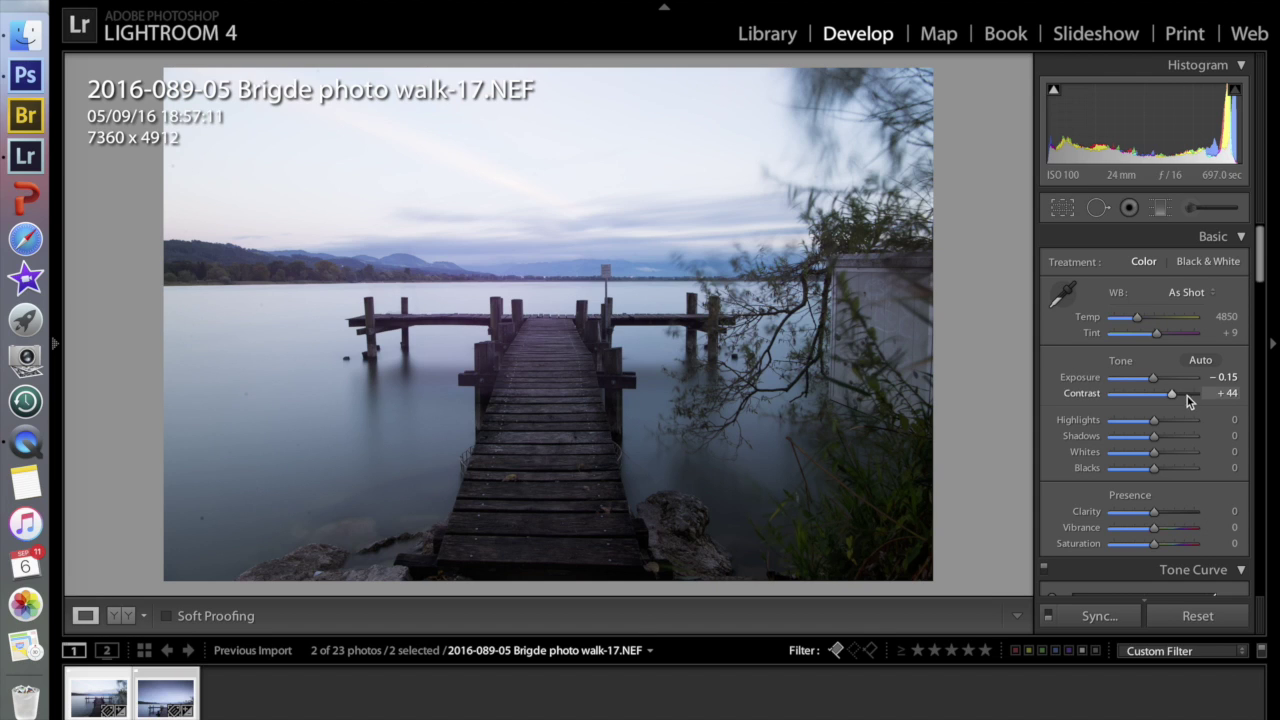
drag(1173, 395, 1160, 378)
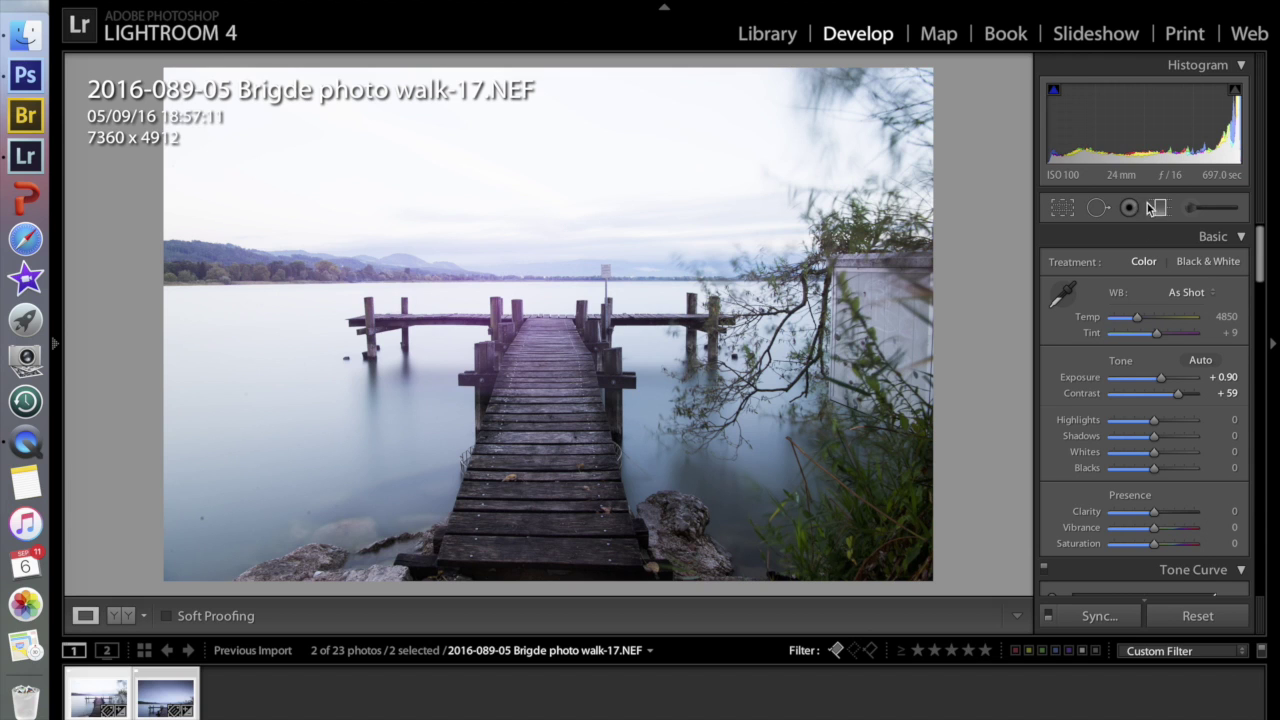
Add a graduated filter from the upper sky down to the lower part of the jetty and set its Exposure to −3.46.
click(1160, 208)
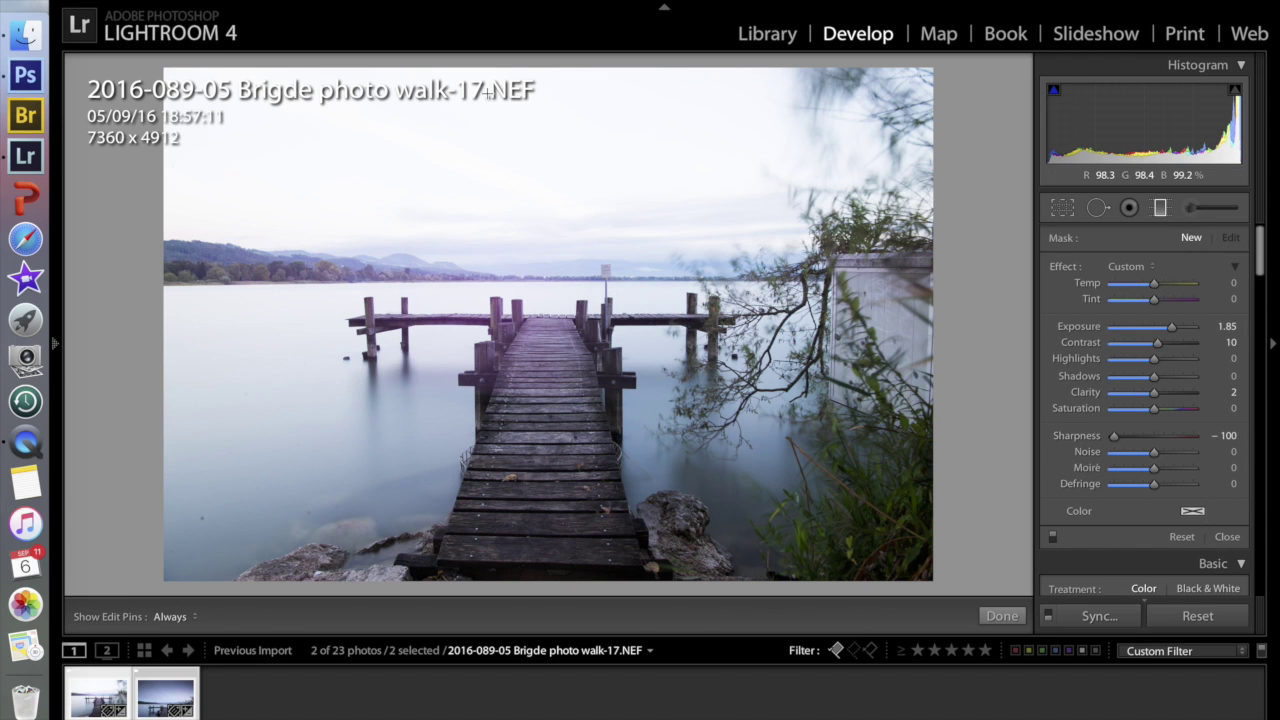
drag(529, 91, 560, 514)
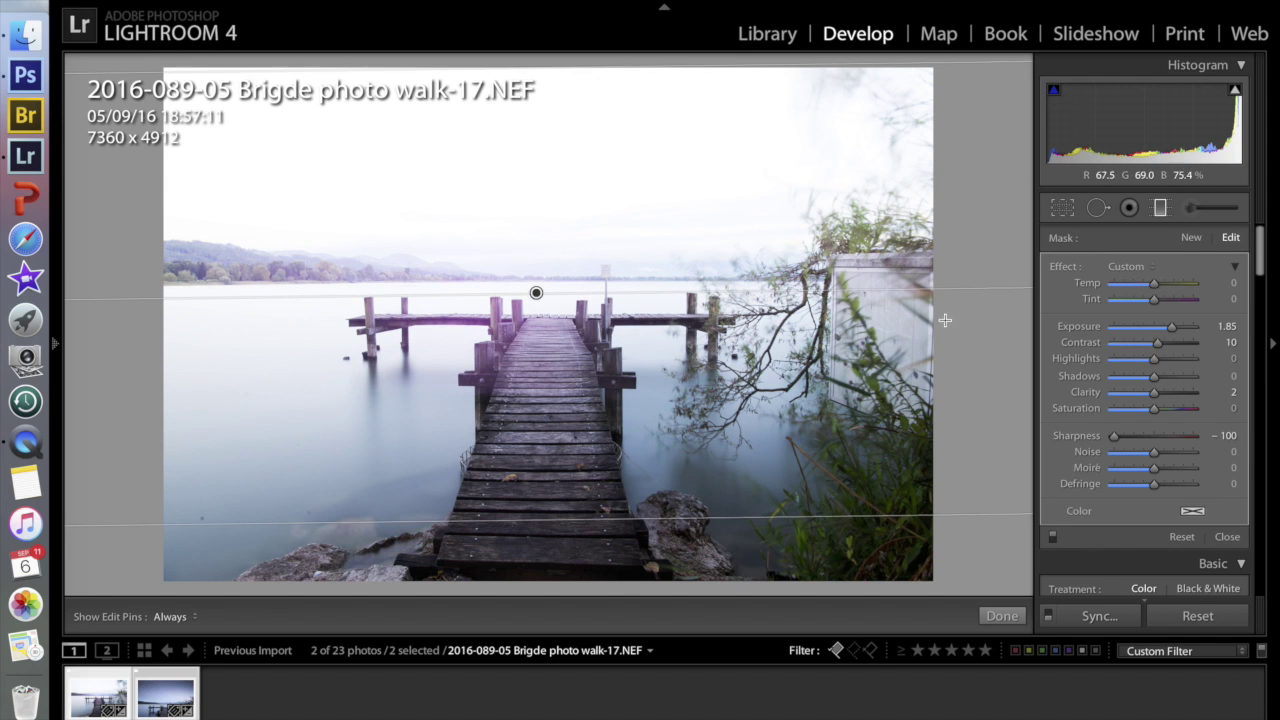
drag(1170, 327, 1115, 326)
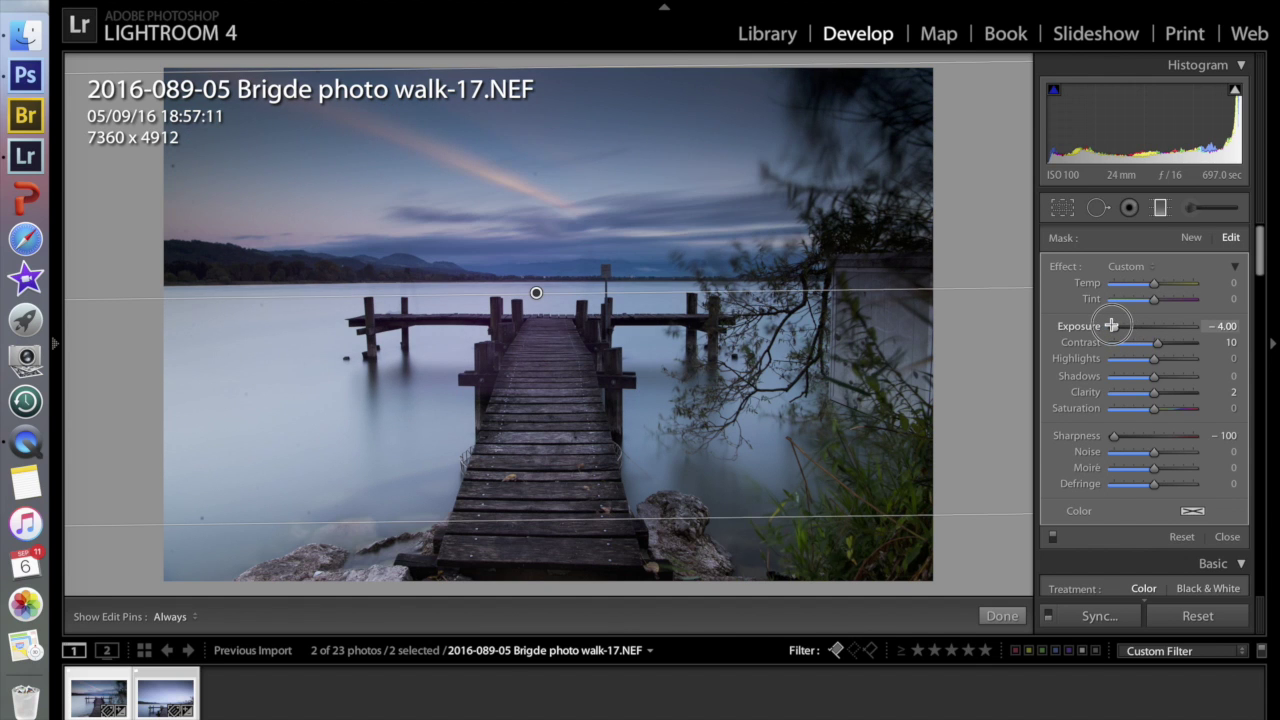
drag(1109, 325, 1119, 326)
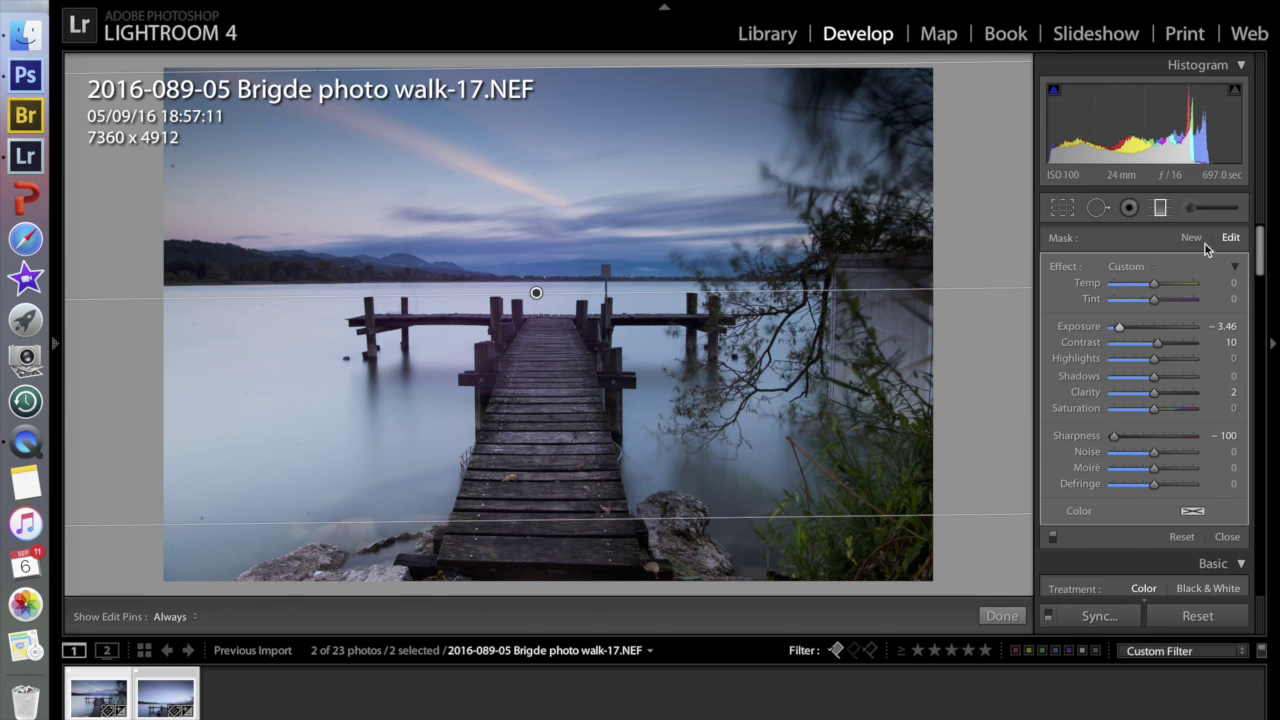
Crop the daylight jetty photo to about 6296 x 4591 pixels, trimming the bushes and foreground rocks, and undo the last rotation.
key(r)
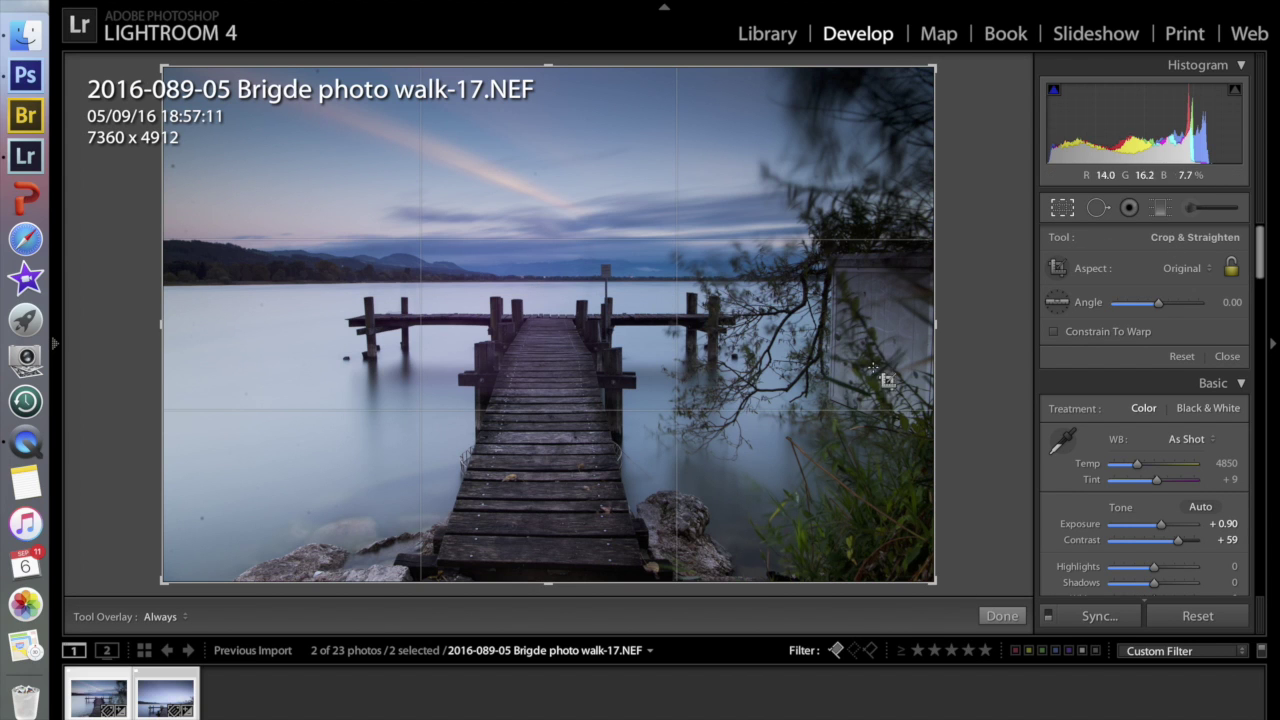
drag(930, 584, 875, 568)
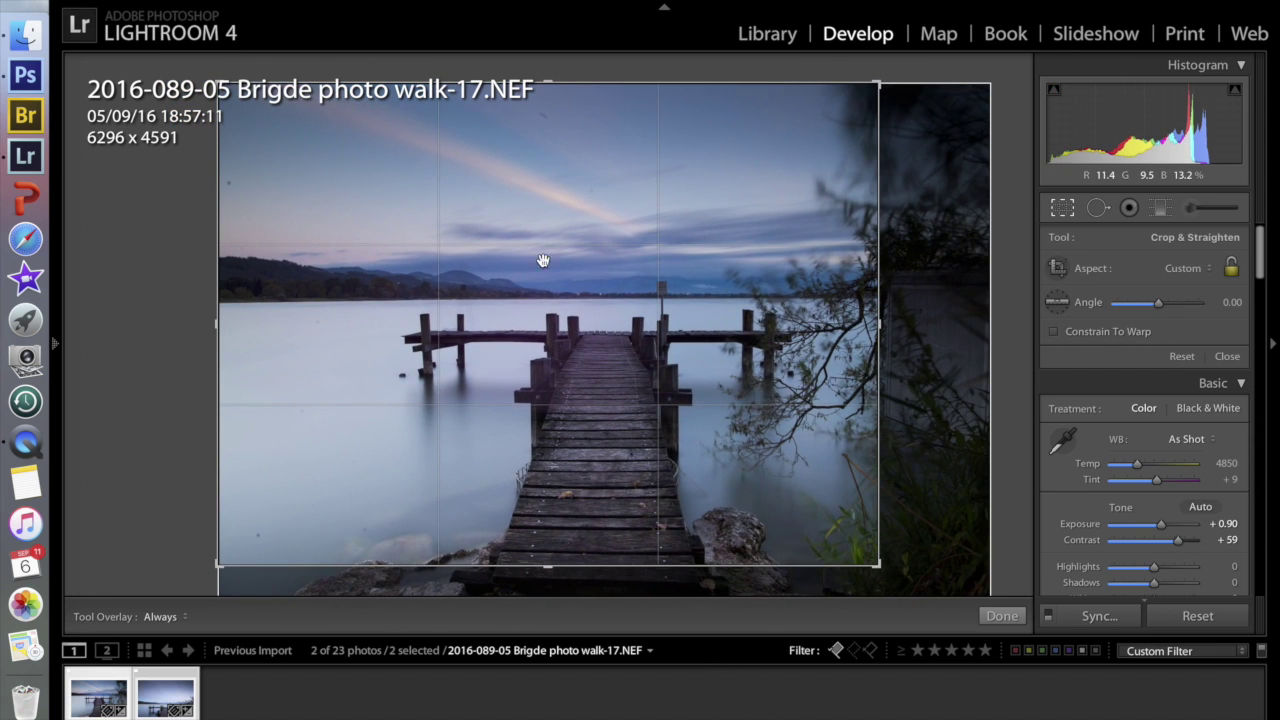
drag(212, 81, 236, 140)
drag(205, 318, 210, 326)
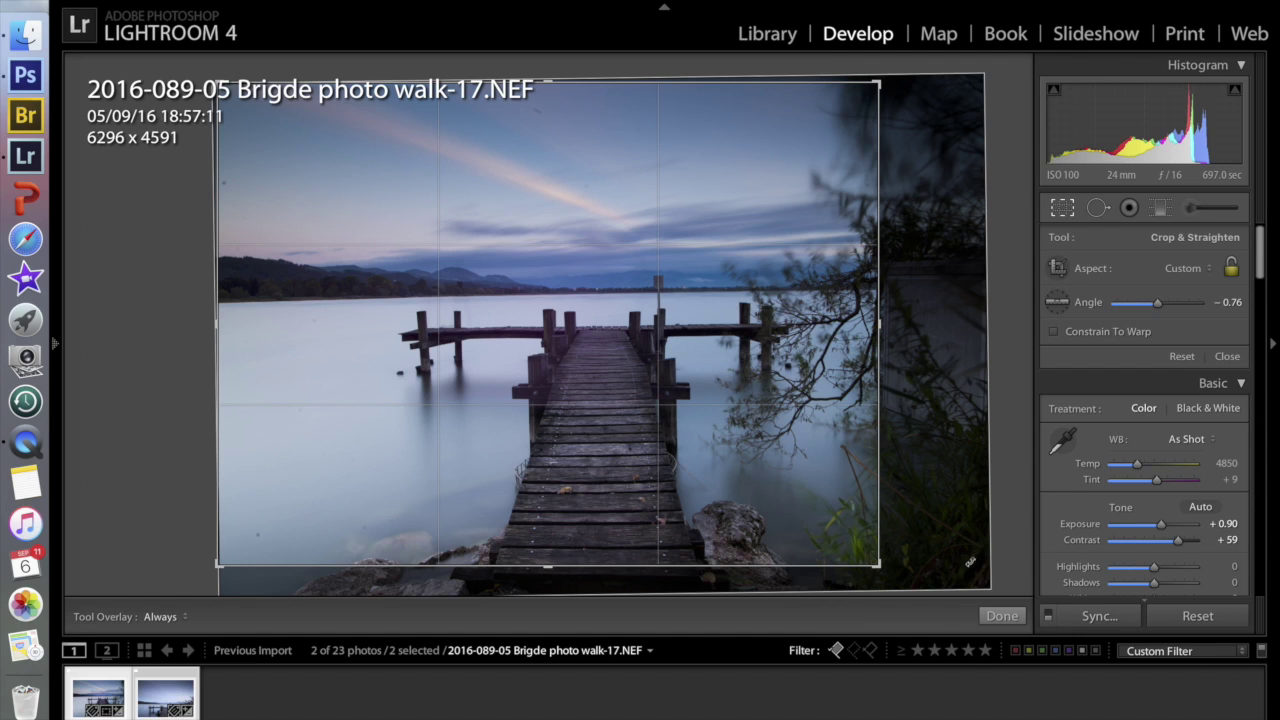
click(1000, 617)
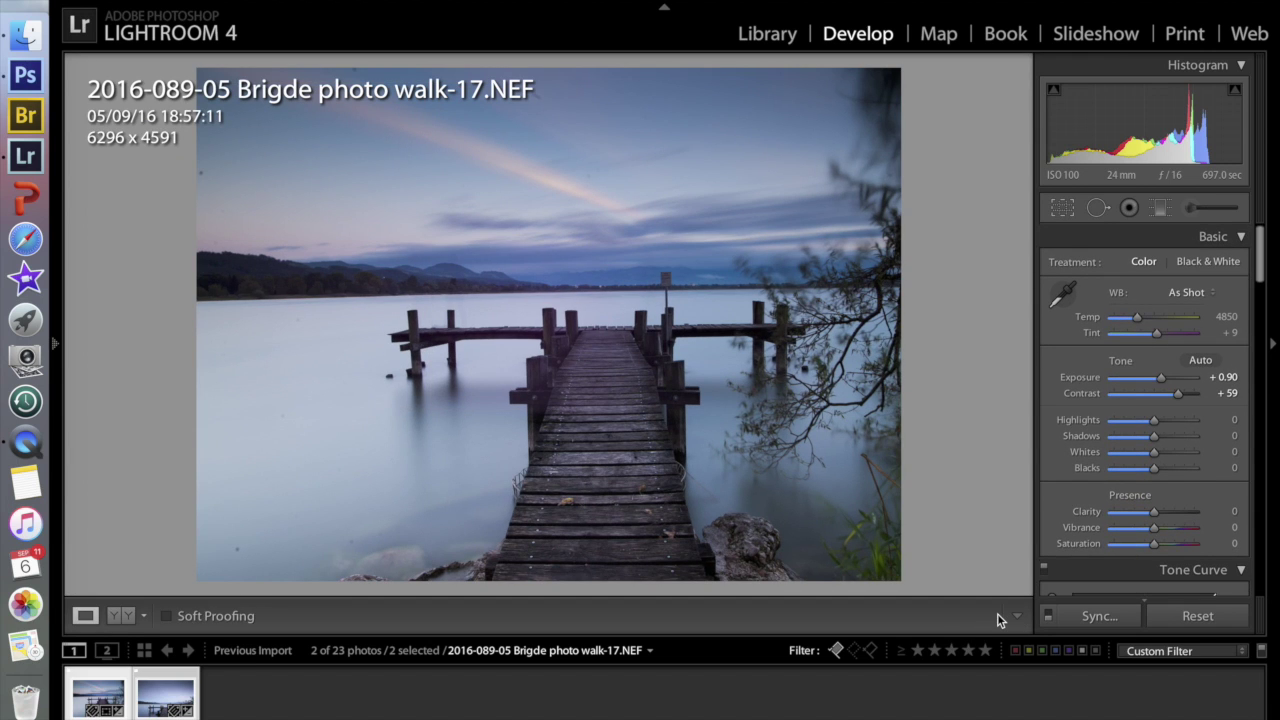
key(super)
key(super+z)
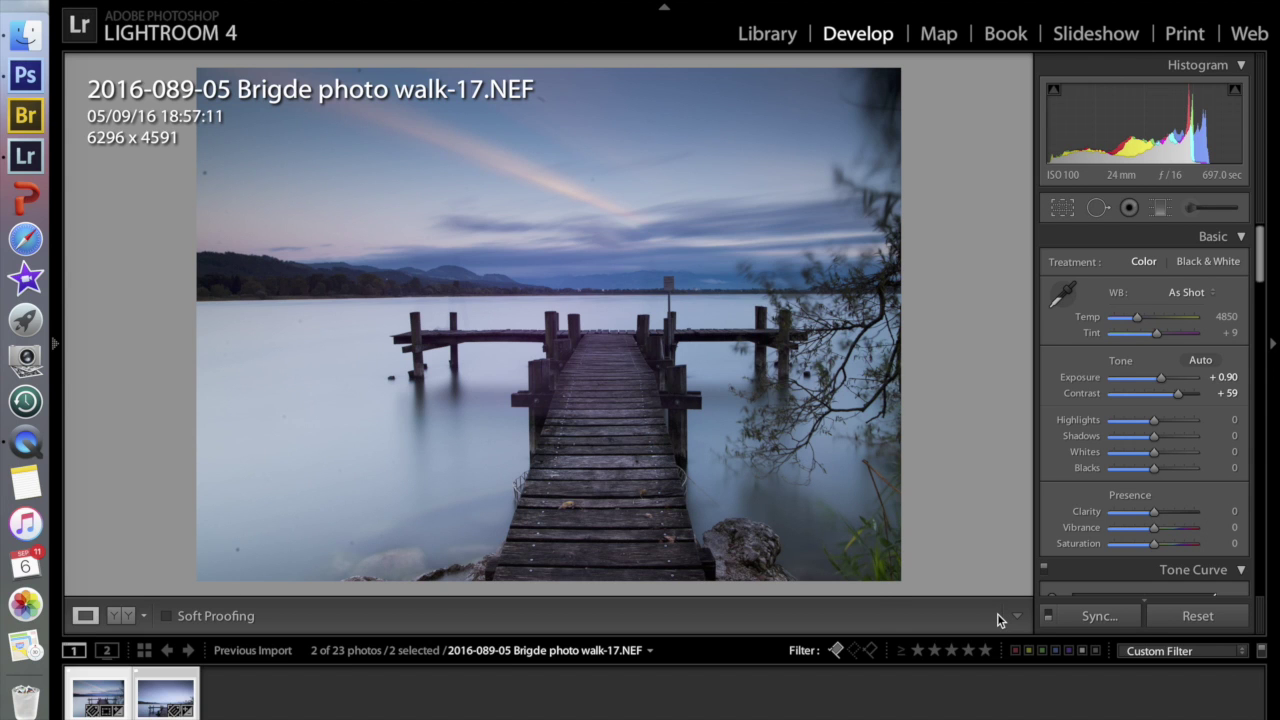
Tighten the crop around the jetty to about 5305 x 3860 pixels and straighten the horizon with an angle of 0.40.
key(r)
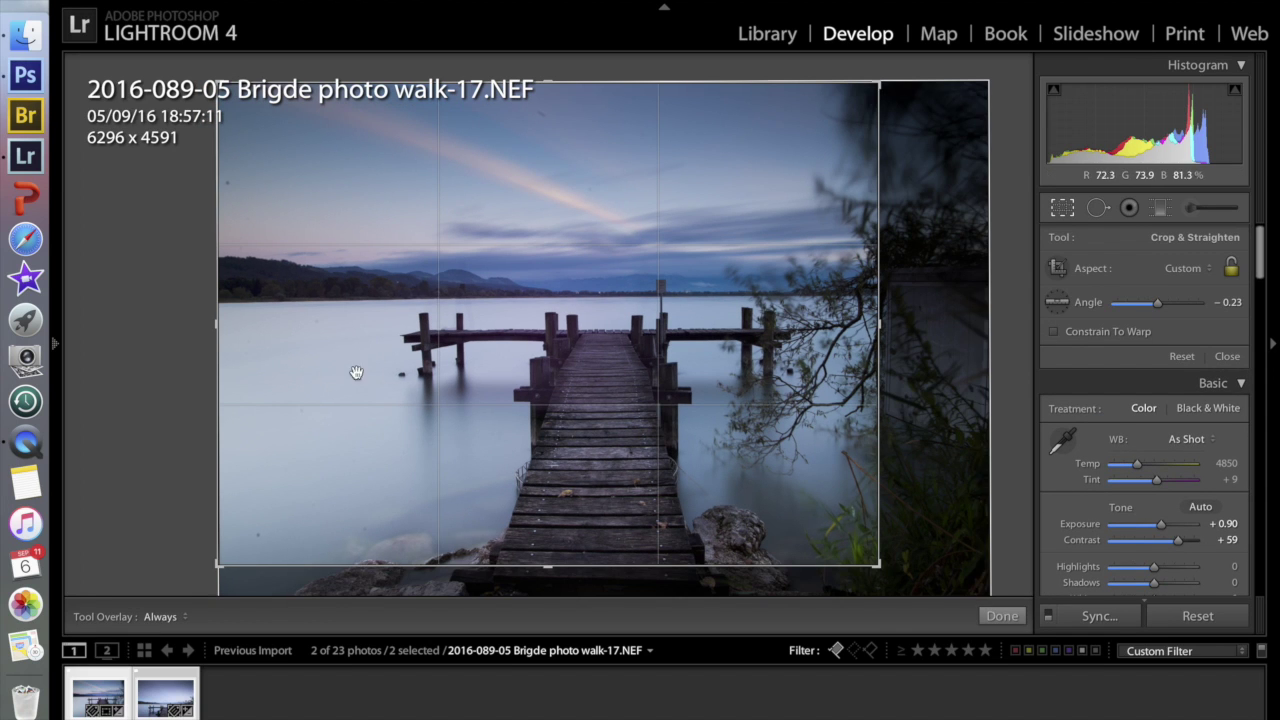
drag(214, 323, 279, 328)
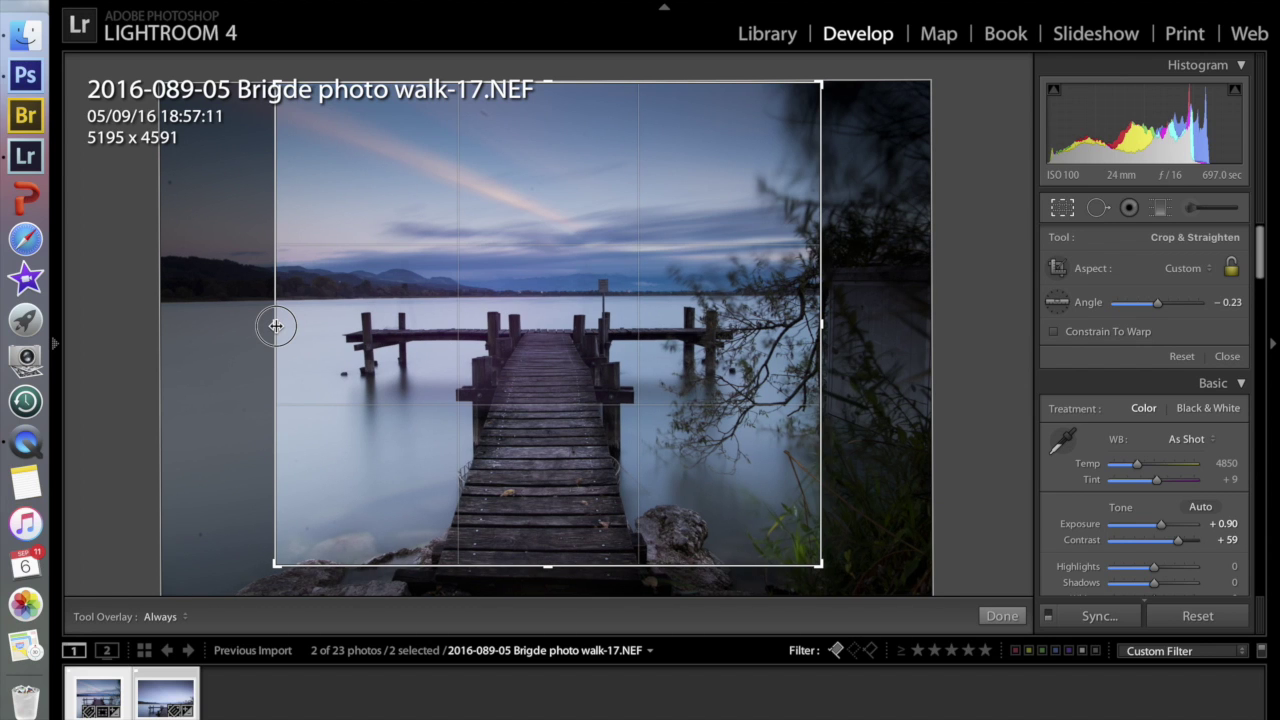
drag(276, 325, 278, 326)
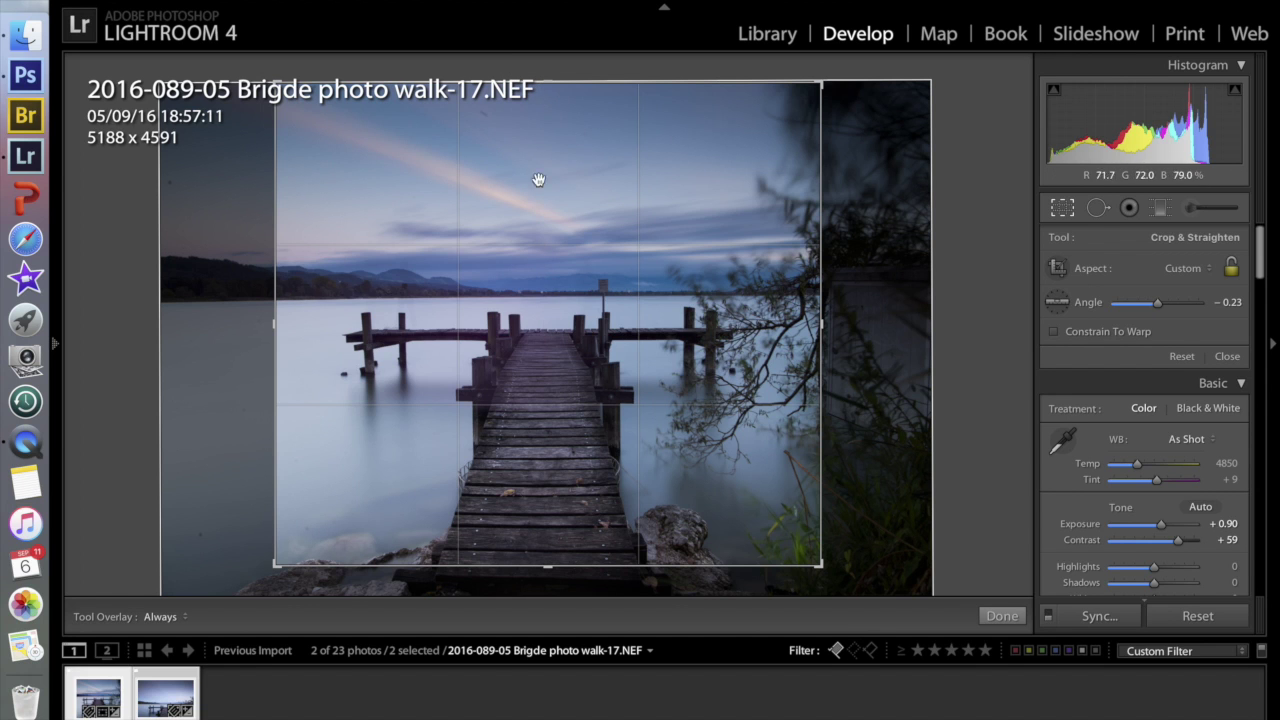
drag(549, 83, 548, 119)
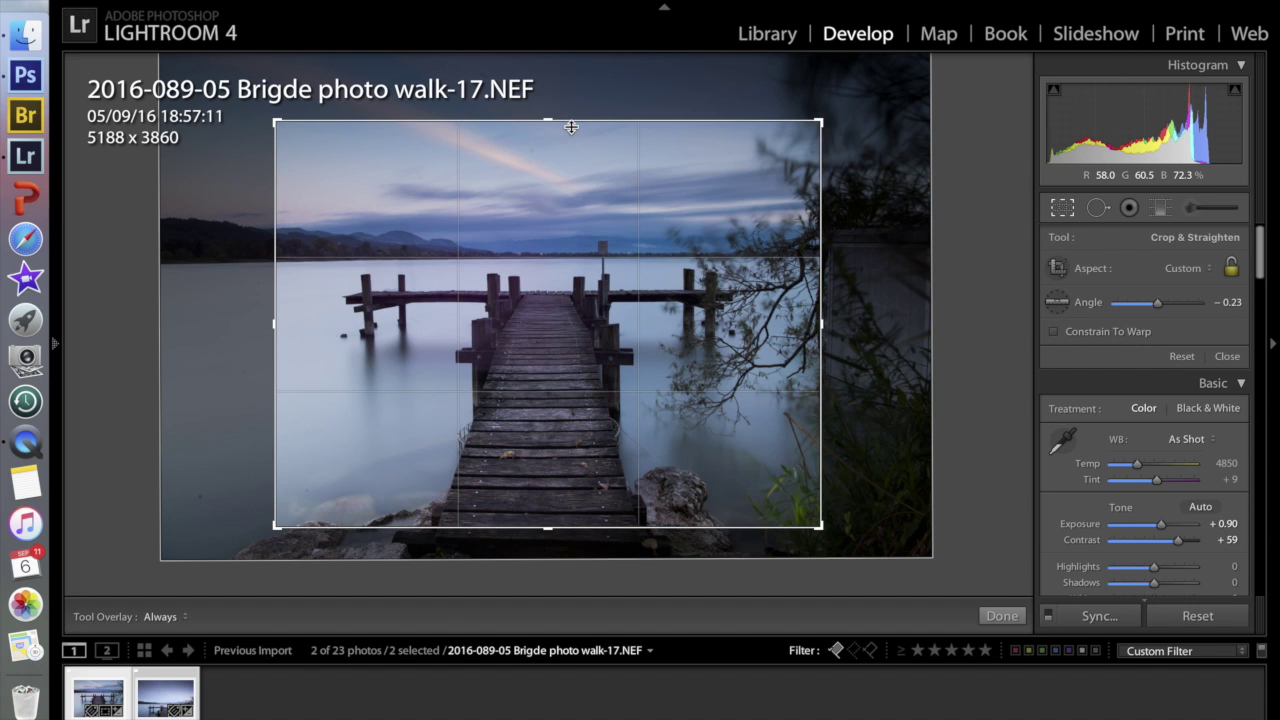
mouse_move(186, 214)
mouse_down()
mouse_move(175, 205)
mouse_move(206, 203)
mouse_up()
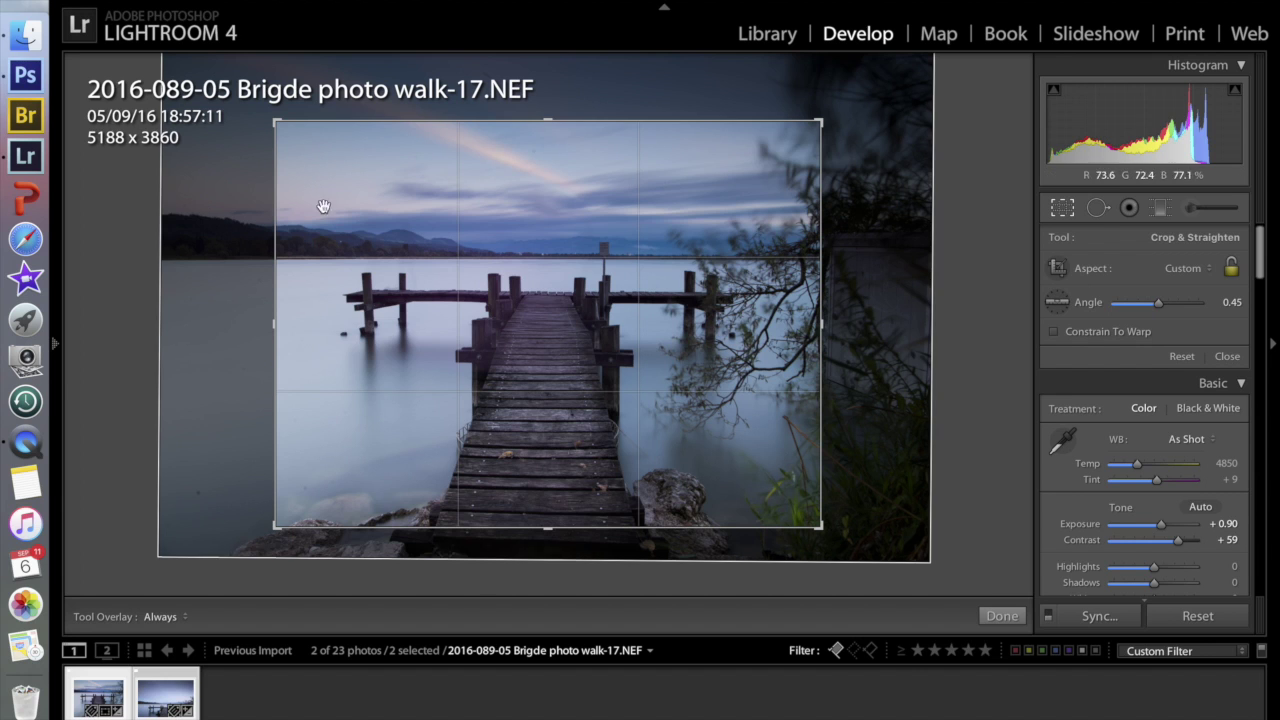
drag(246, 219, 197, 196)
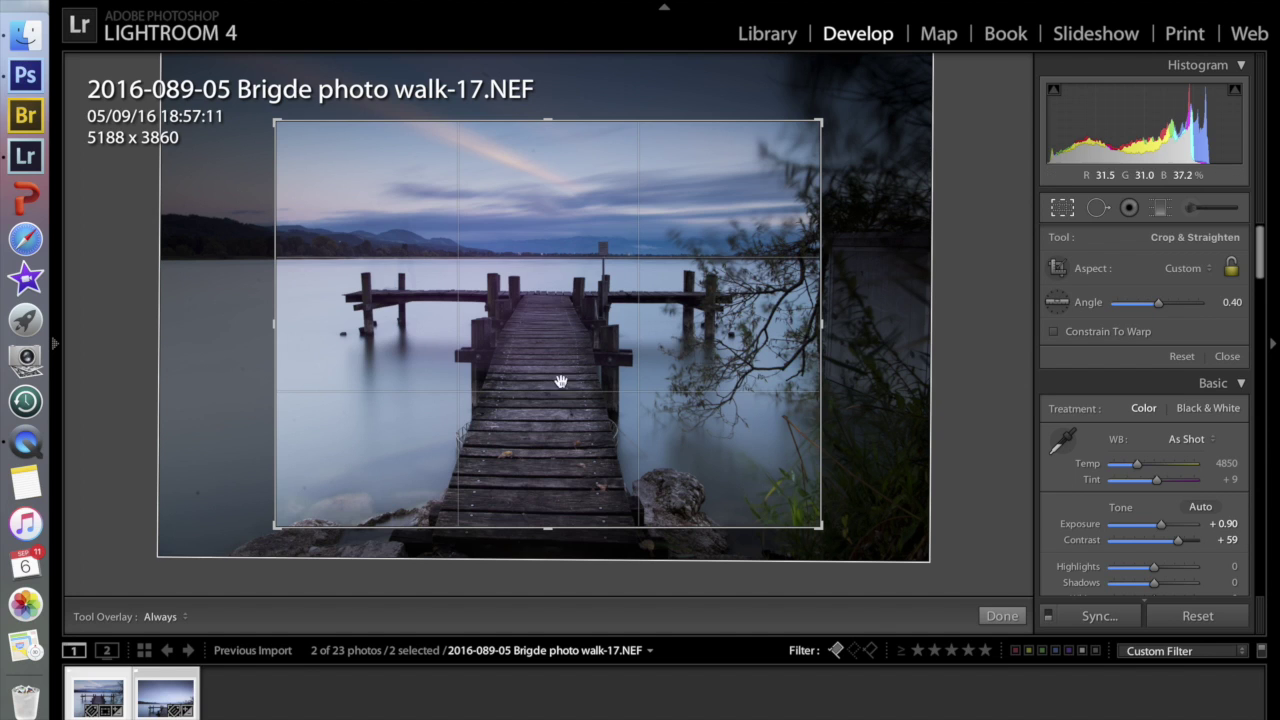
drag(277, 325, 270, 330)
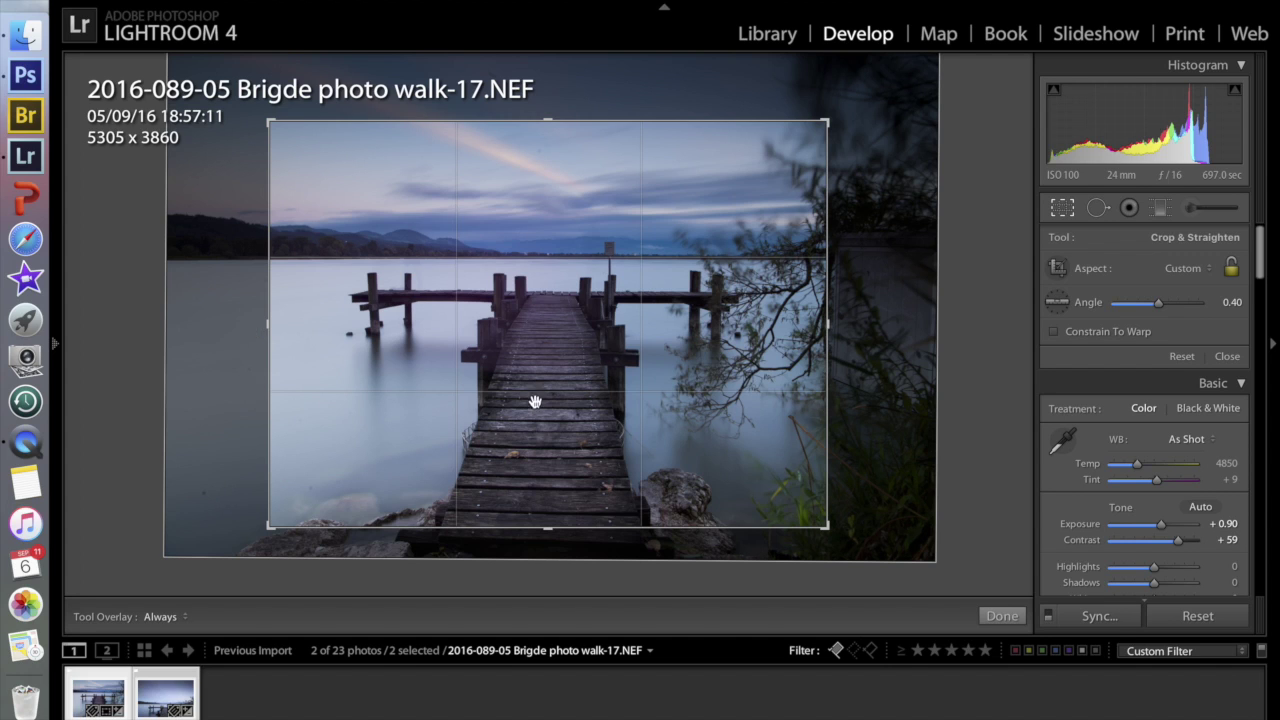
click(985, 618)
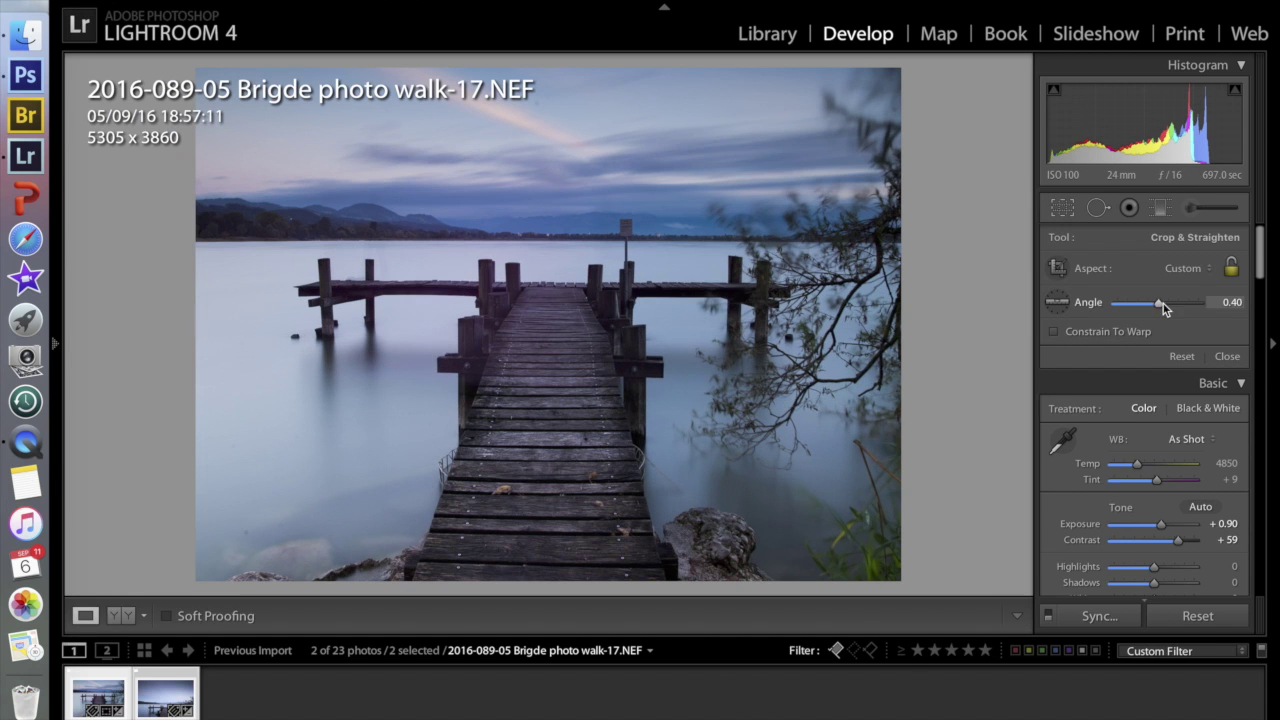
Paint an adjustment brush mask with Exposure 1.85 over the jetty planks, showing the mask overlay while painting and hiding it when done.
click(1193, 207)
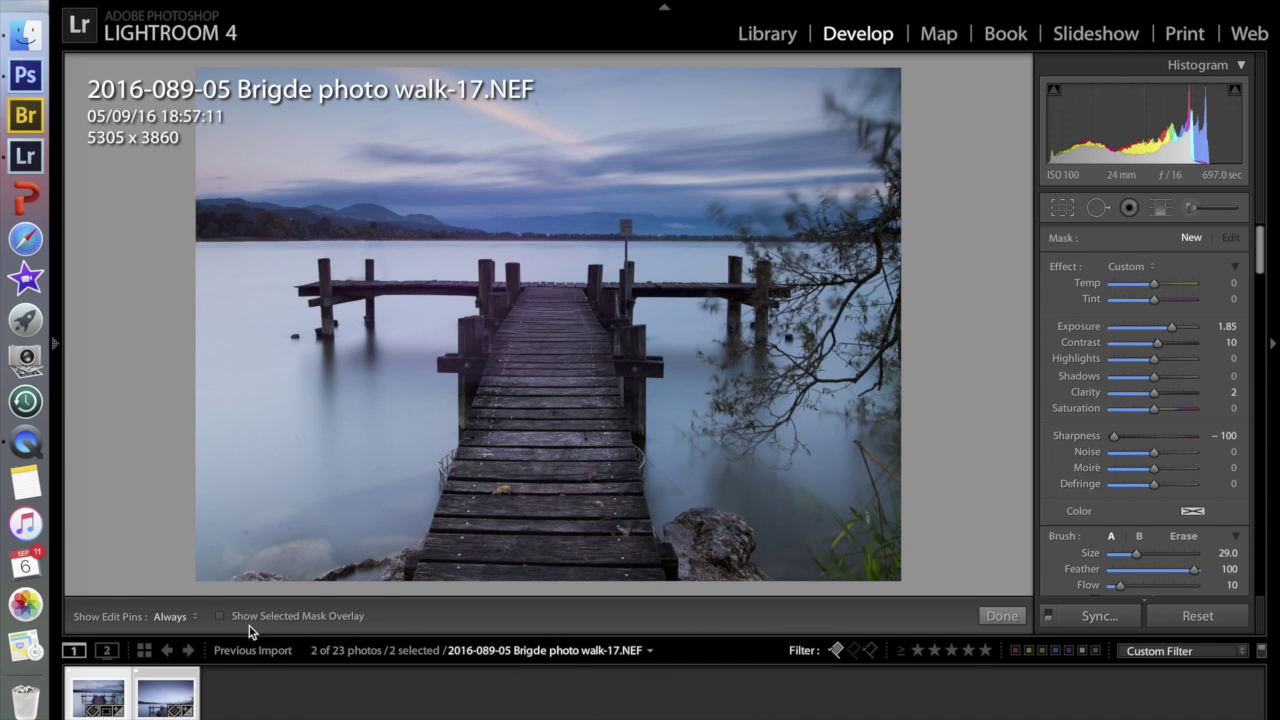
click(221, 616)
key(h)
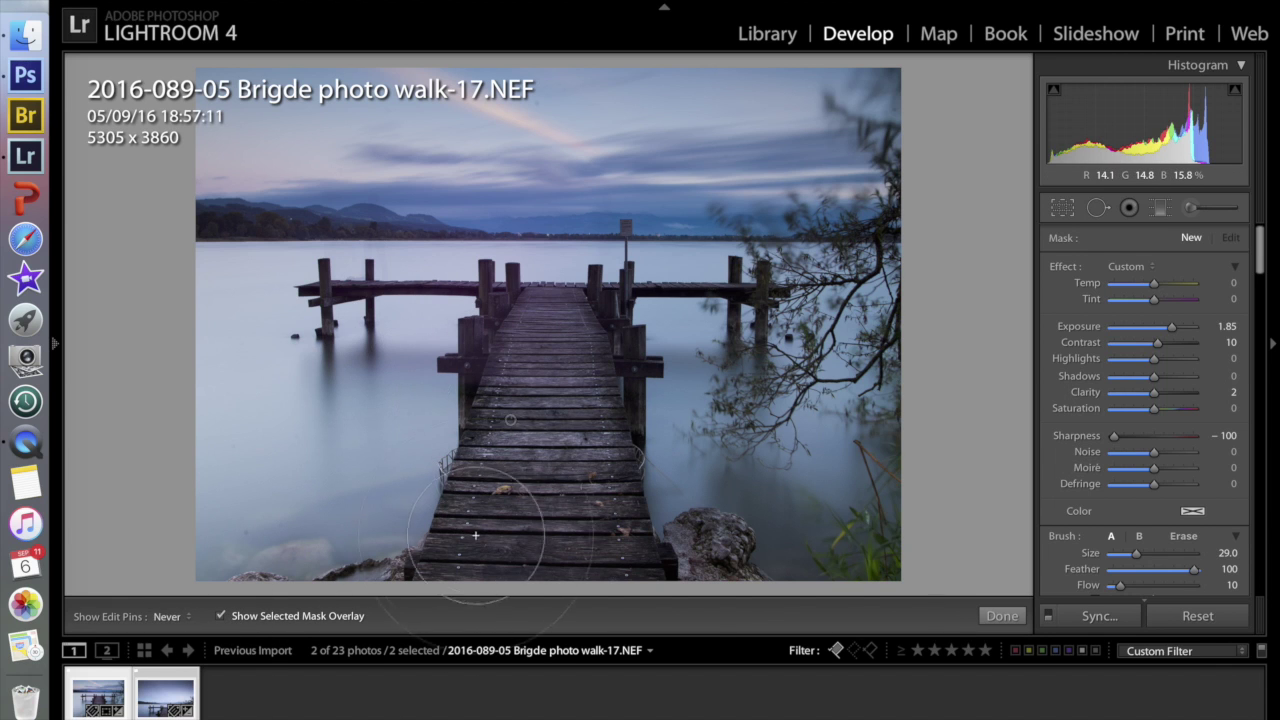
mouse_move(488, 543)
mouse_down()
mouse_move(541, 510)
mouse_move(586, 508)
mouse_move(619, 547)
mouse_move(560, 393)
mouse_move(560, 339)
mouse_move(578, 372)
mouse_move(546, 344)
mouse_move(543, 428)
mouse_move(503, 476)
mouse_move(516, 386)
mouse_move(548, 311)
mouse_move(592, 541)
mouse_move(631, 547)
mouse_move(564, 513)
mouse_move(497, 542)
mouse_move(546, 392)
mouse_move(563, 421)
mouse_up()
key(h)
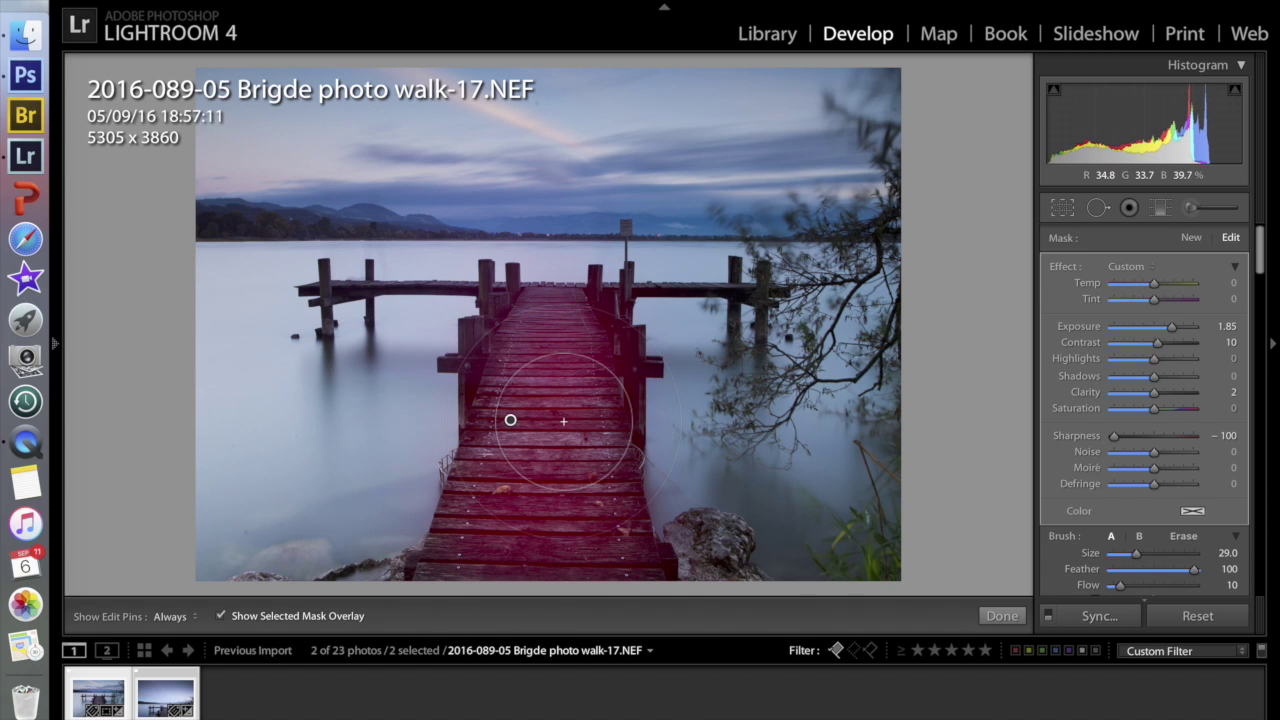
click(222, 616)
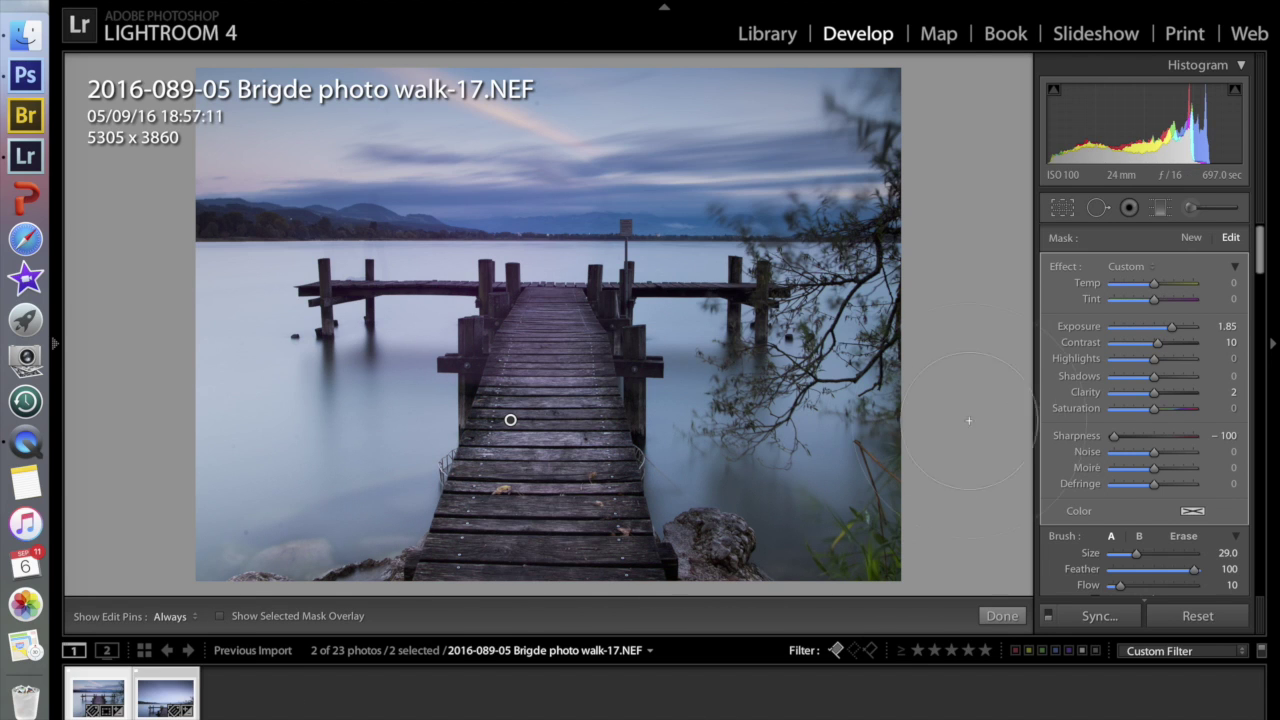
Set the jetty plank brush mask to Exposure 3.02, Contrast 100, Highlights 82, Shadows −3, Clarity 73 and Saturation −21, and close the brush.
drag(1172, 330, 1152, 386)
click(1156, 398)
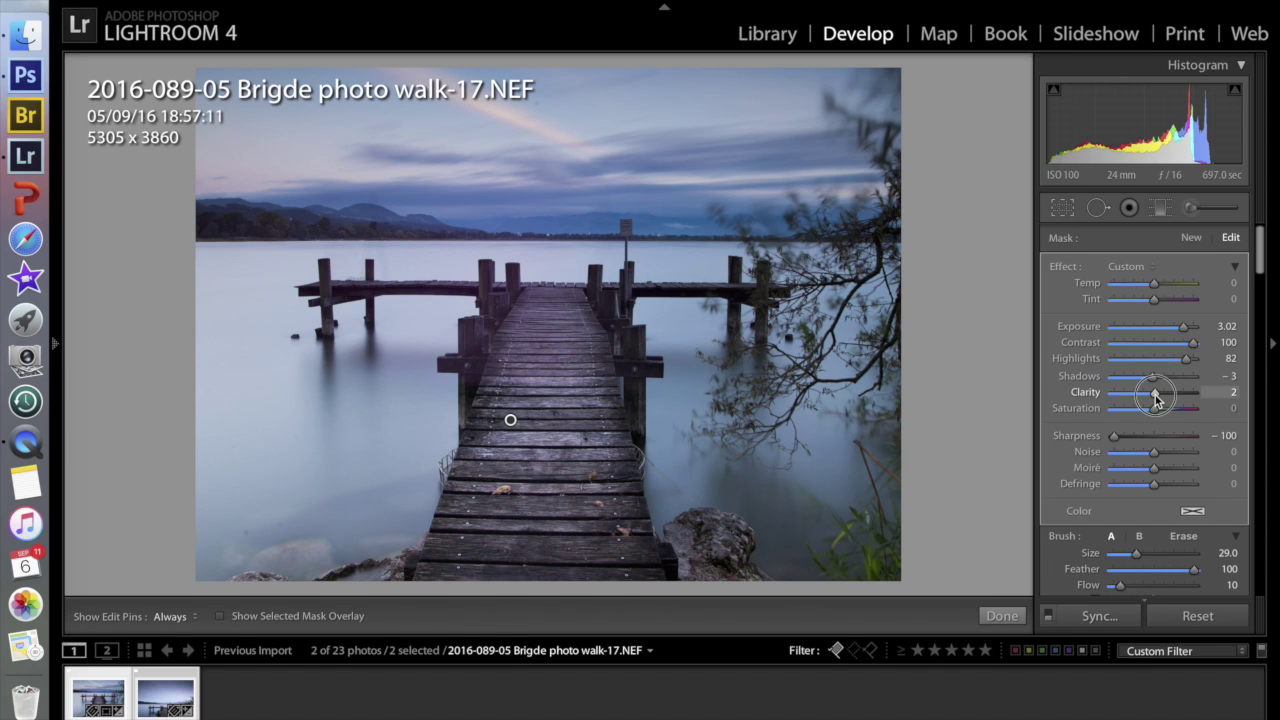
drag(1156, 398, 1112, 396)
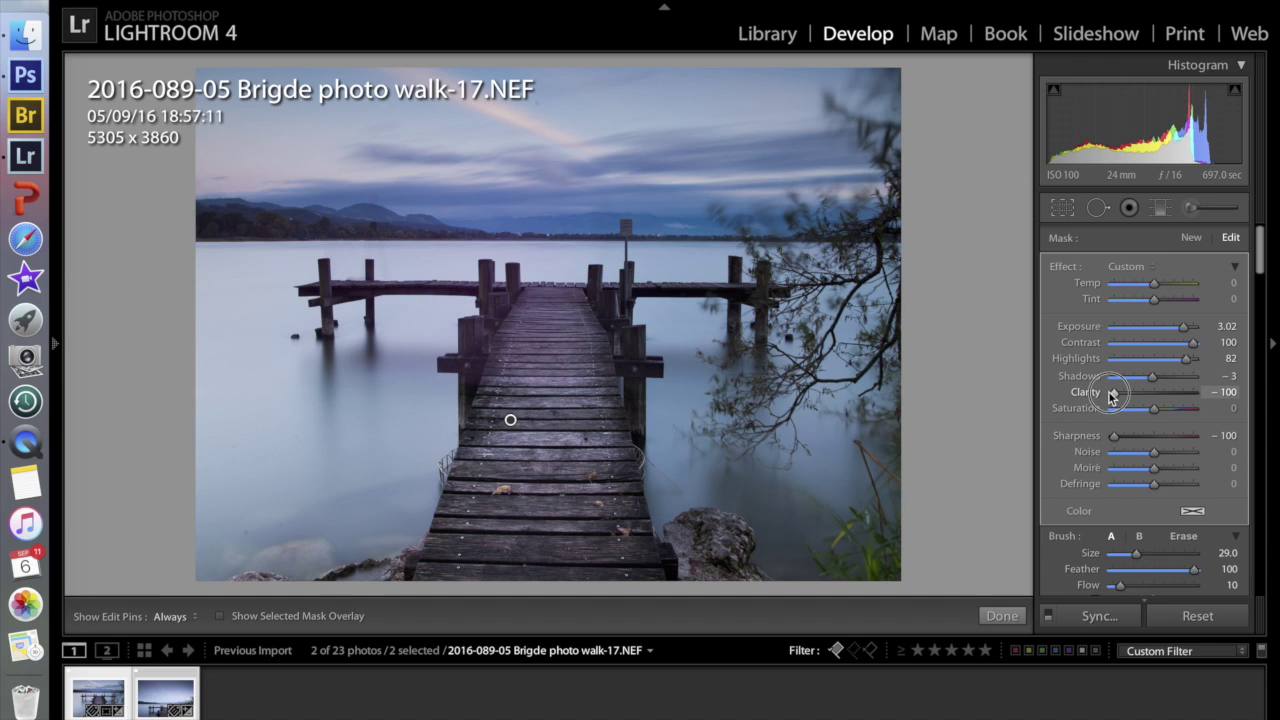
drag(1112, 396, 1146, 412)
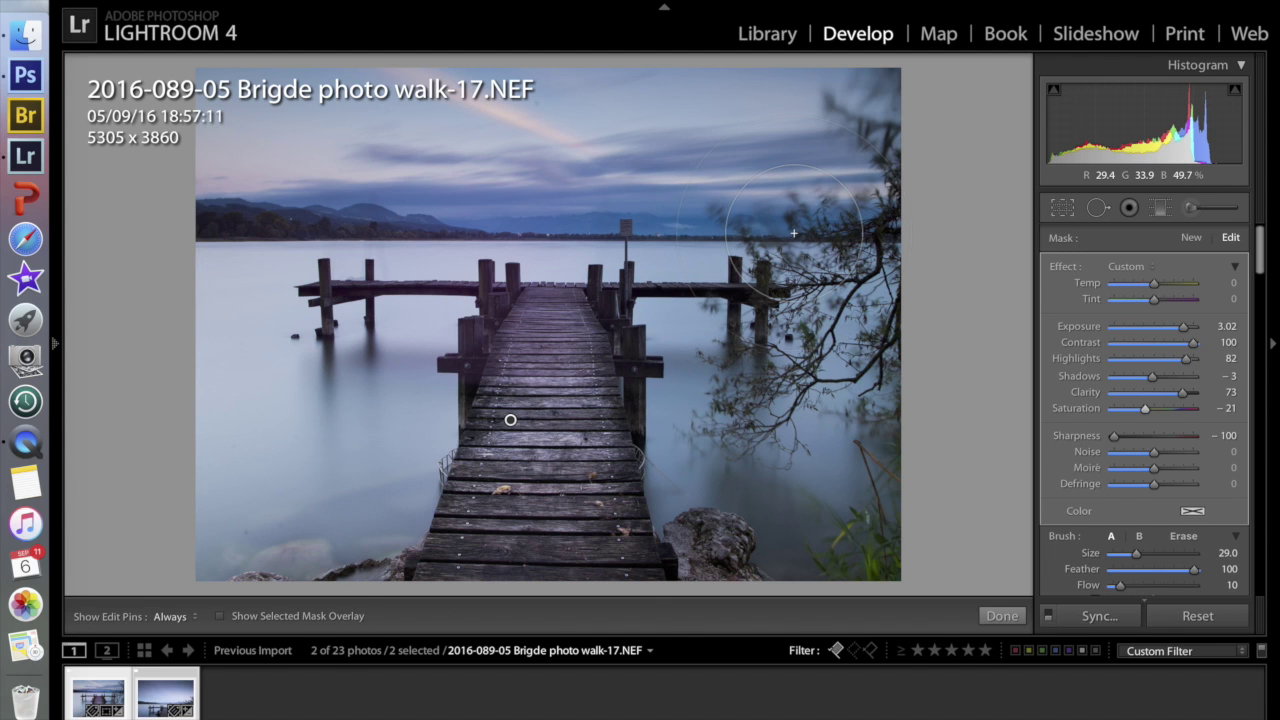
key(k)
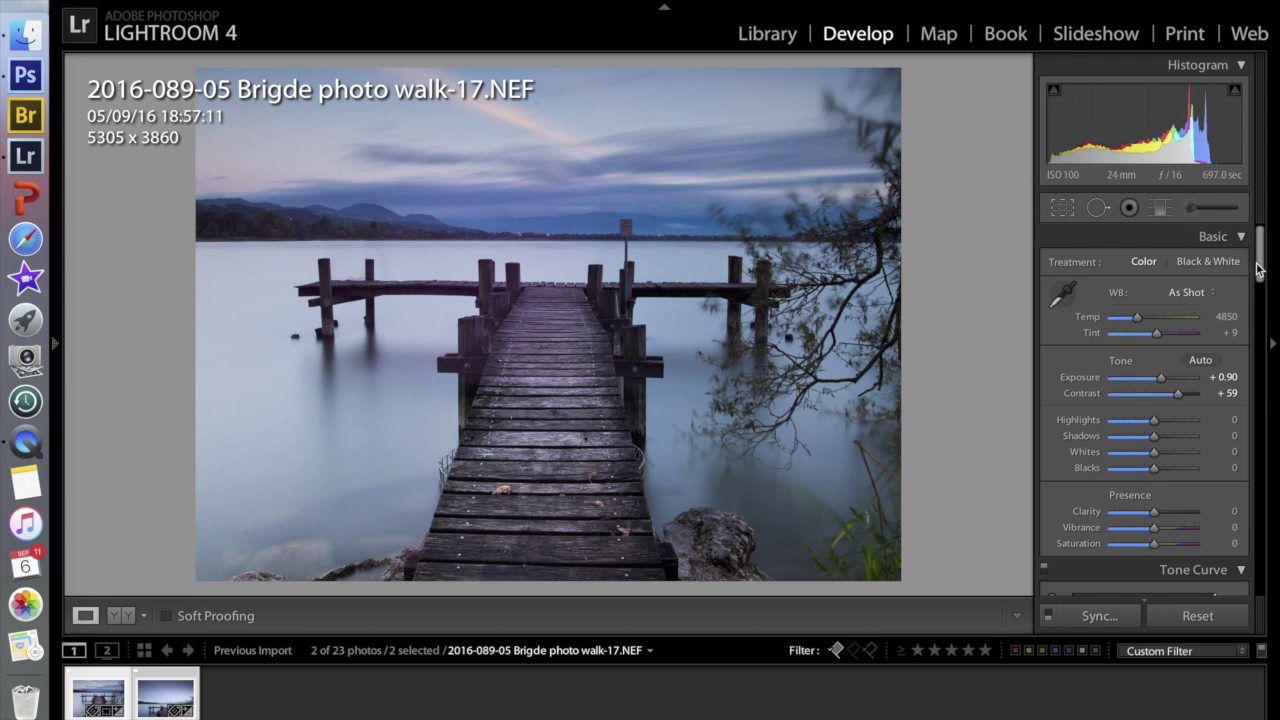
Compare the Medium Contrast and Strong Contrast point curves on the jetty photo and settle on Medium Contrast.
drag(1258, 268, 1270, 340)
click(1140, 373)
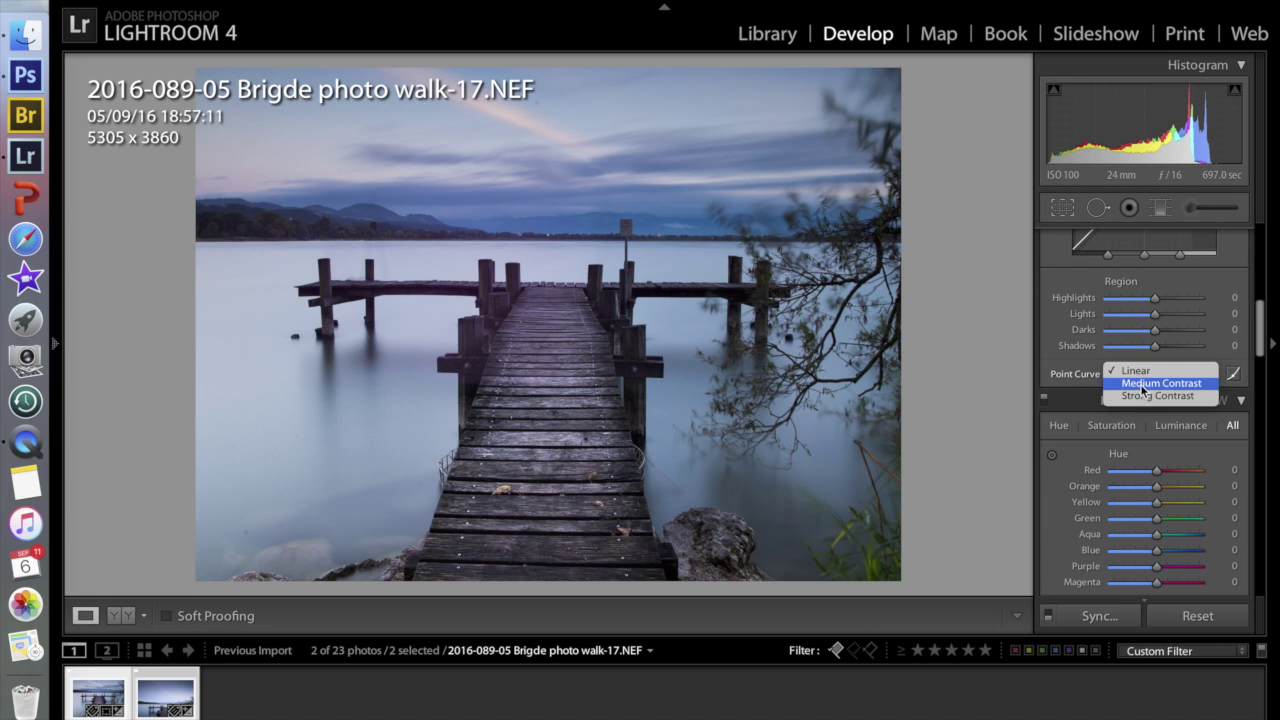
click(1141, 385)
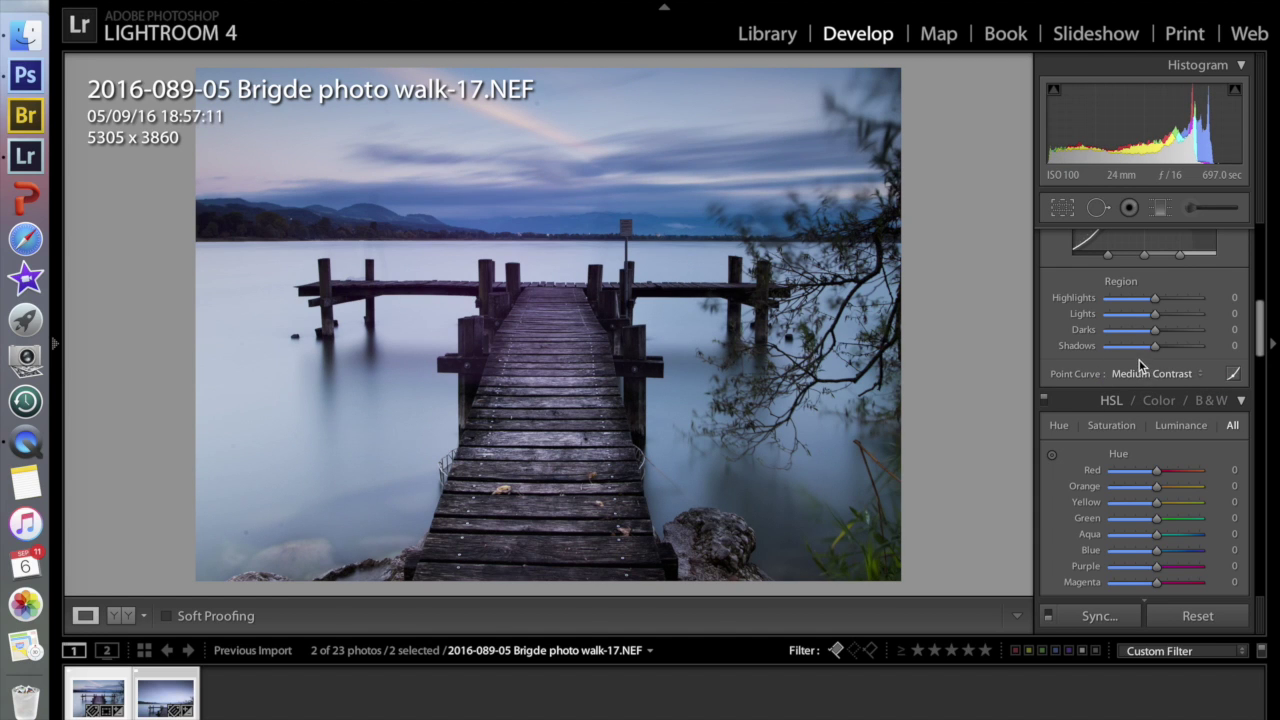
click(1140, 372)
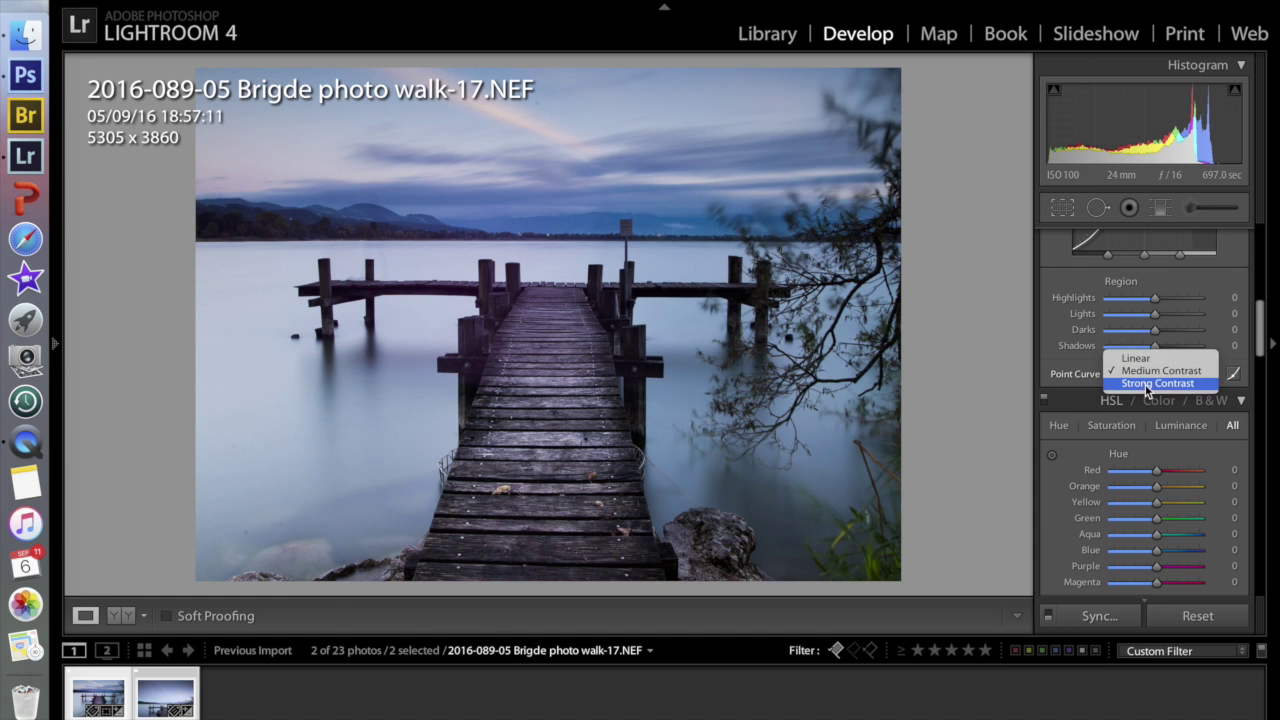
click(1147, 385)
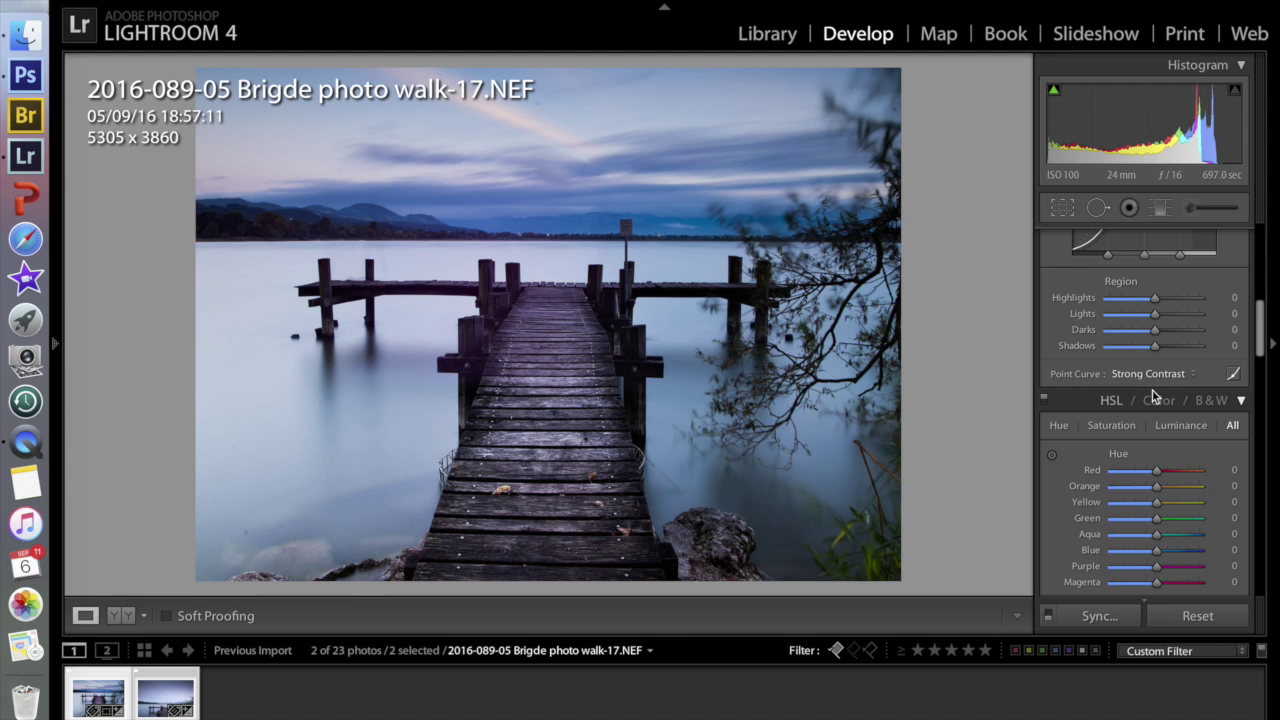
click(1141, 373)
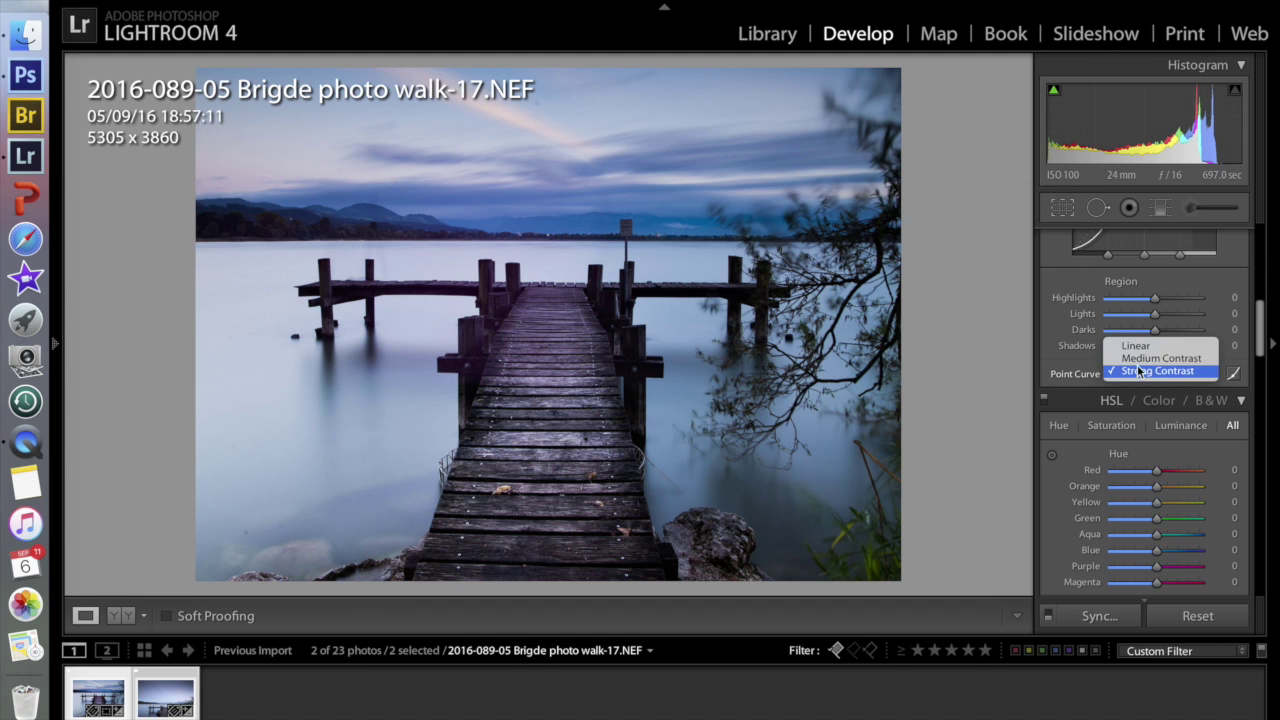
click(1140, 358)
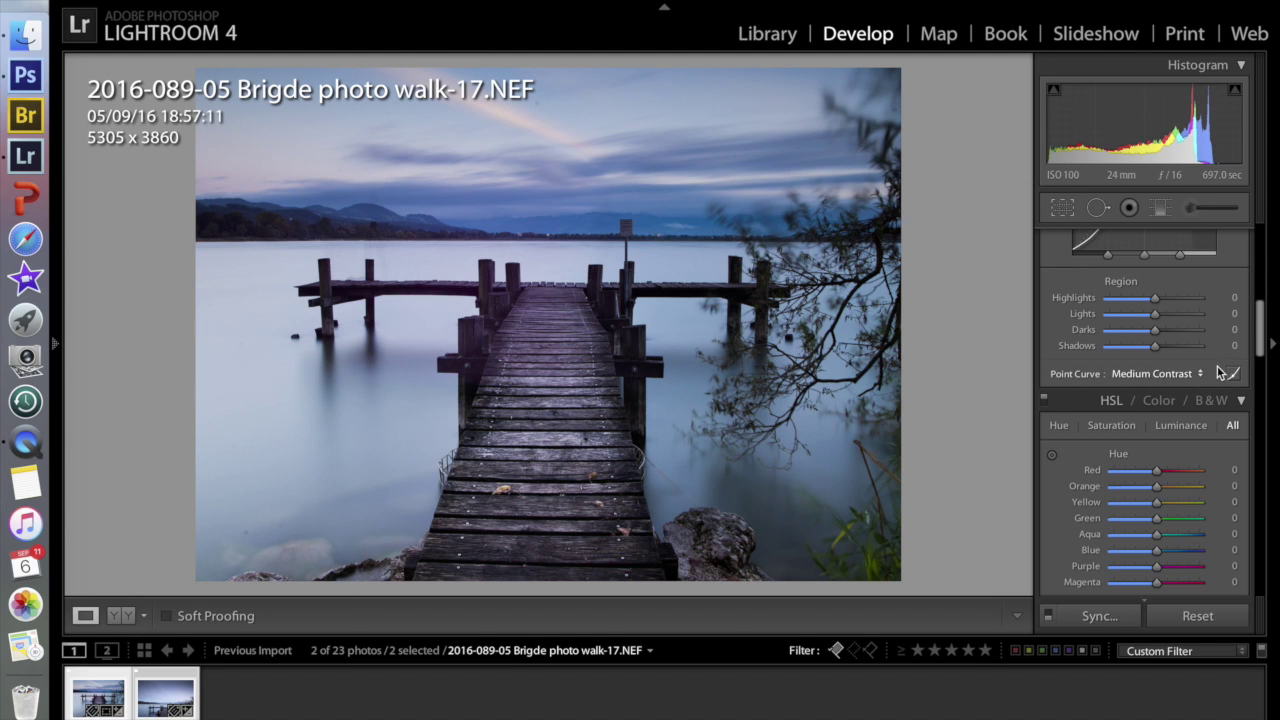
Try stronger Highlights values for the whole jetty photo through the histogram and settle on +21.
drag(1261, 336, 1250, 278)
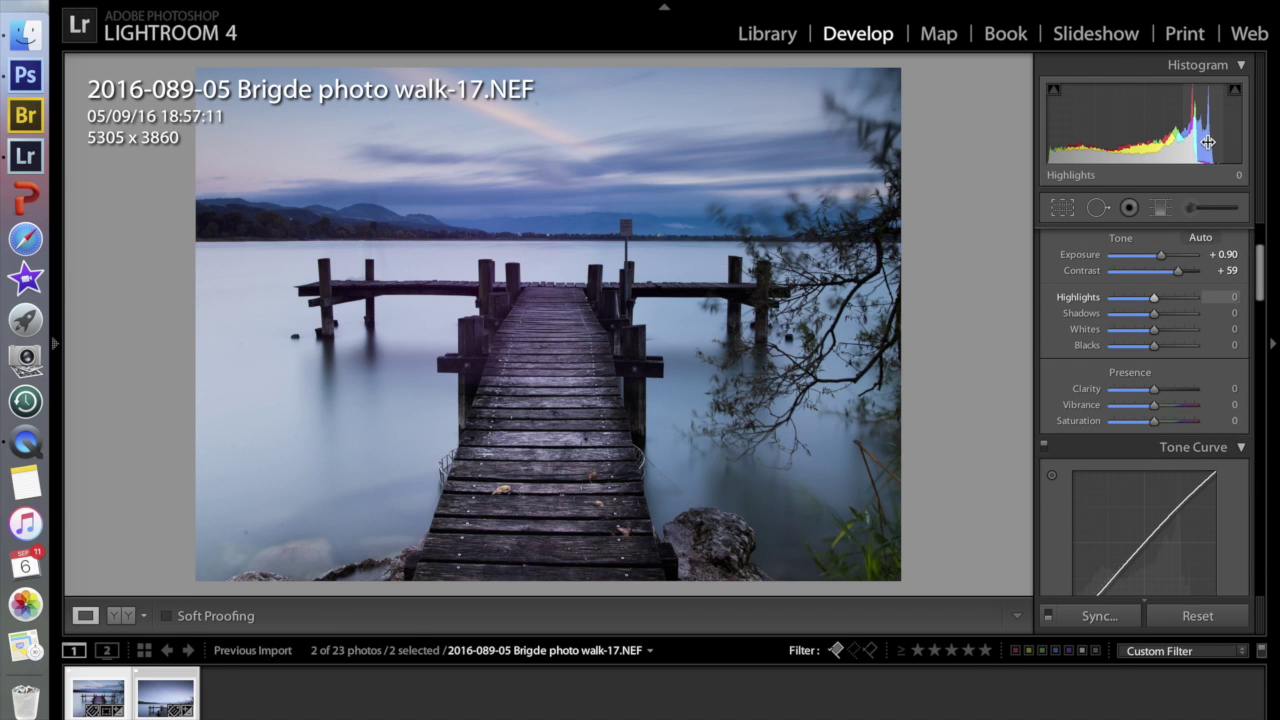
drag(1195, 120, 1215, 120)
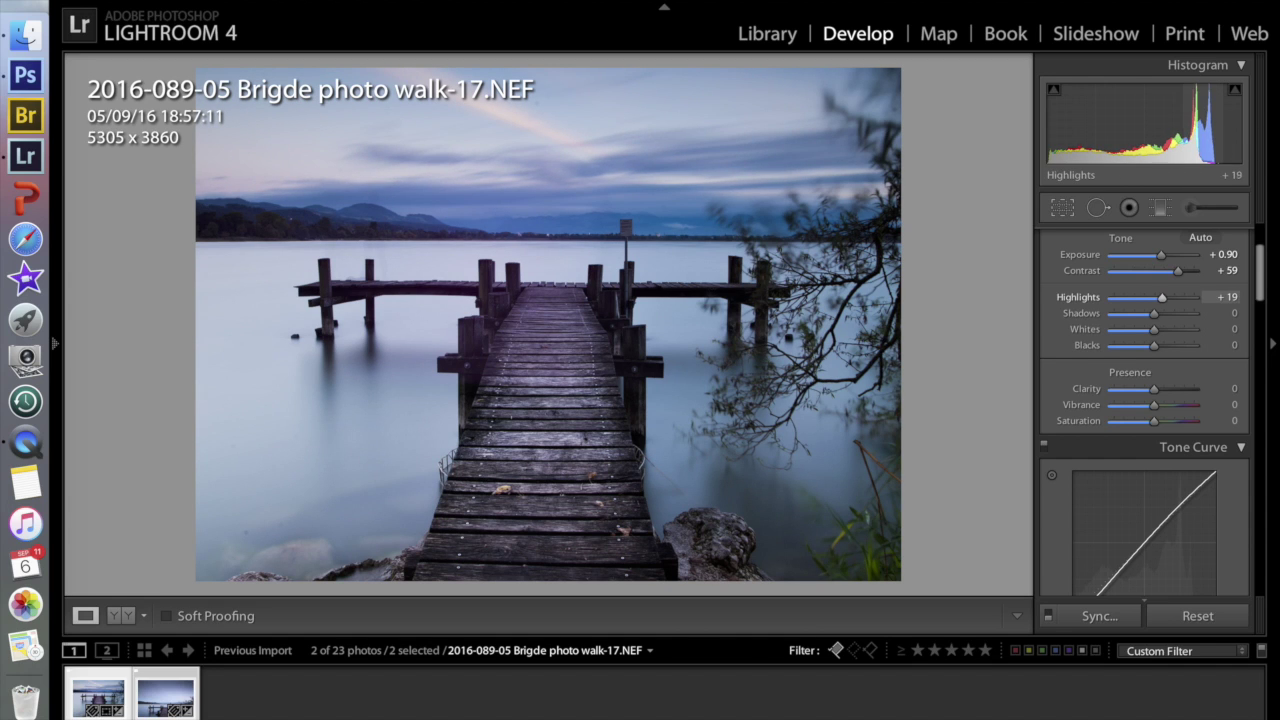
drag(1215, 120, 1235, 120)
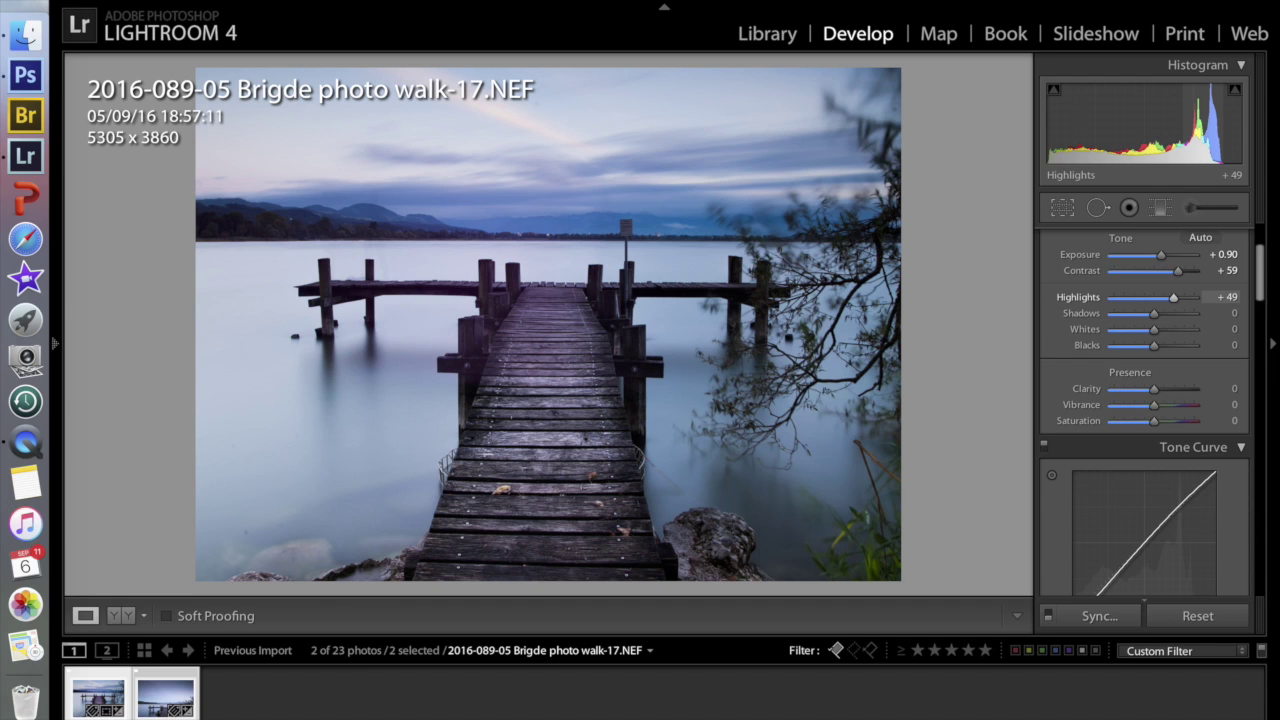
drag(1235, 120, 1215, 121)
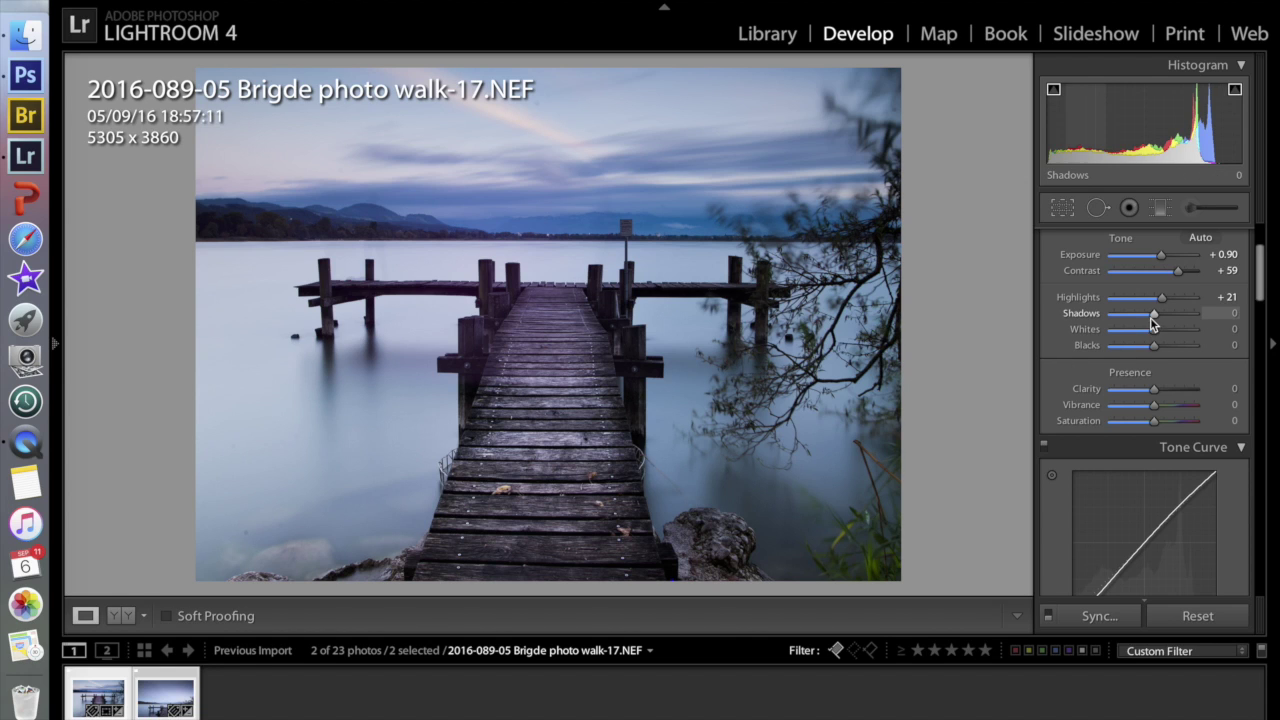
Test darker and lighter tones on the jetty photo and settle on Shadows +14, Whites −70 and Blacks +11.
drag(1155, 318, 1137, 313)
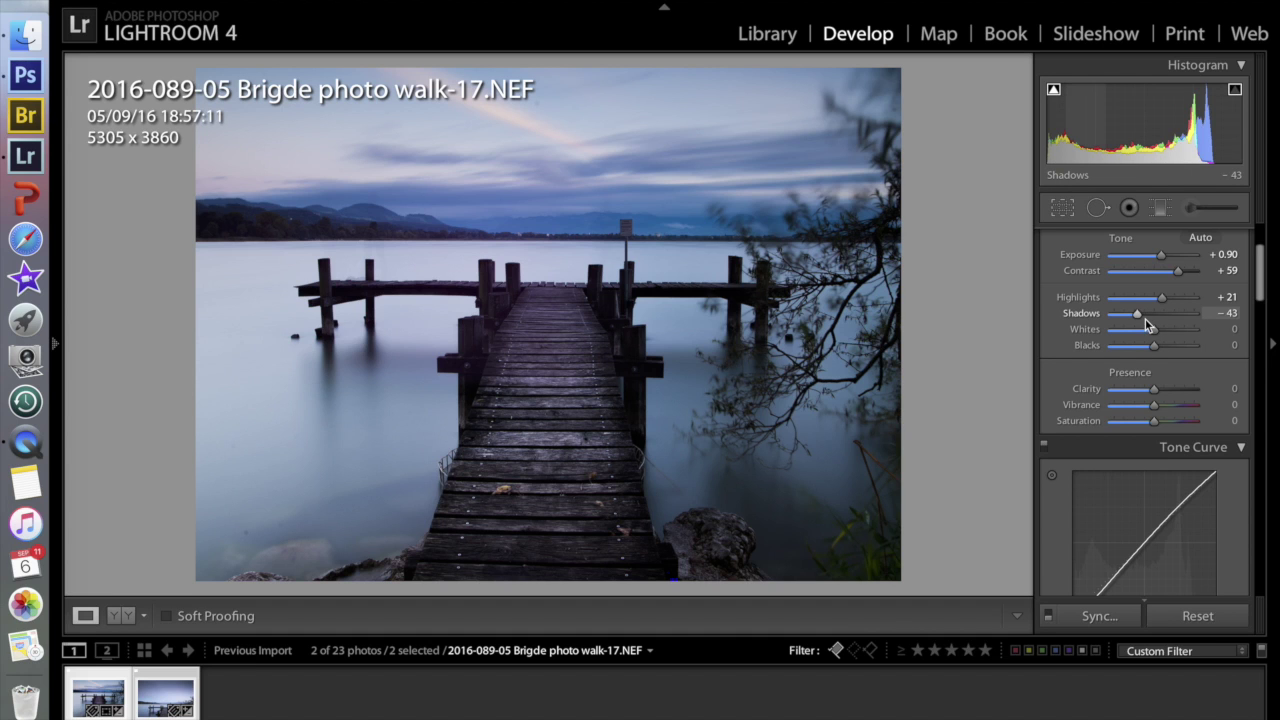
drag(1137, 317, 1110, 313)
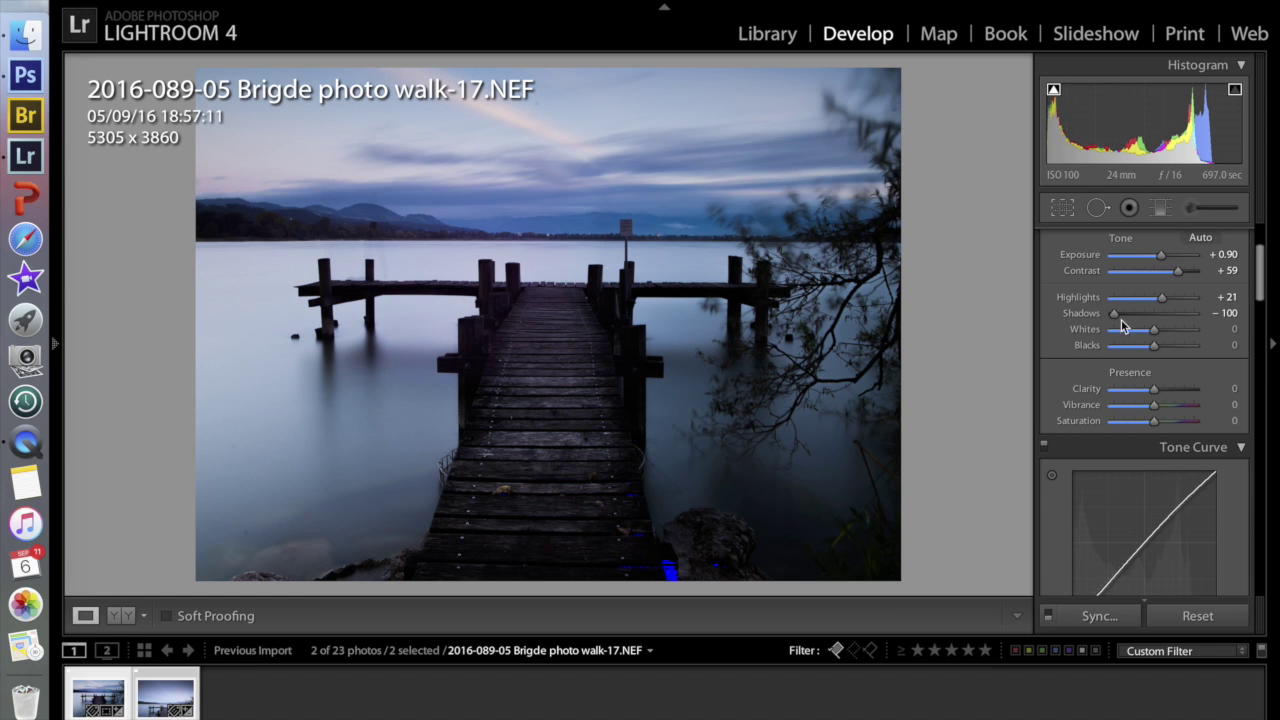
drag(1117, 317, 1158, 320)
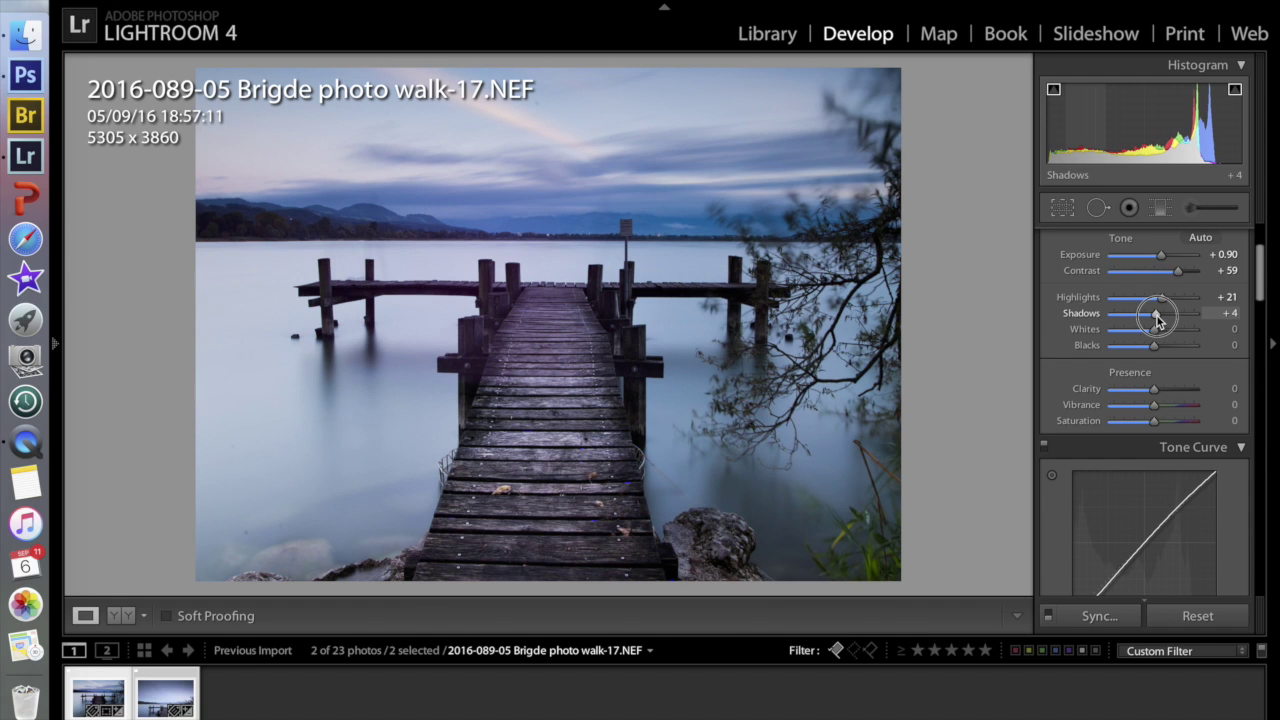
drag(1158, 320, 1161, 346)
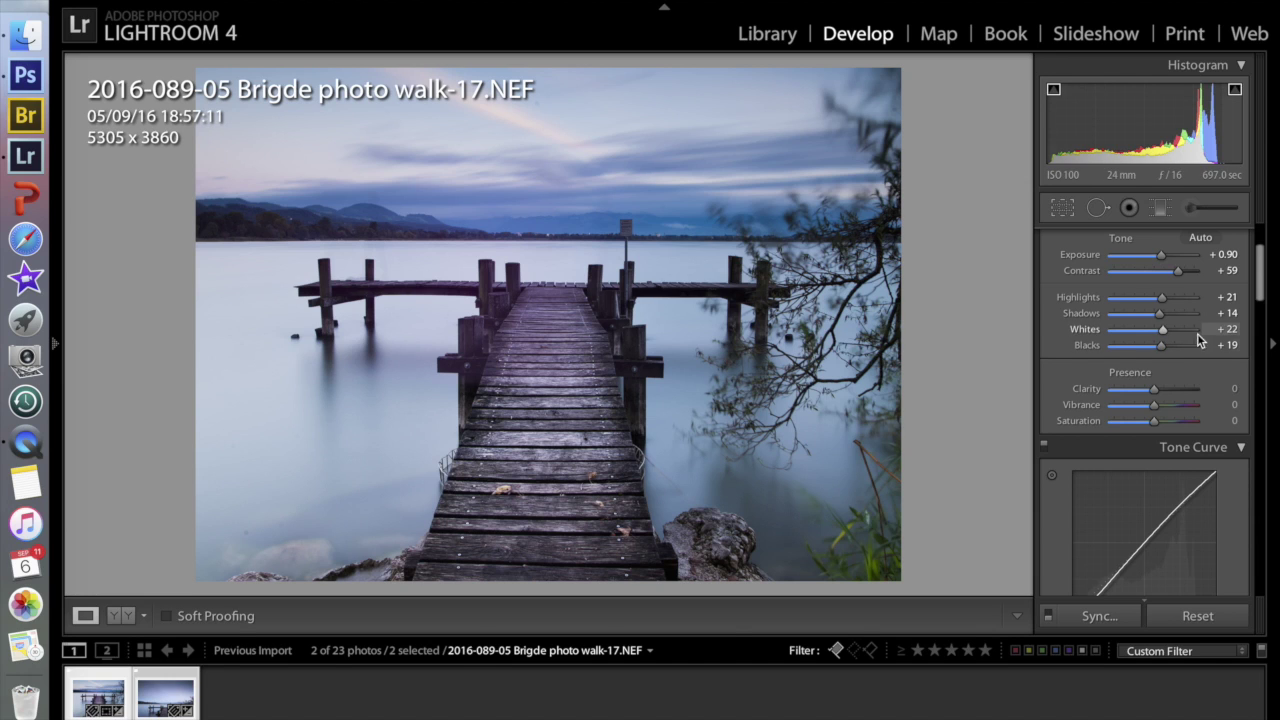
drag(1186, 337, 1125, 336)
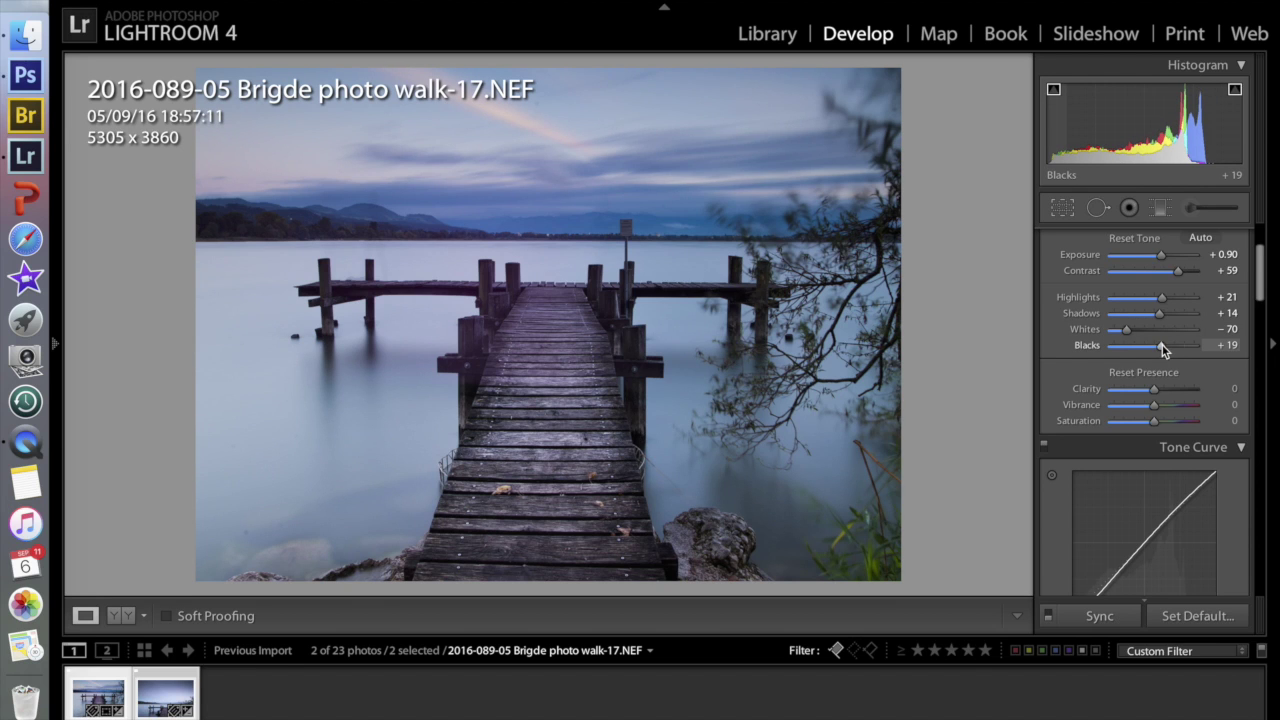
alt+click(1163, 347)
drag(1163, 347, 1158, 346)
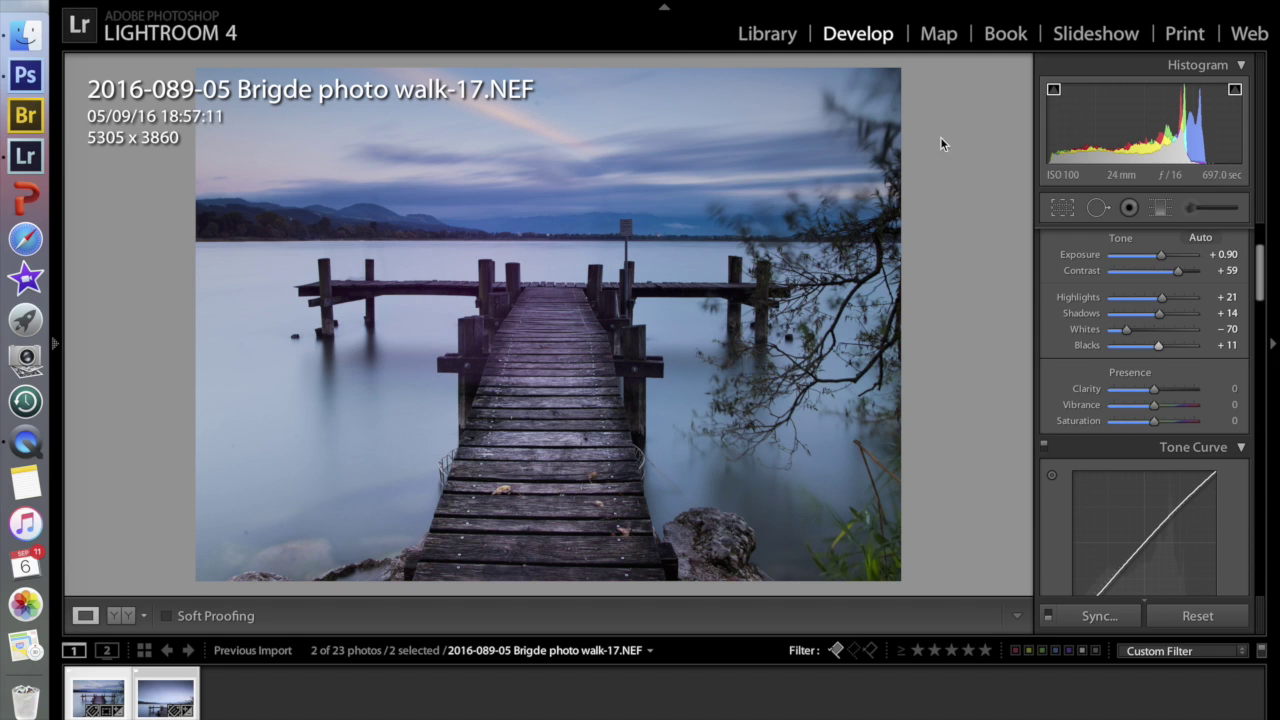
Try high and negative Clarity on the photo, then settle on Clarity +79, Vibrance −31 and Saturation −35.
drag(1154, 389, 1184, 390)
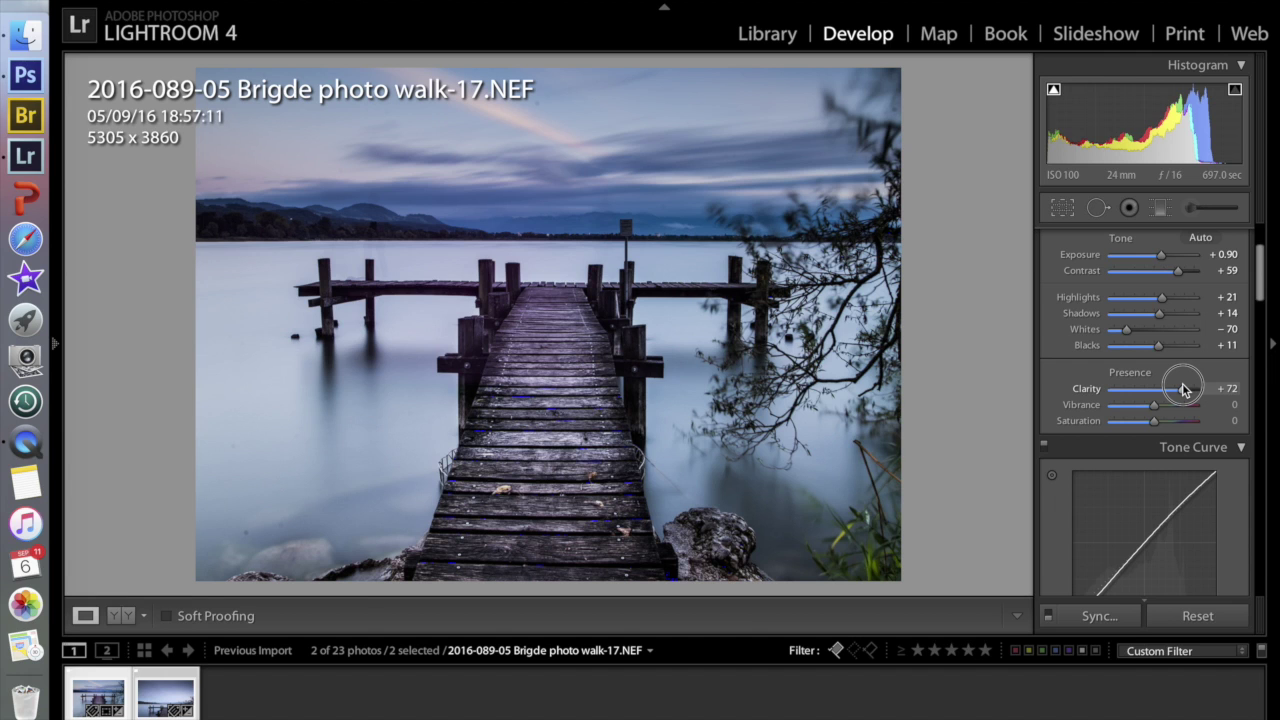
drag(1184, 390, 1150, 392)
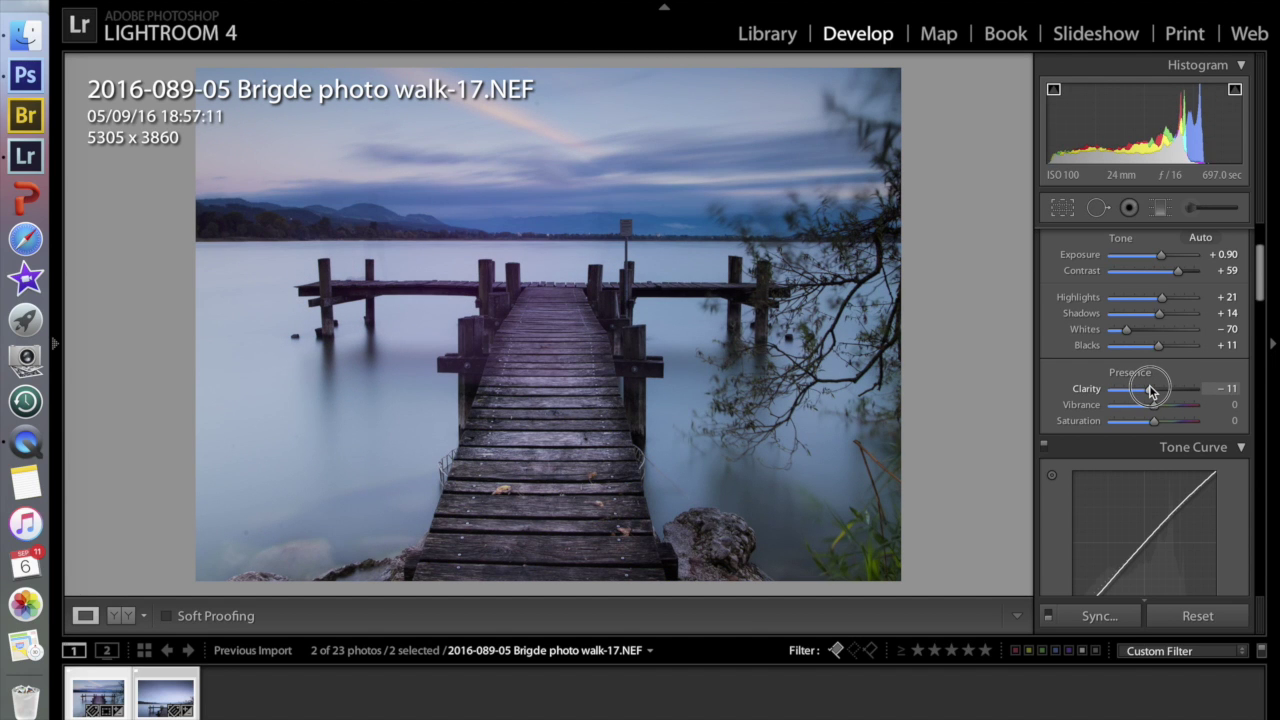
drag(1151, 391, 1139, 421)
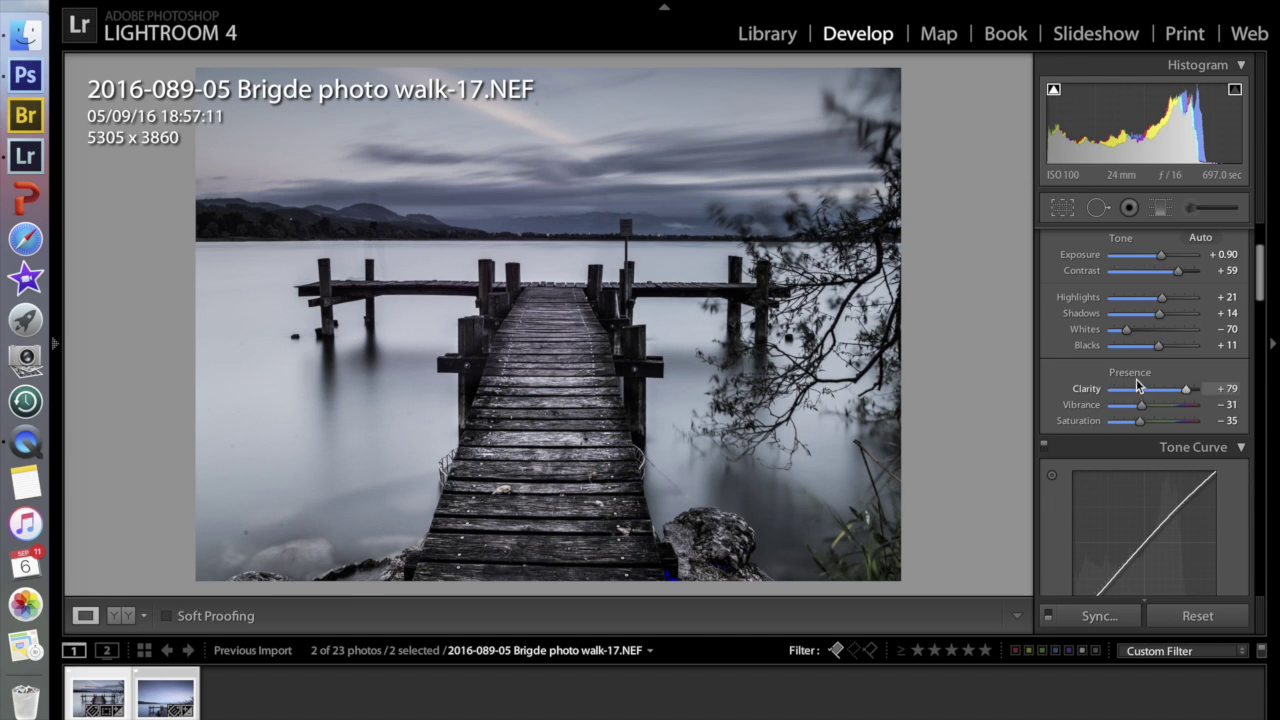
Try the Black & White treatment on the jetty photo and return it to Color.
drag(1263, 290, 1261, 233)
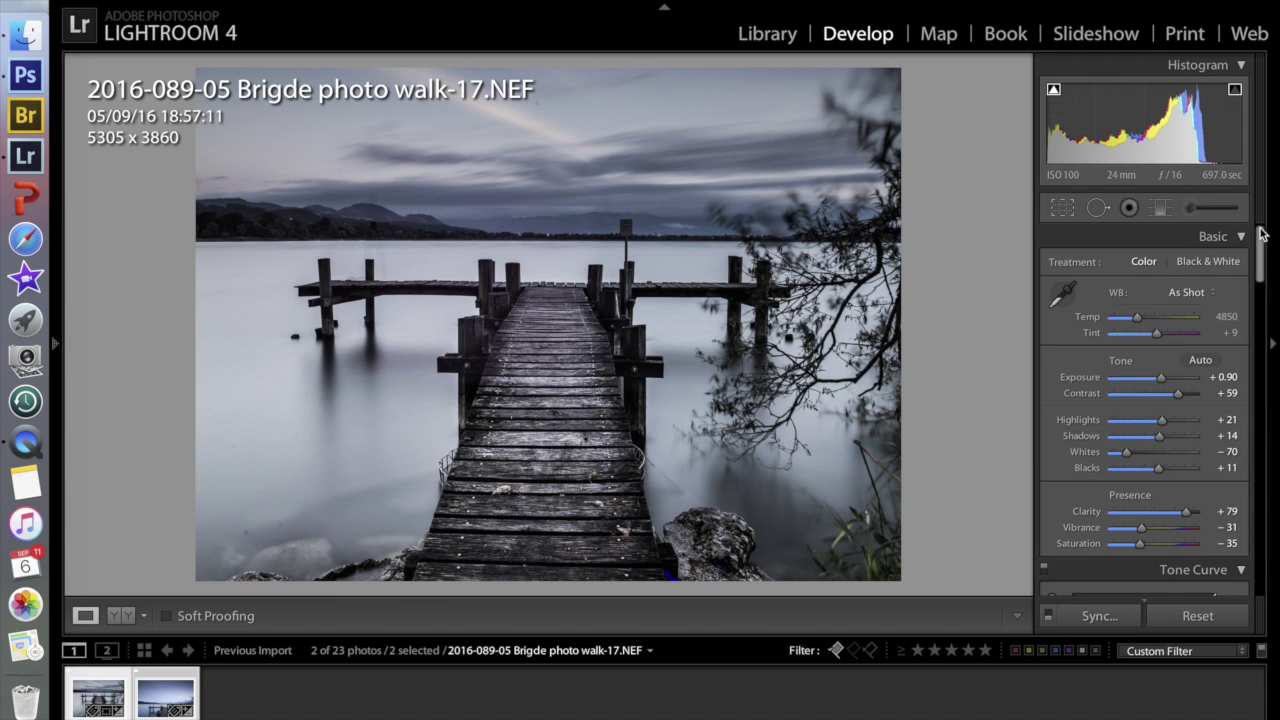
click(1200, 261)
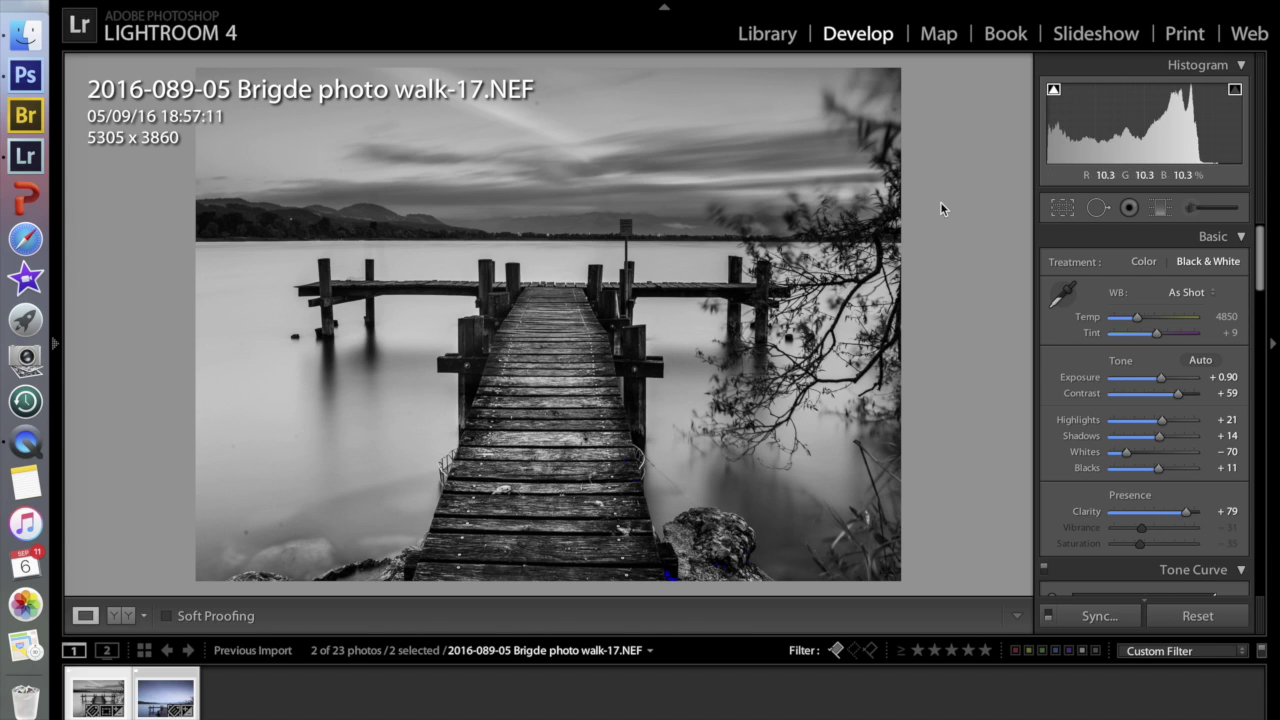
click(1145, 263)
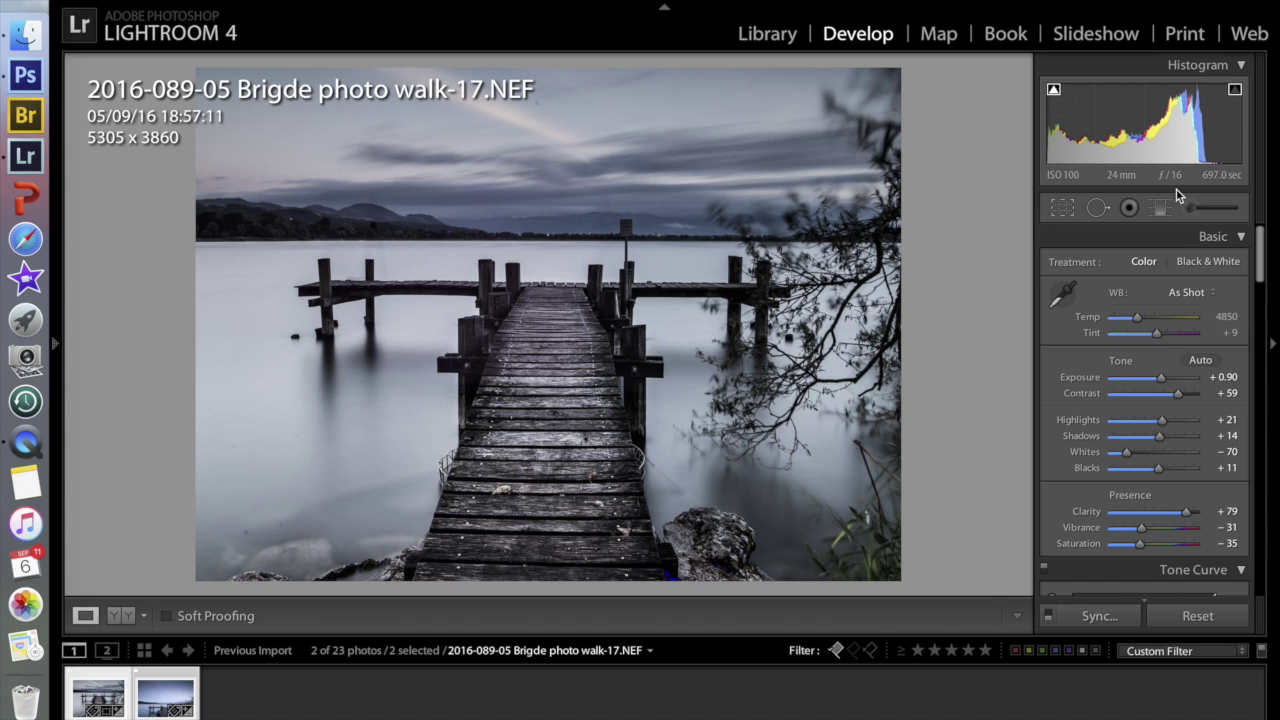
Paint a new adjustment brush mask along the distant hills above the waterline, showing the mask overlay while painting and hiding it when done.
click(1213, 207)
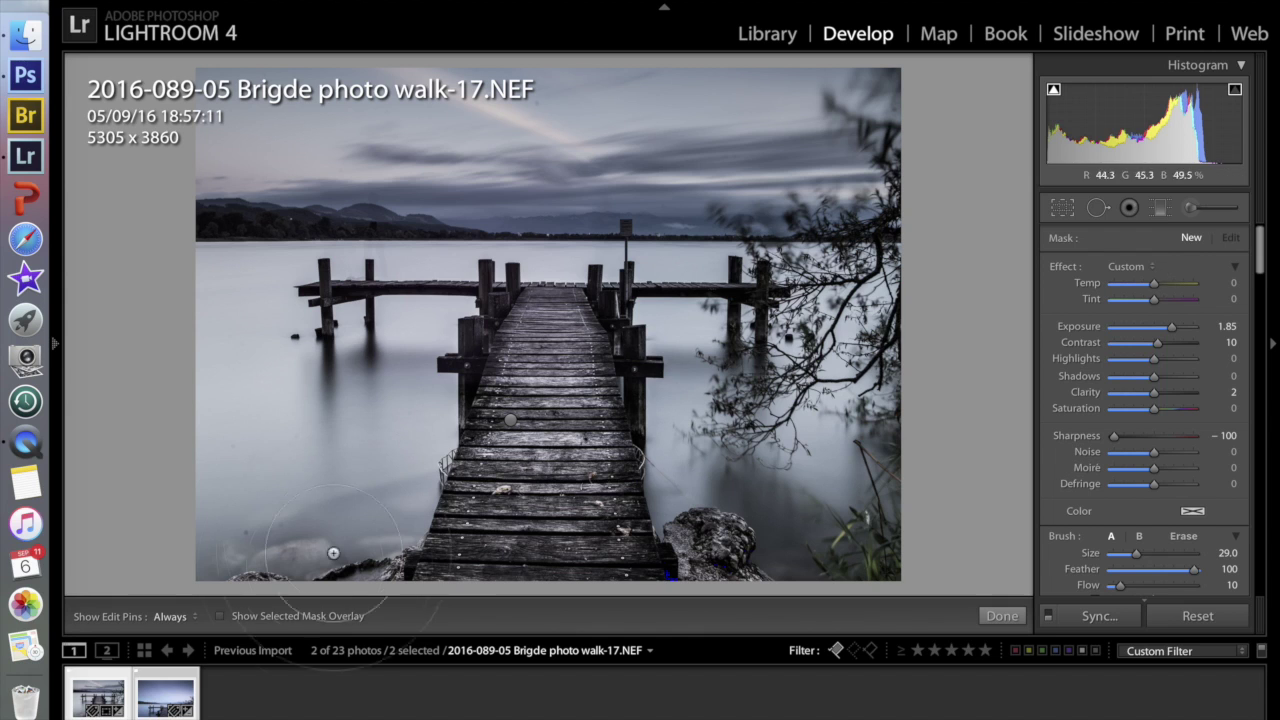
click(223, 616)
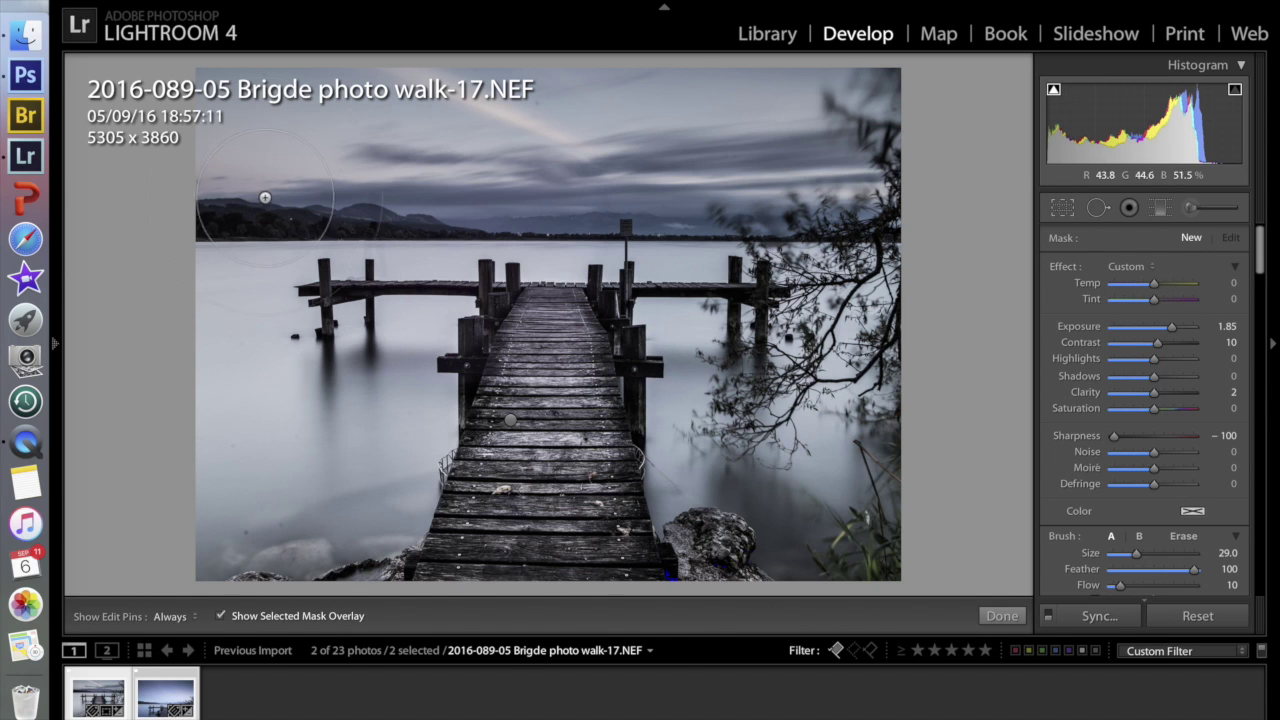
drag(209, 217, 500, 219)
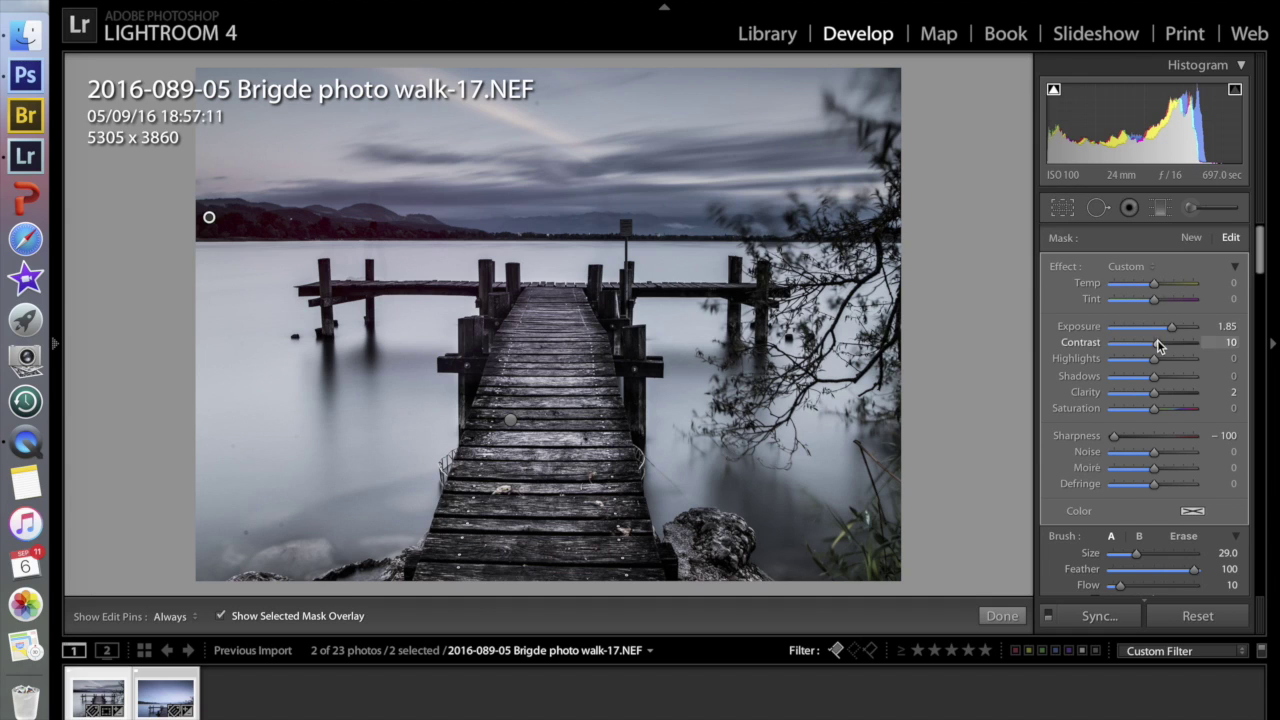
click(222, 616)
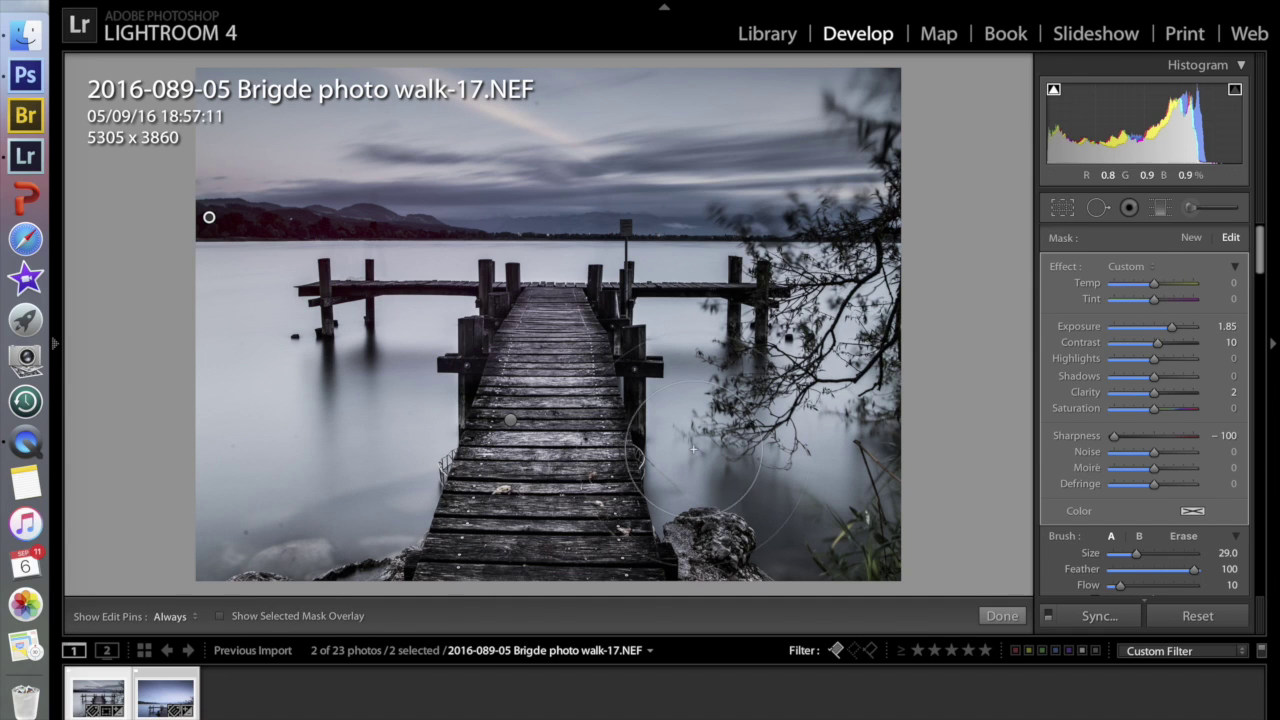
Set the hills brush mask to Exposure 4.00, Contrast 100 and Clarity −100, and reduce the brush size to 6.0.
drag(1177, 332, 1212, 331)
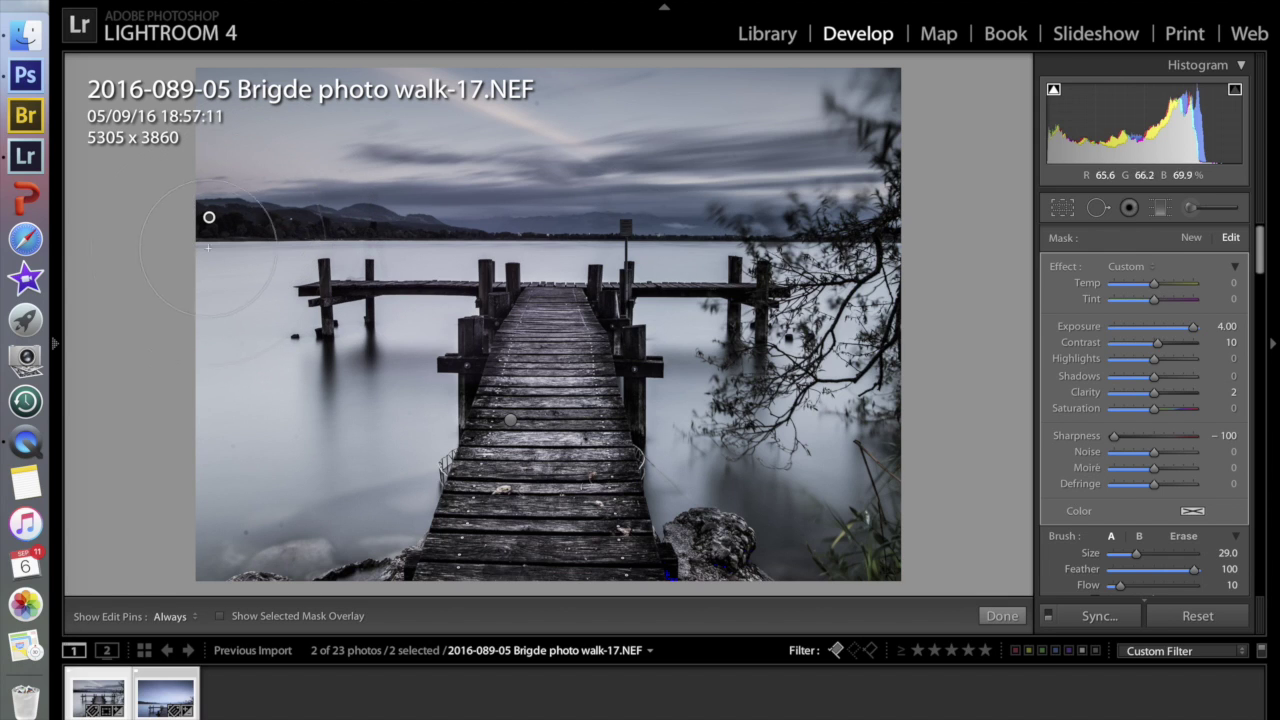
scroll(255, 225, down, 10)
key(h)
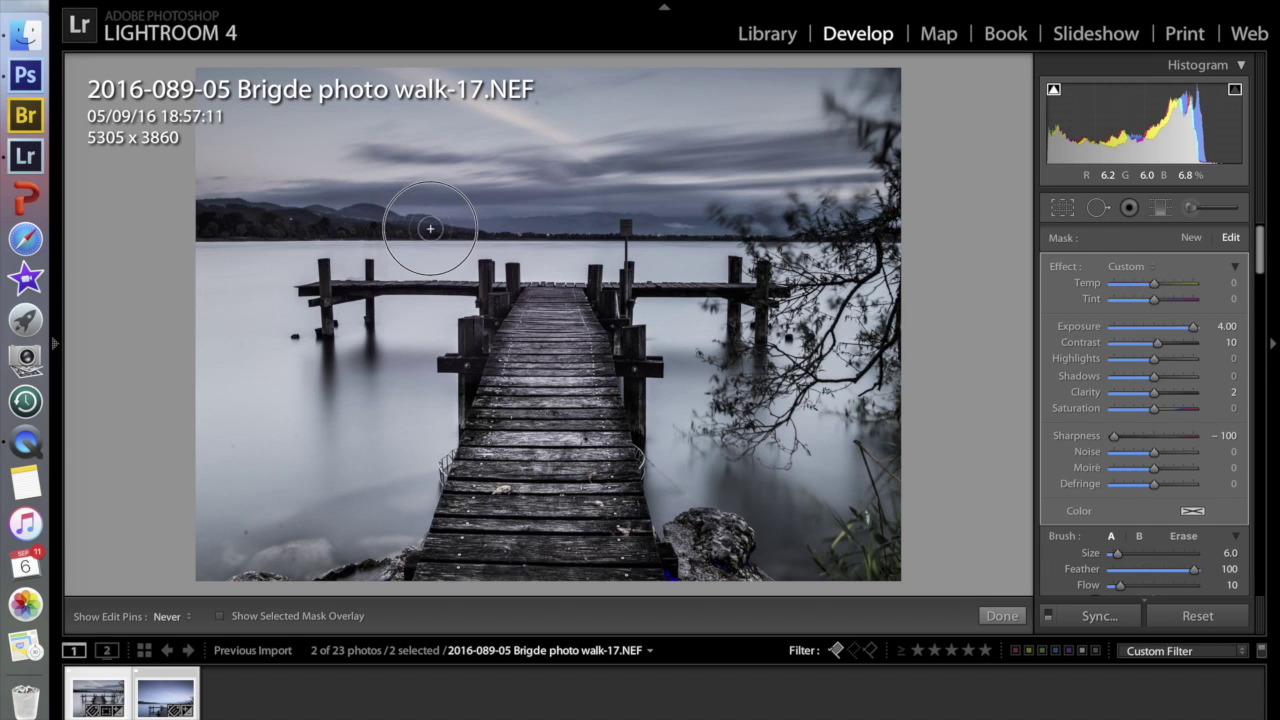
key(h)
mouse_move(1193, 327)
mouse_down()
mouse_move(1143, 327)
mouse_move(1193, 327)
mouse_up()
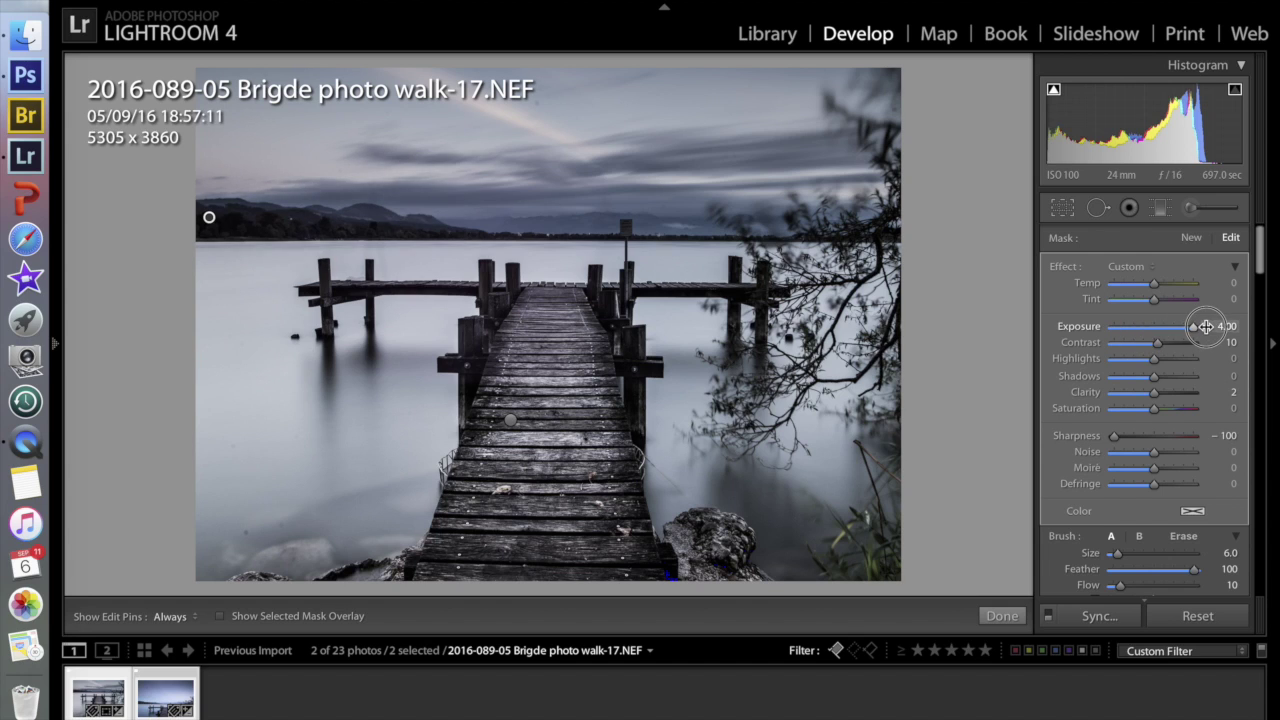
drag(1160, 344, 1212, 341)
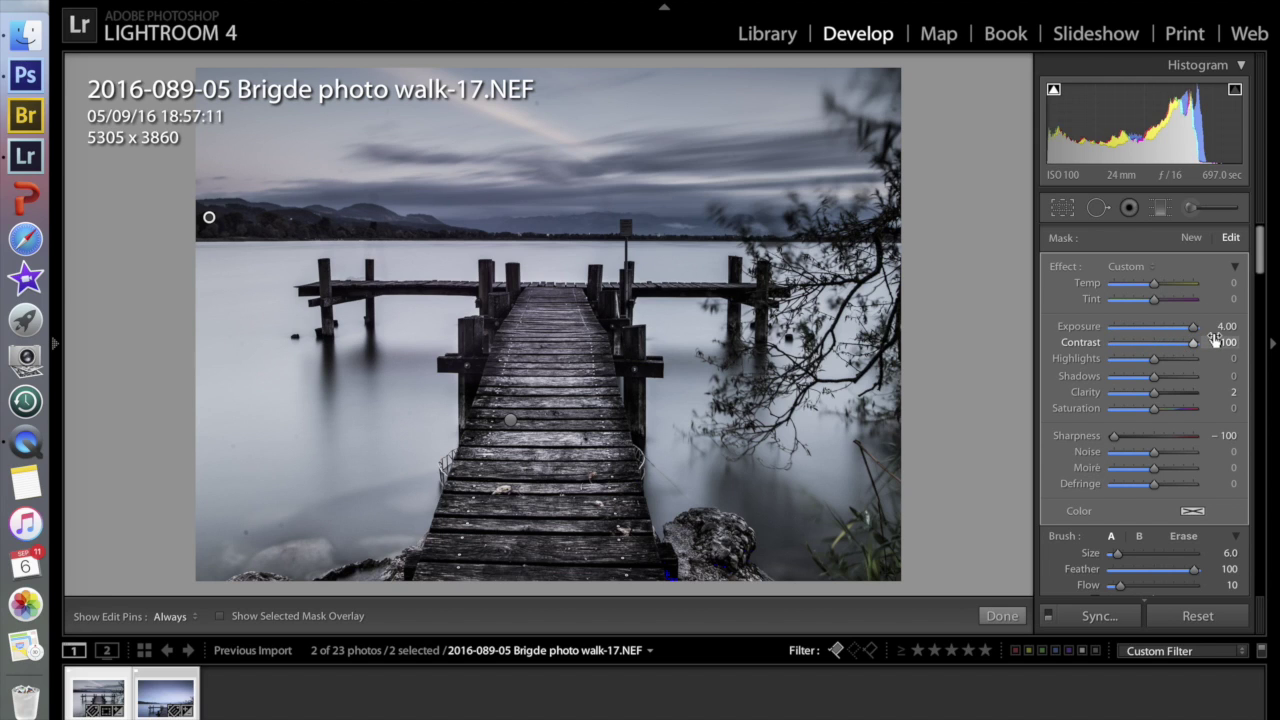
drag(1156, 399, 1090, 392)
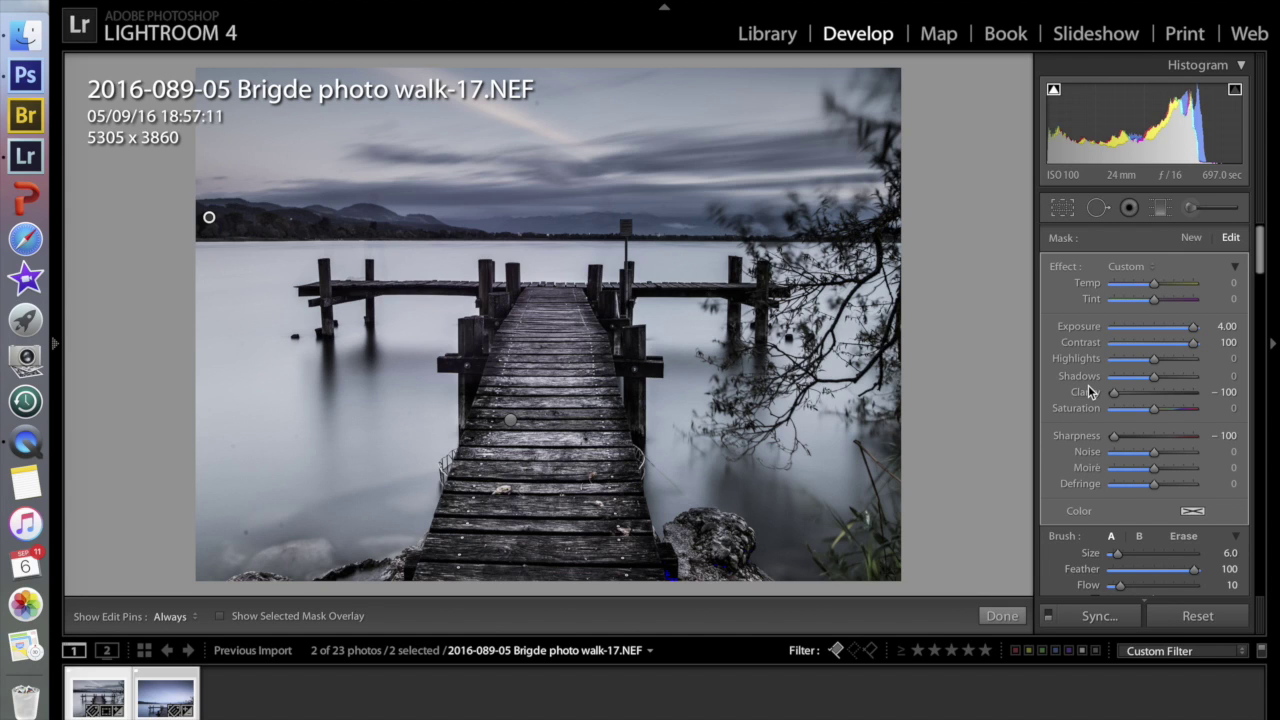
Return to the Library grid and select both flagged jetty photos, walk-17 and walk-18.
key(Right)
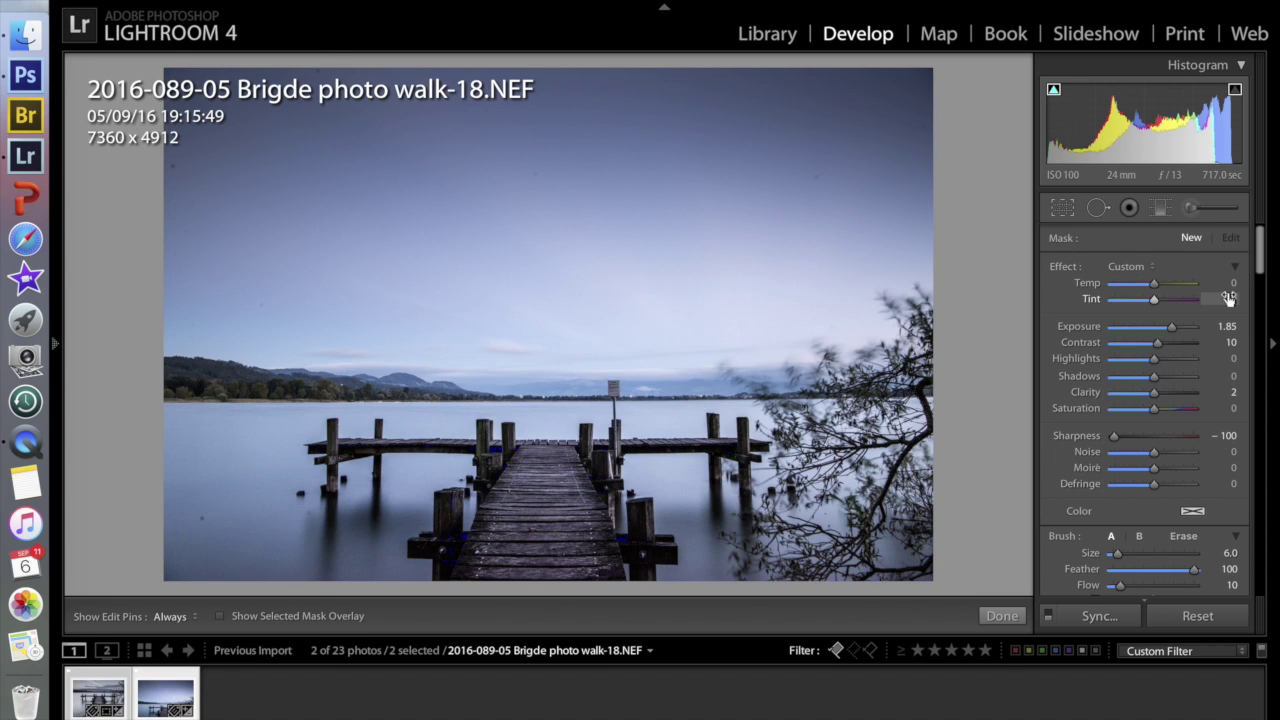
key(F7)
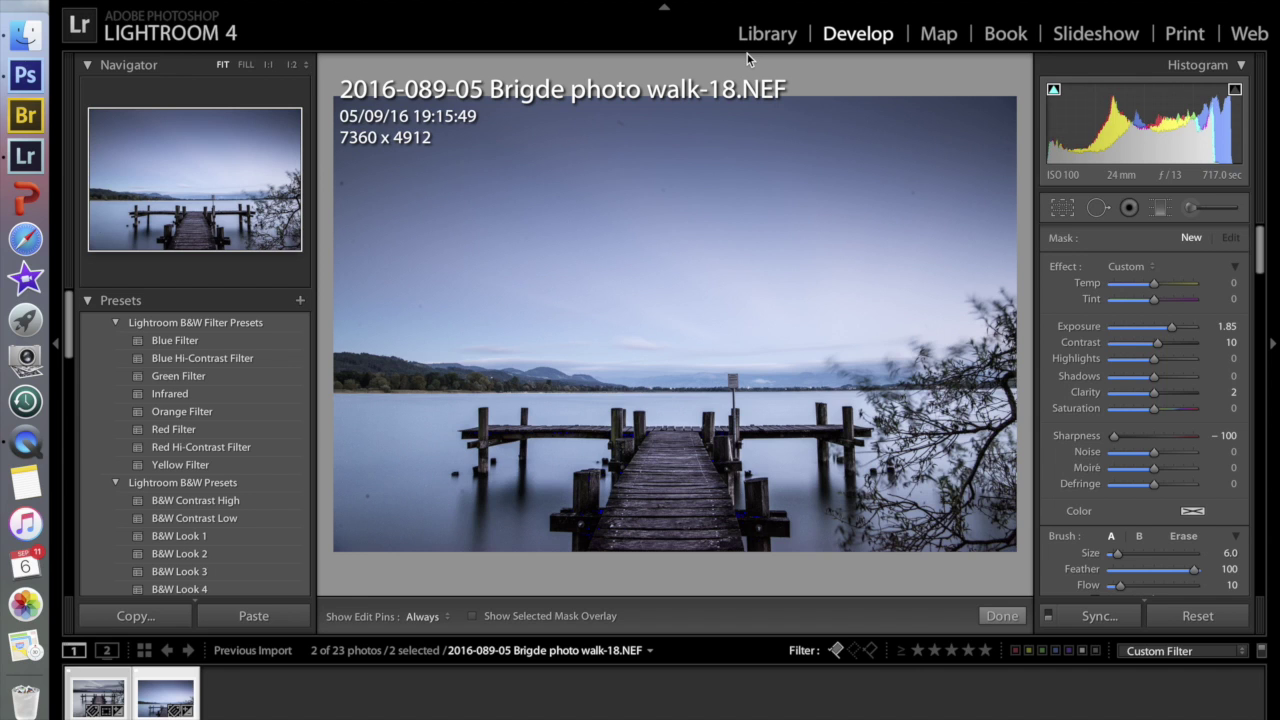
key(g)
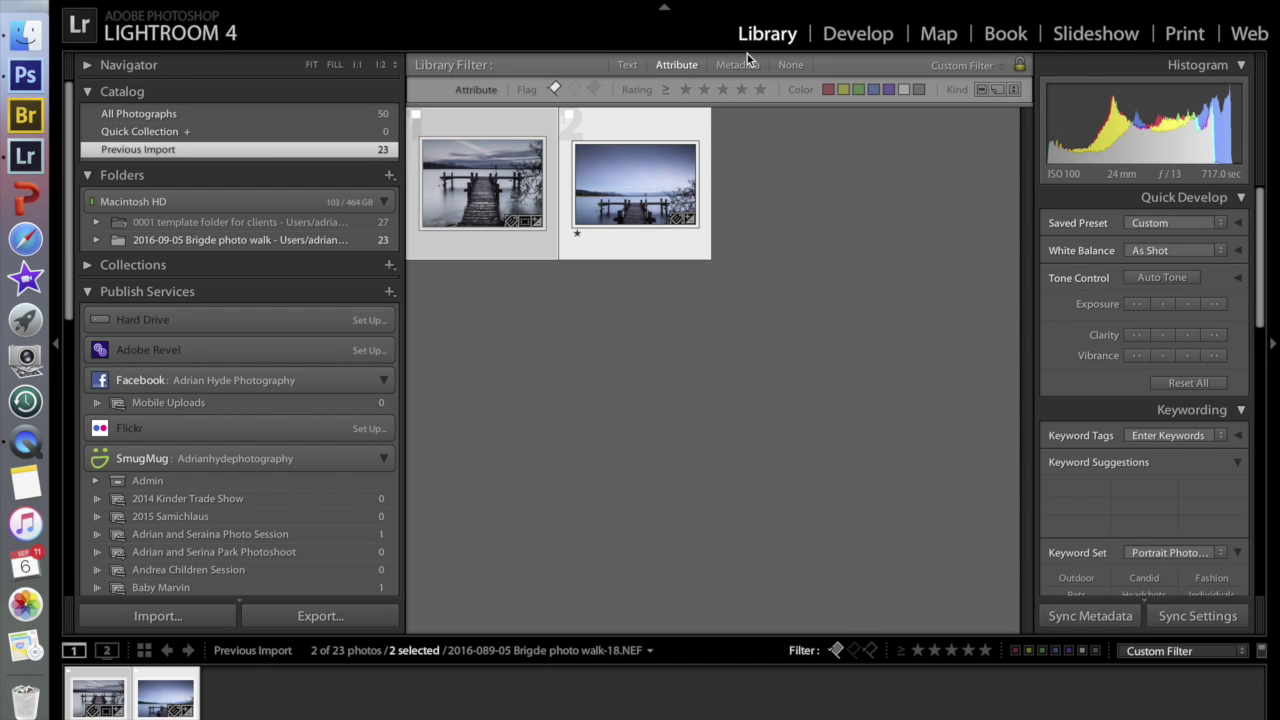
click(490, 296)
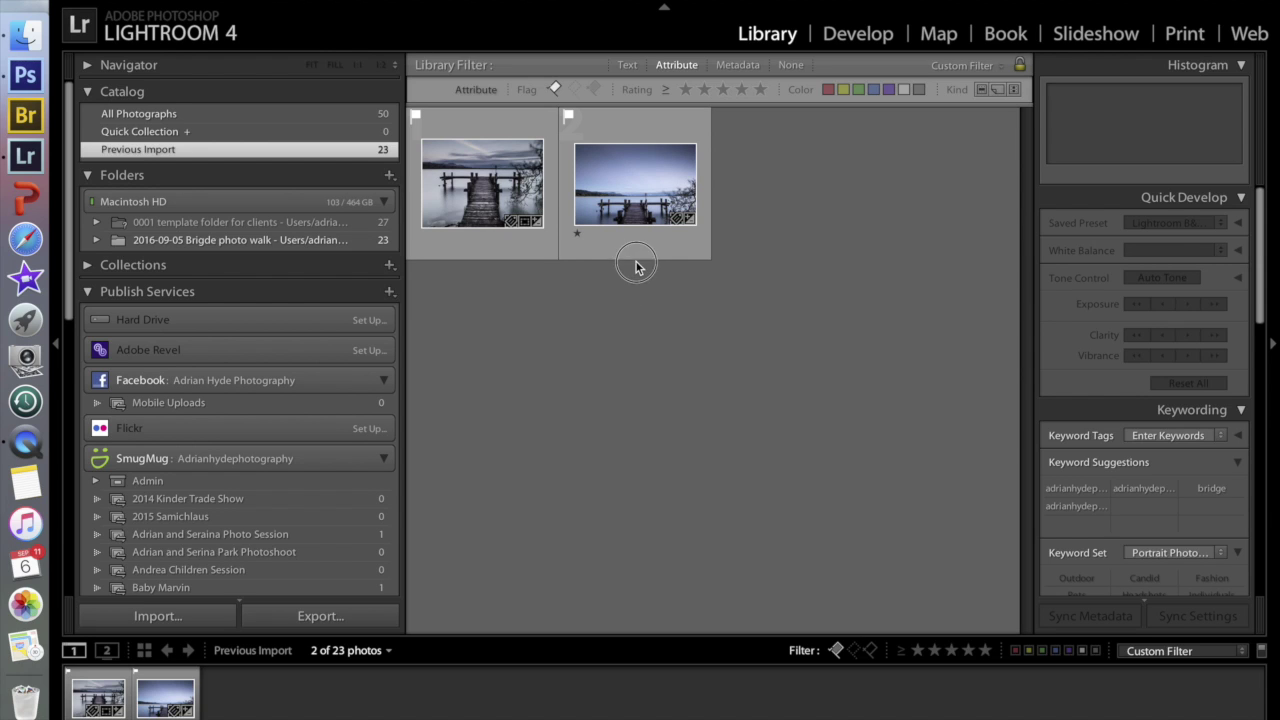
click(500, 252)
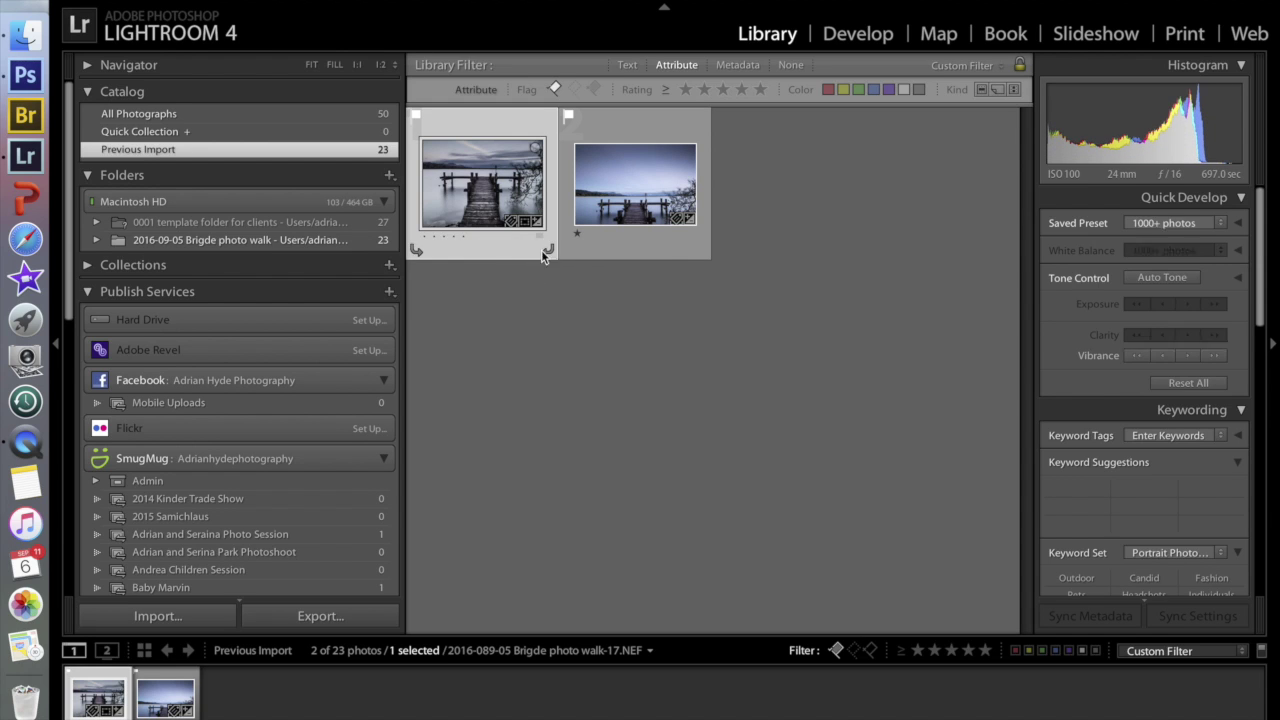
shift+click(596, 255)
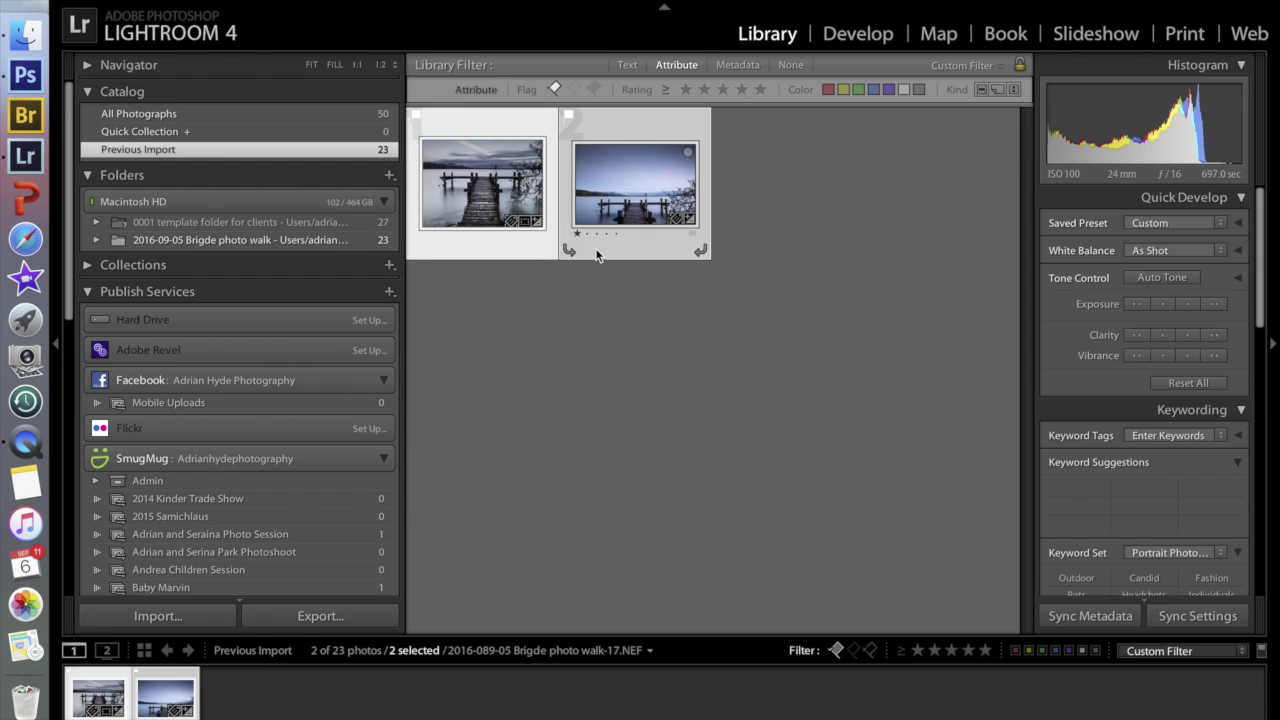
Start an export of the two selected photos and name the export subfolder 2016-089-05 Brigde photo walk.
click(303, 617)
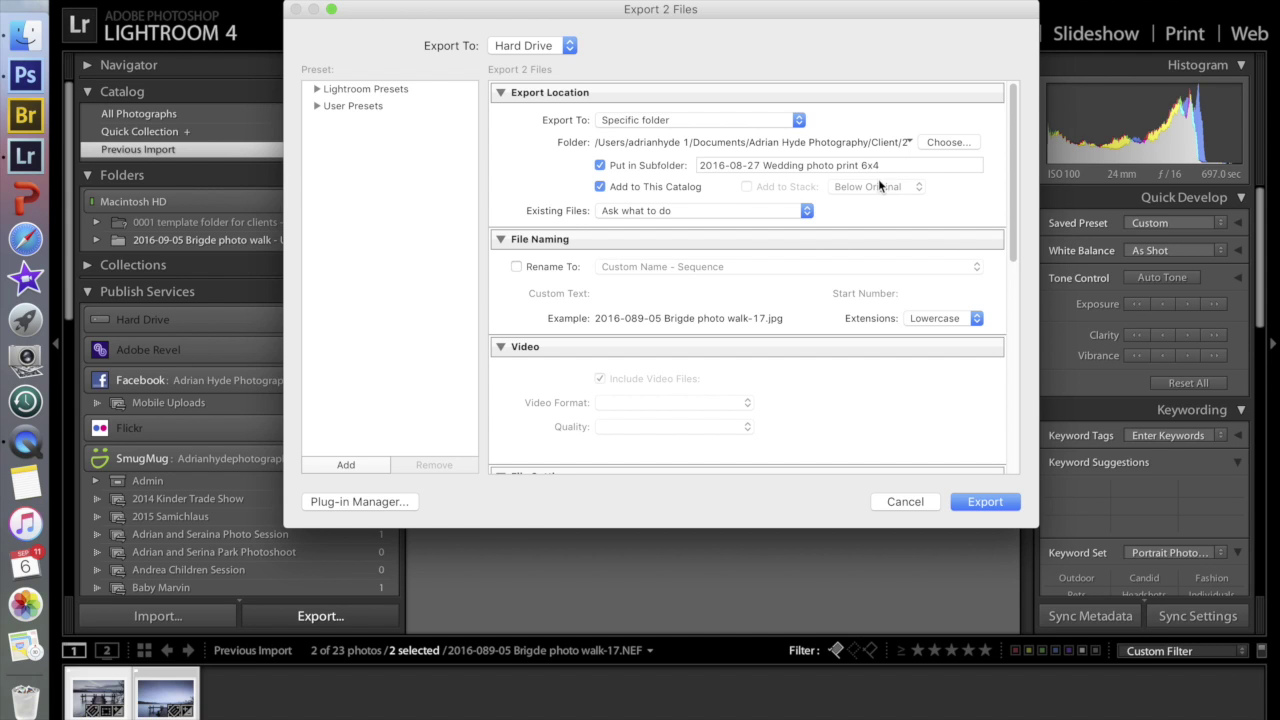
triple_click(806, 162)
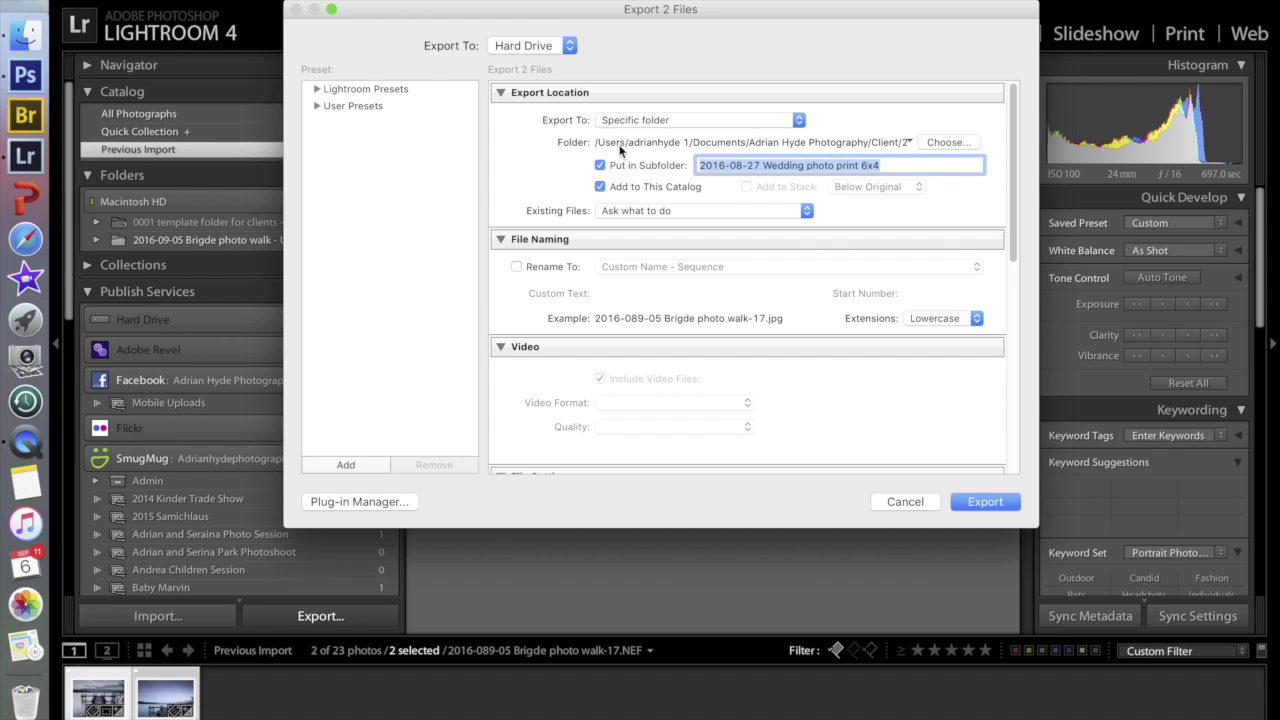
text(2016-089-05 Brigde photo walk)
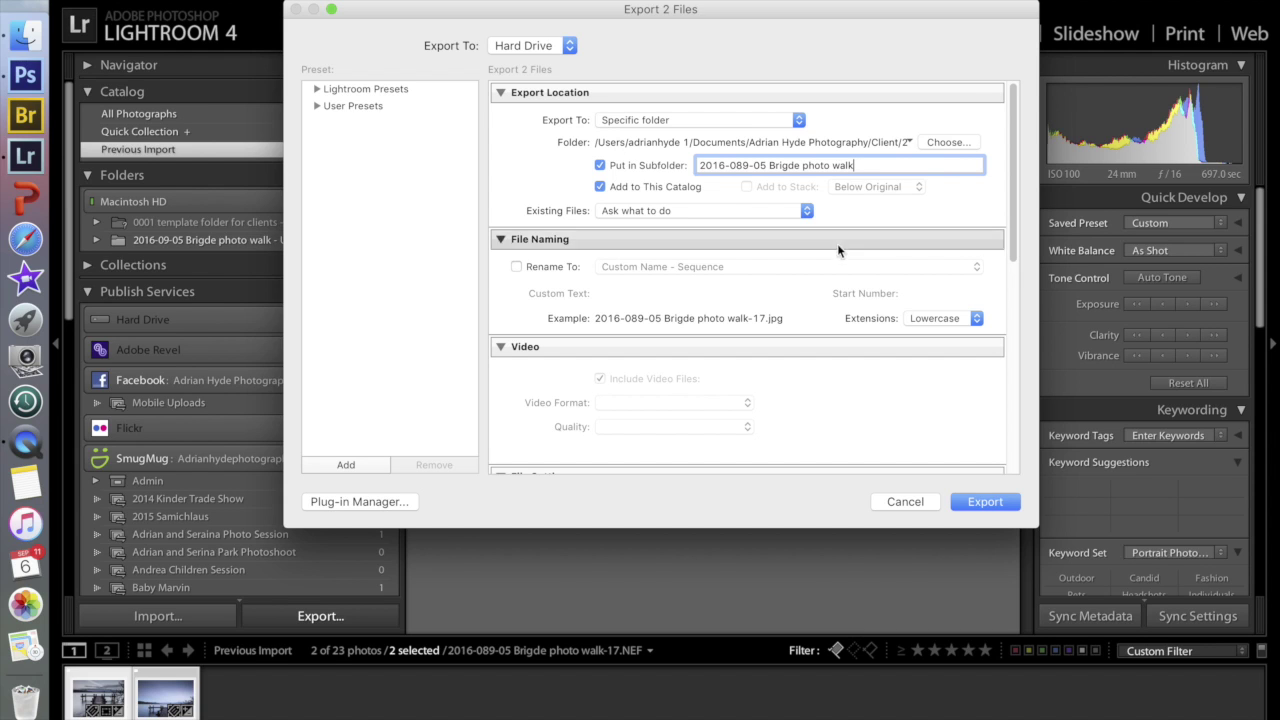
Set the export destination to the 2-jpeg proof folder inside the bridge photo walk's client folder in Documents.
click(935, 143)
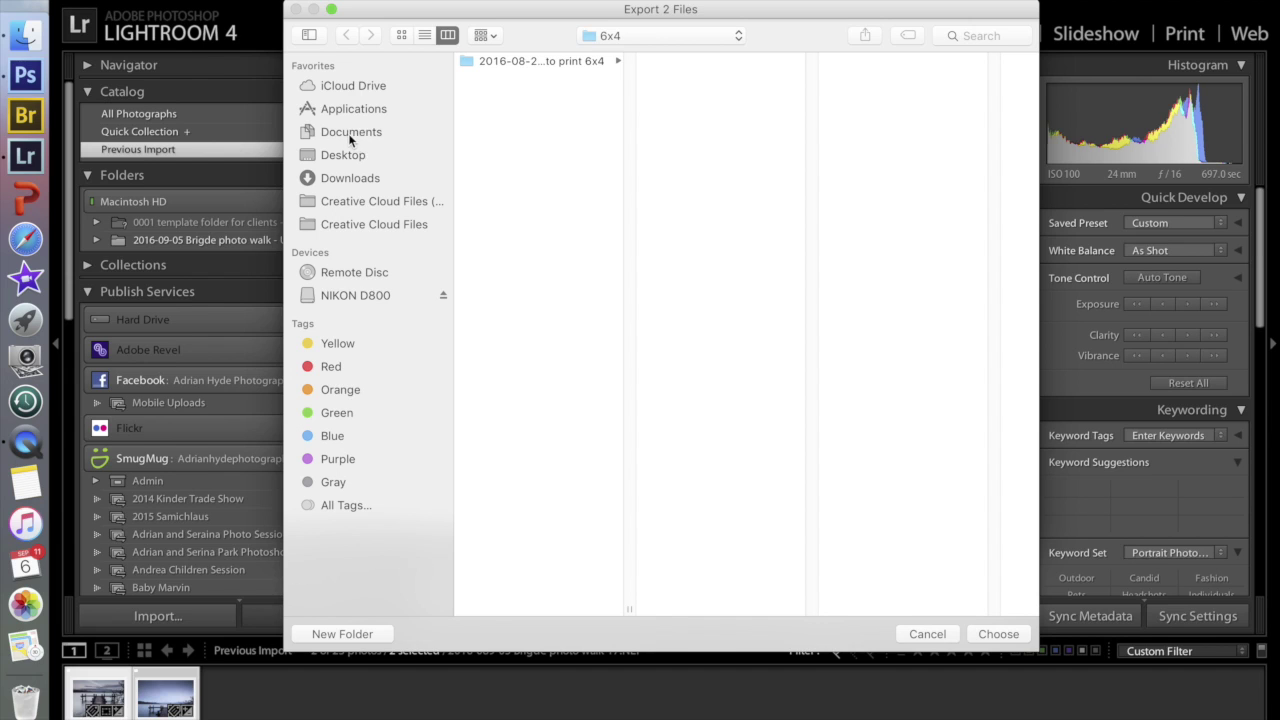
click(348, 134)
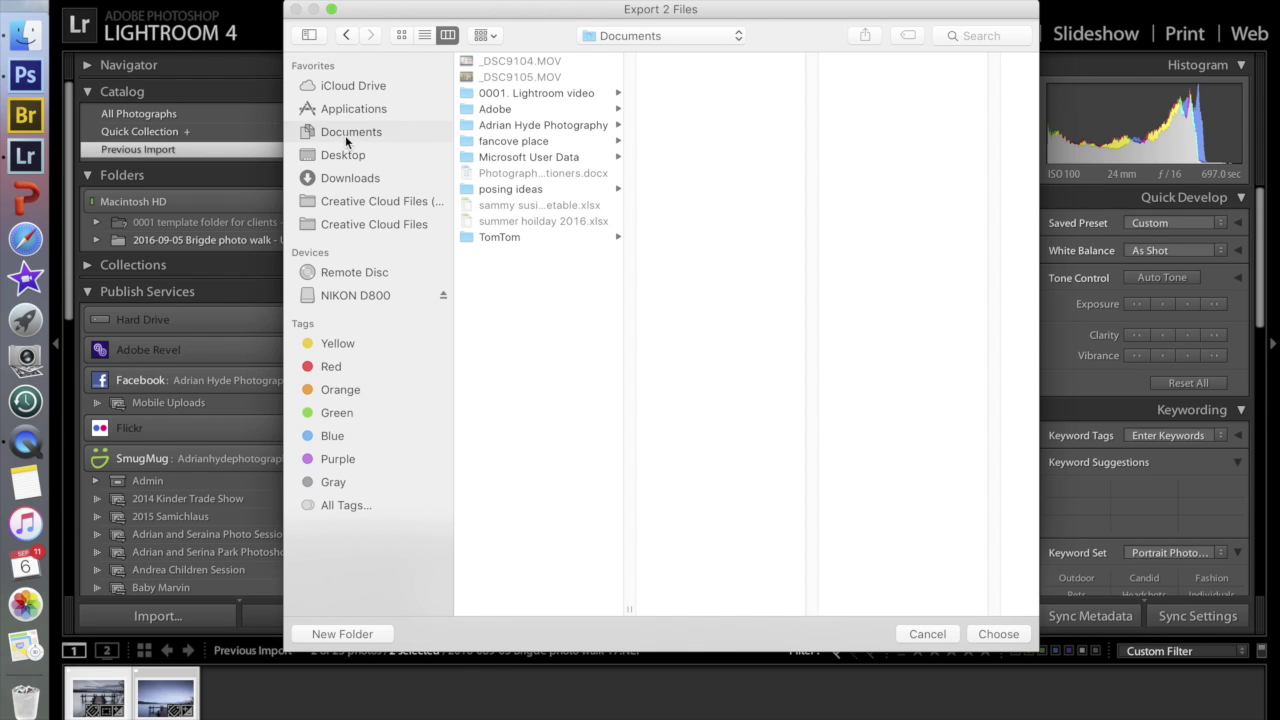
click(526, 124)
click(687, 79)
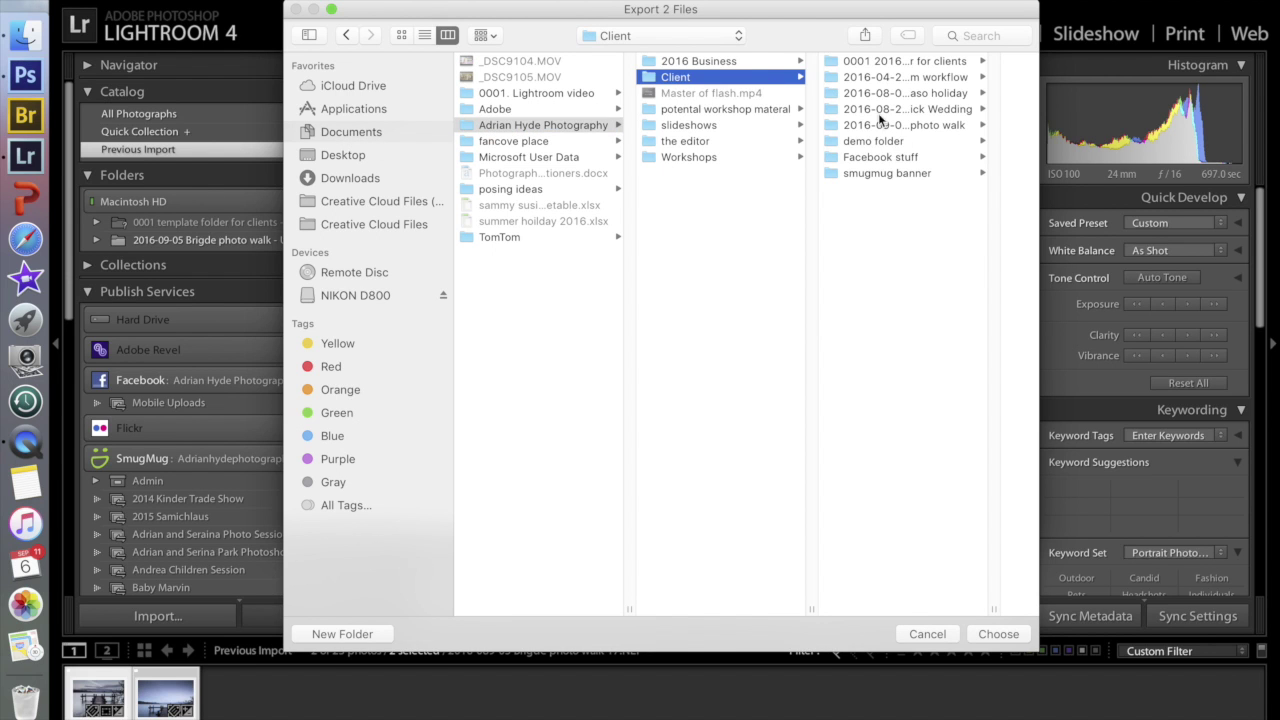
click(873, 125)
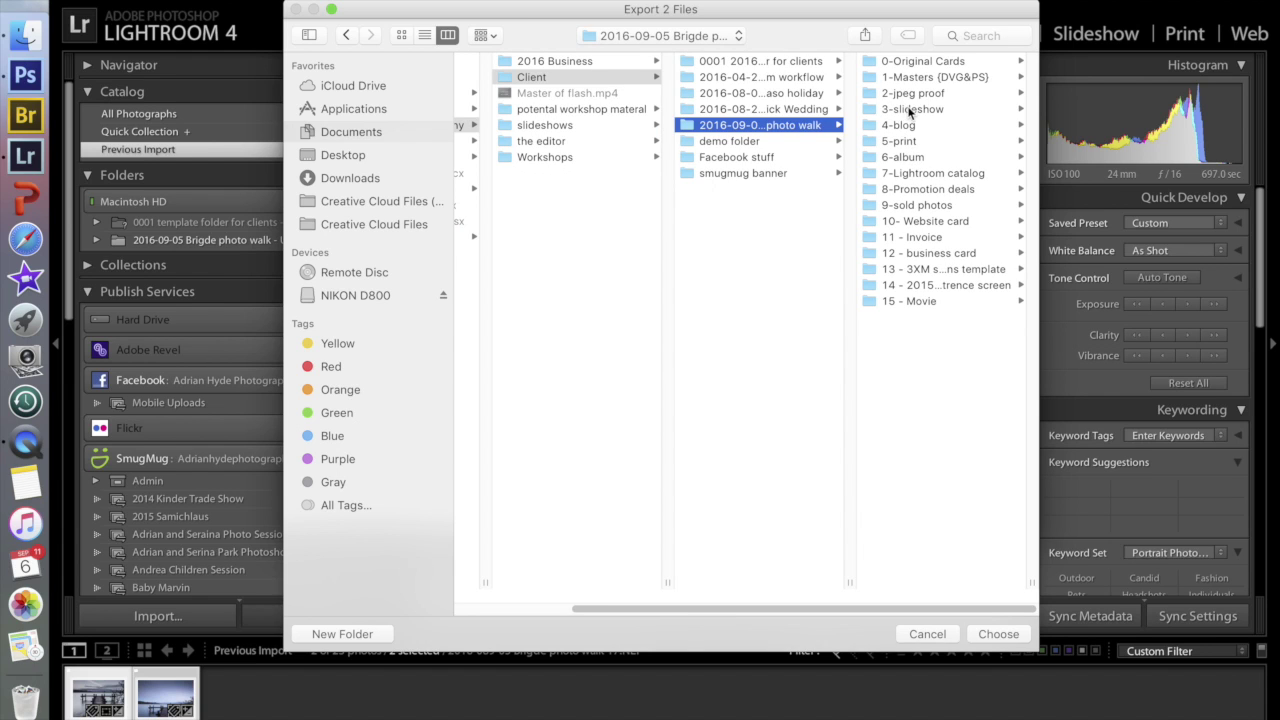
click(905, 92)
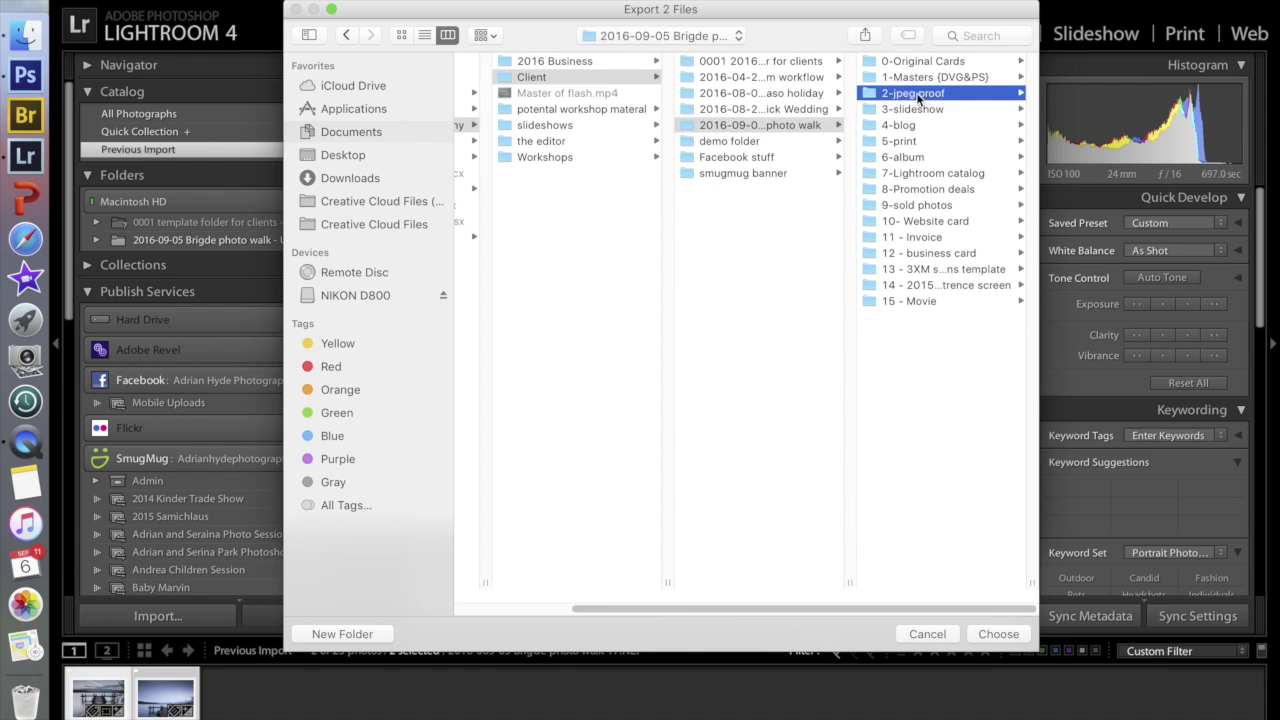
click(1005, 636)
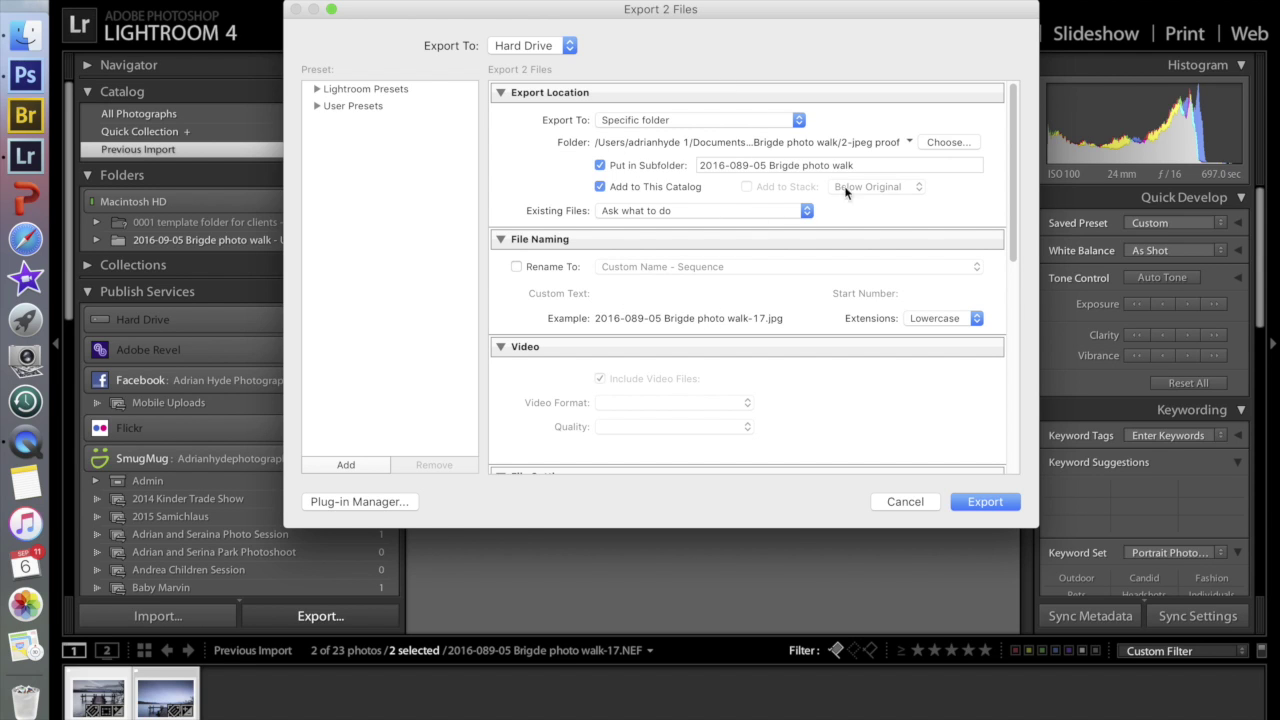
Review the file format, sizing, metadata, watermark and post-processing export settings, and export both photos as JPEGs.
drag(1014, 175, 1058, 287)
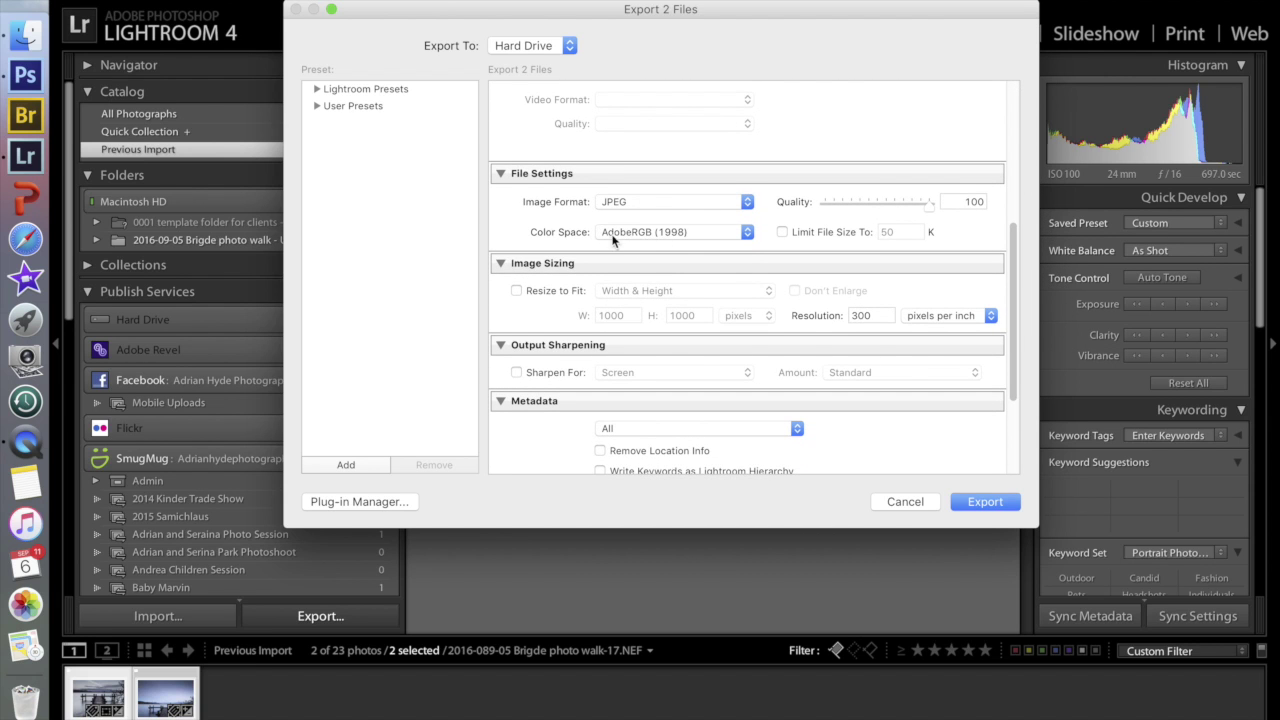
drag(1012, 278, 1054, 335)
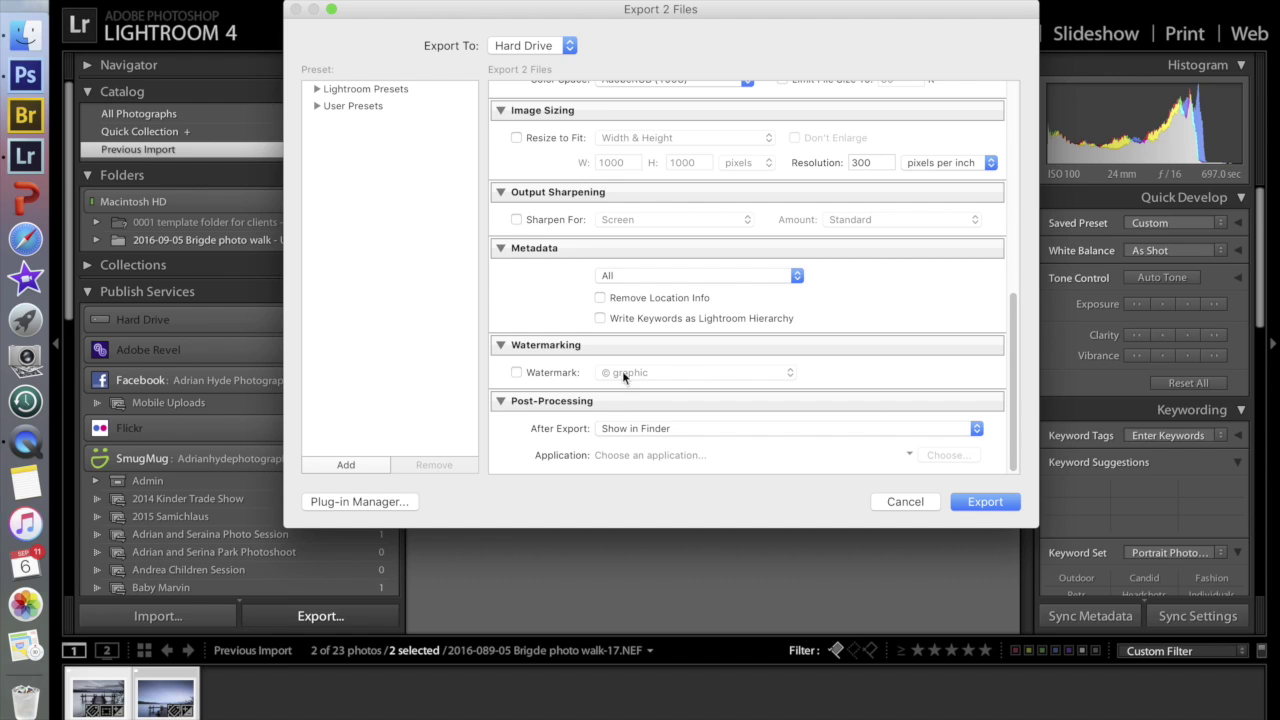
click(975, 502)
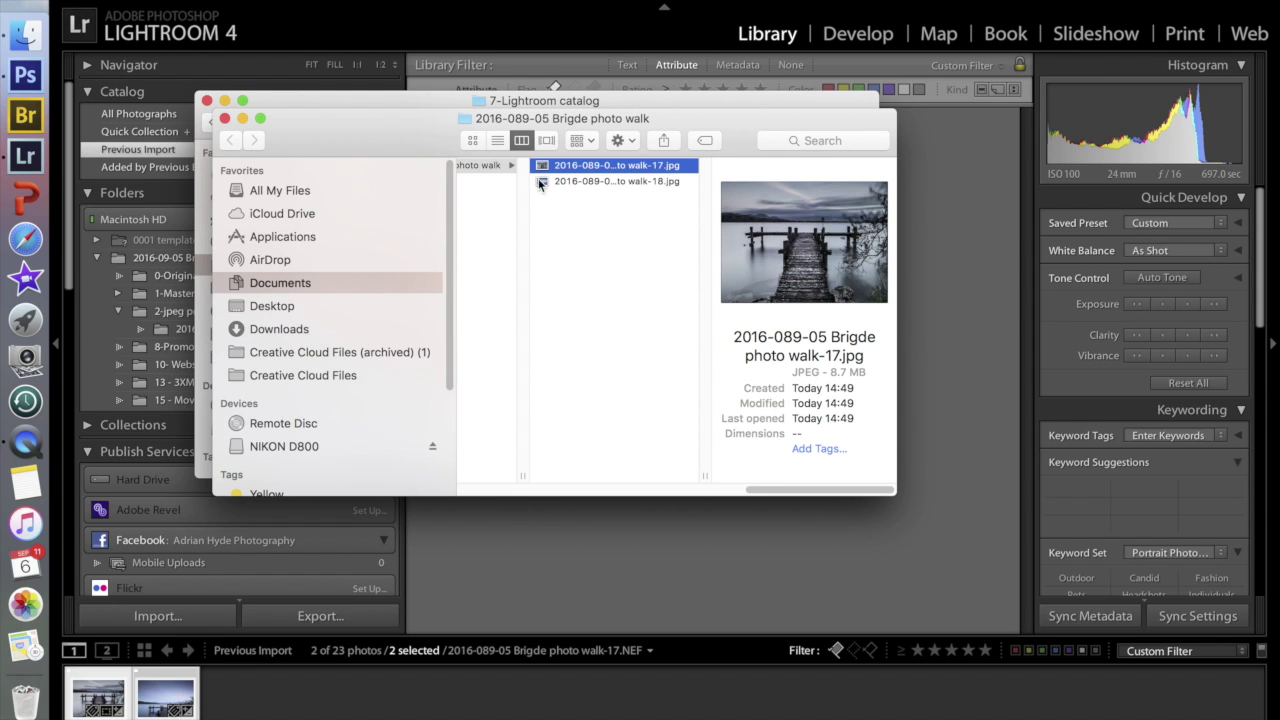
Inspect the exported walk-17 and walk-18 JPEGs at large size, closing each preview and both Finder windows when done.
double_click(572, 168)
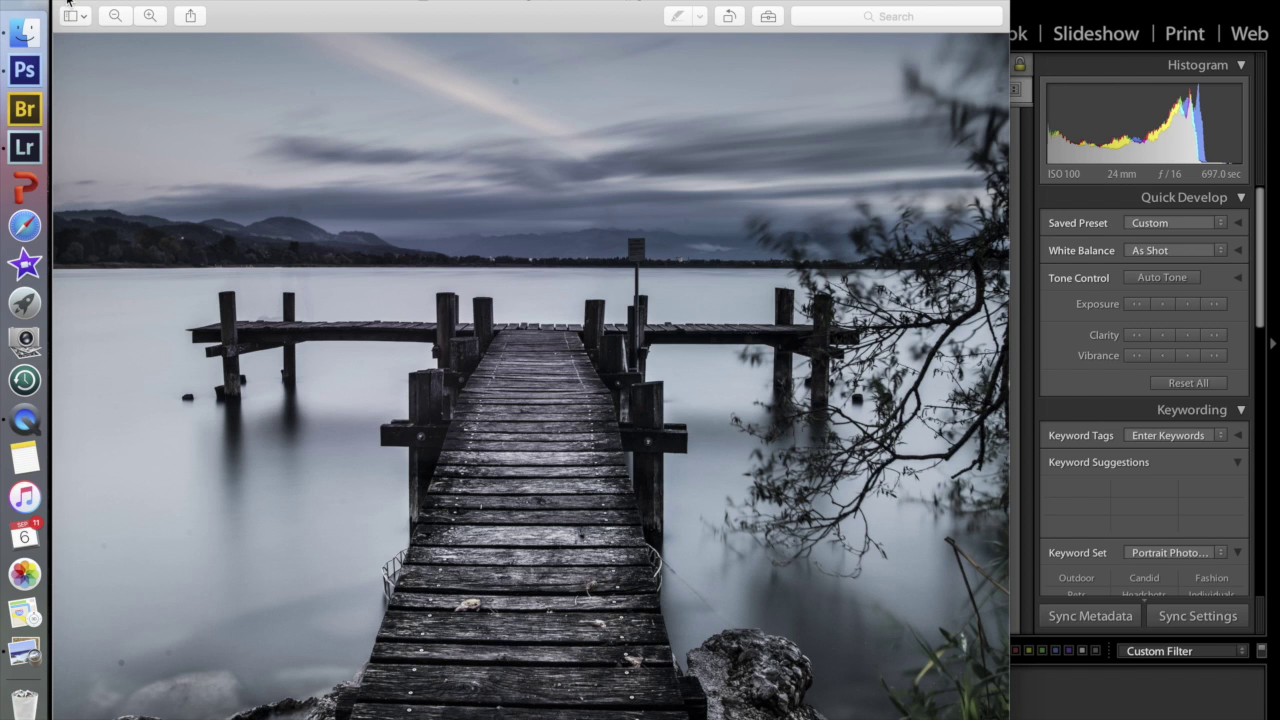
click(66, 4)
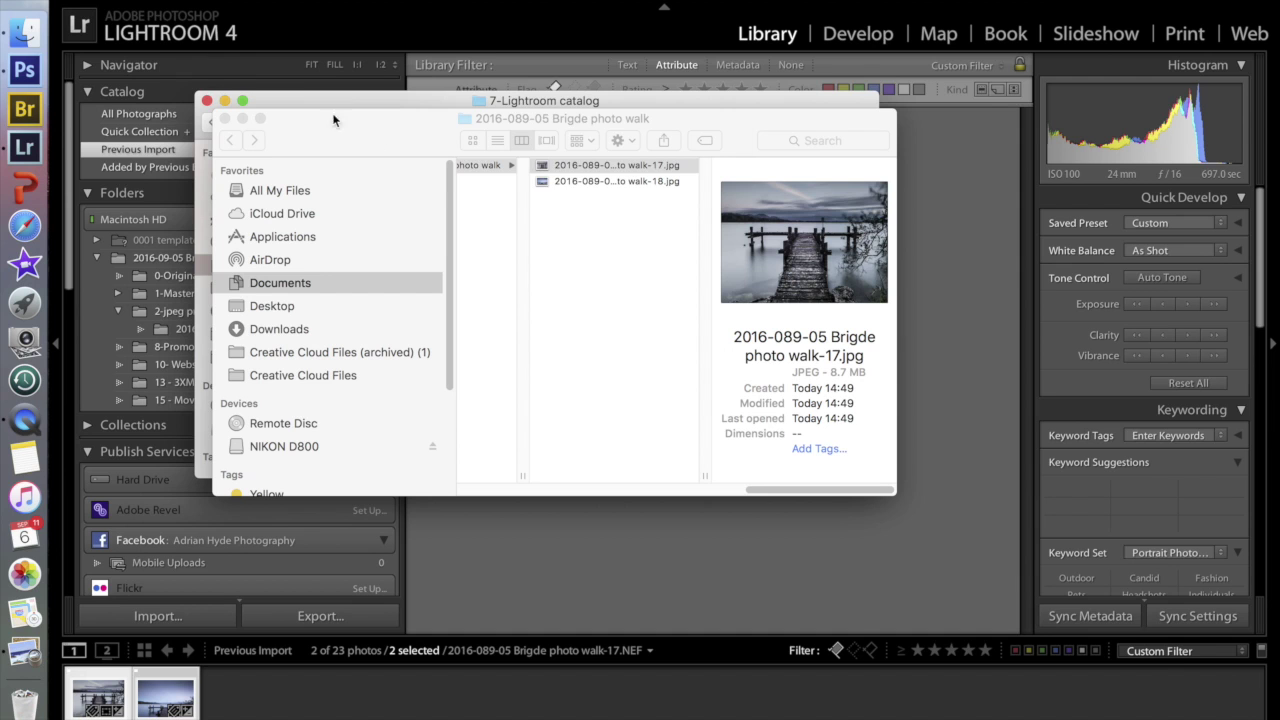
double_click(556, 181)
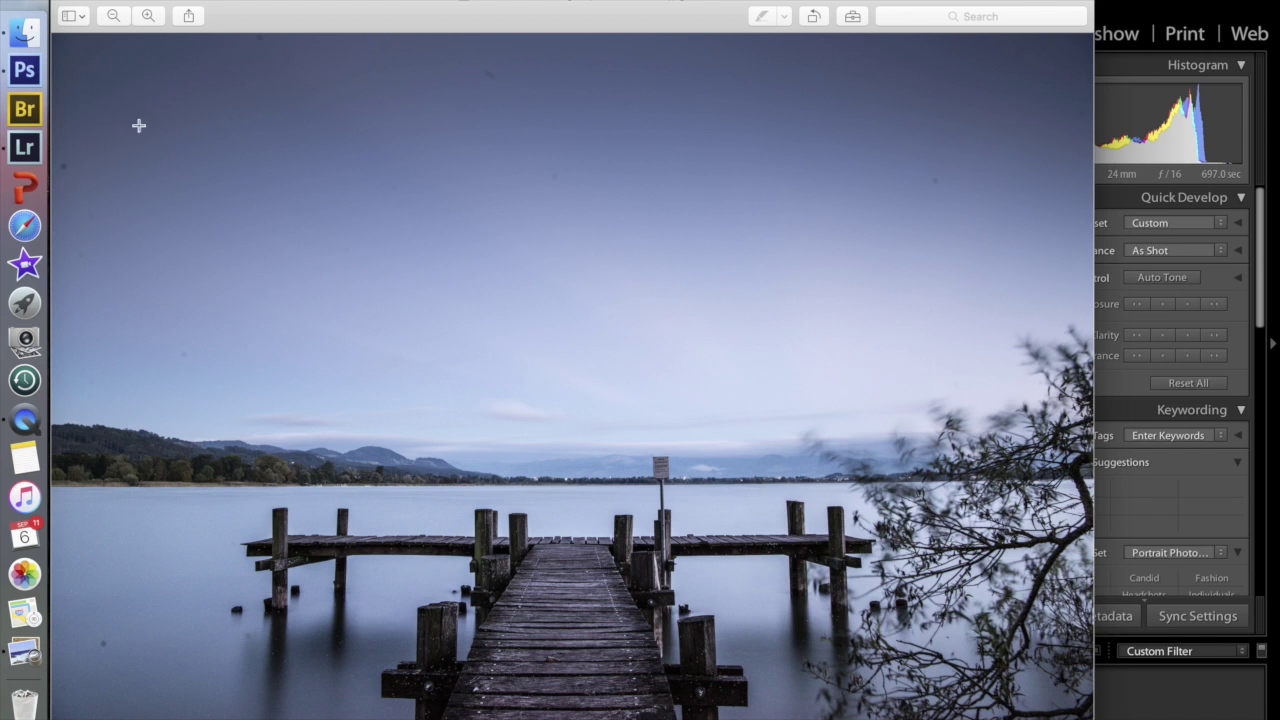
click(66, 7)
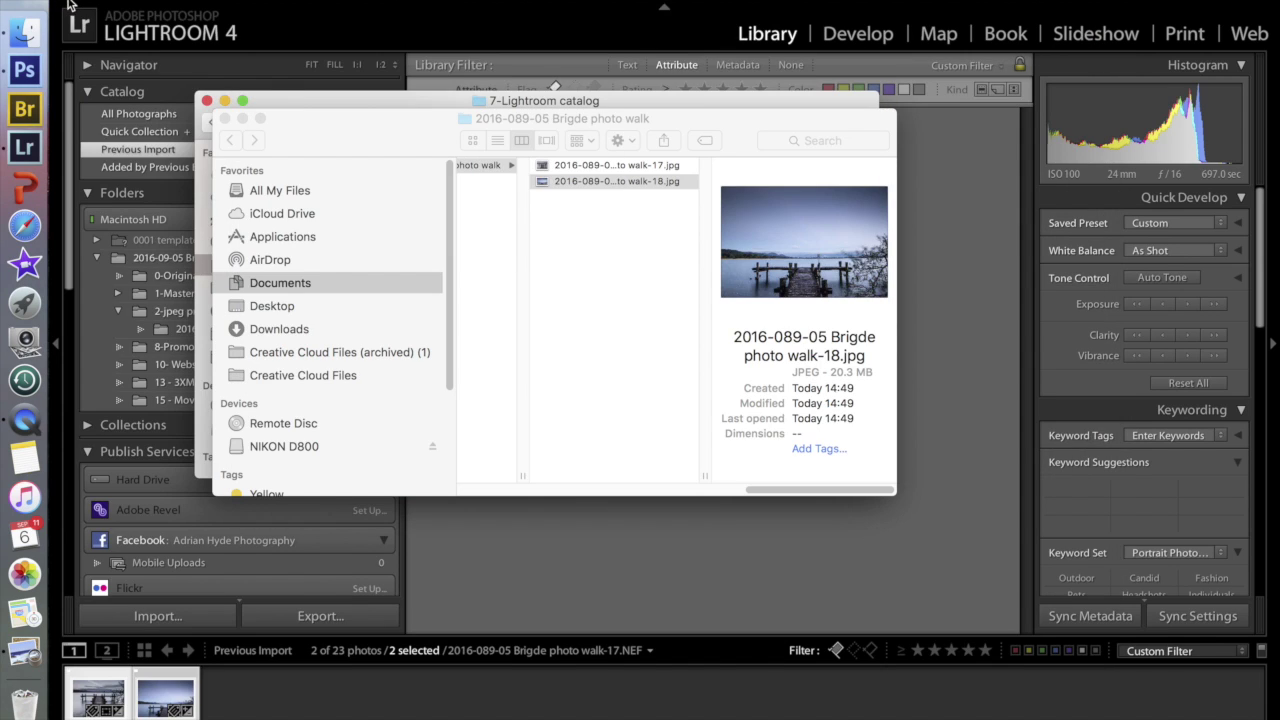
click(227, 120)
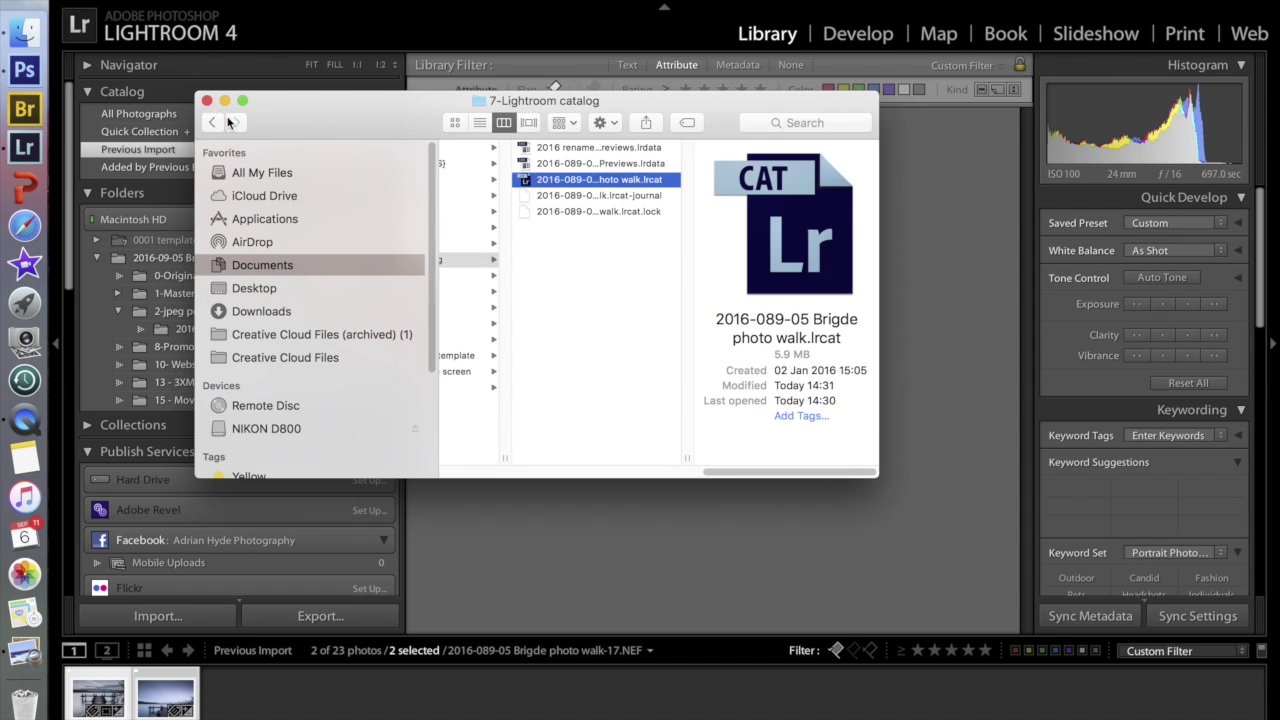
click(207, 101)
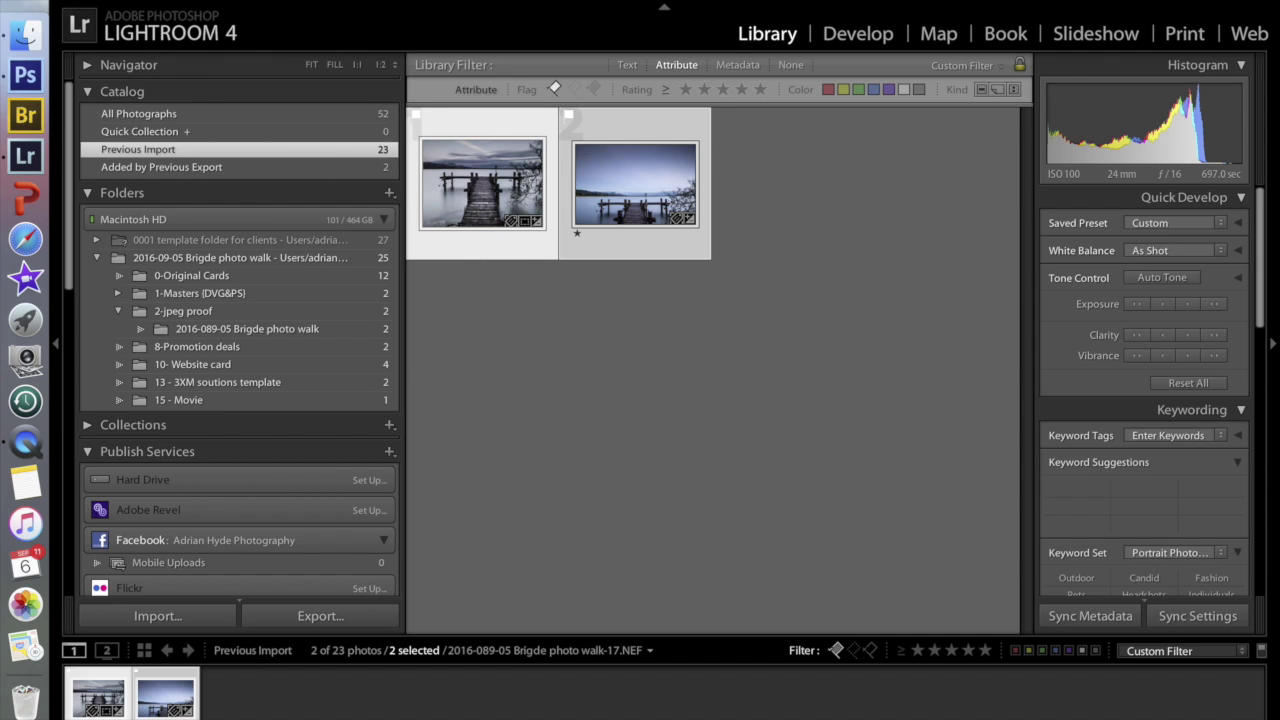
In the catalog settings, choose to back up the catalog every time Lightroom exits.
click(92, 5)
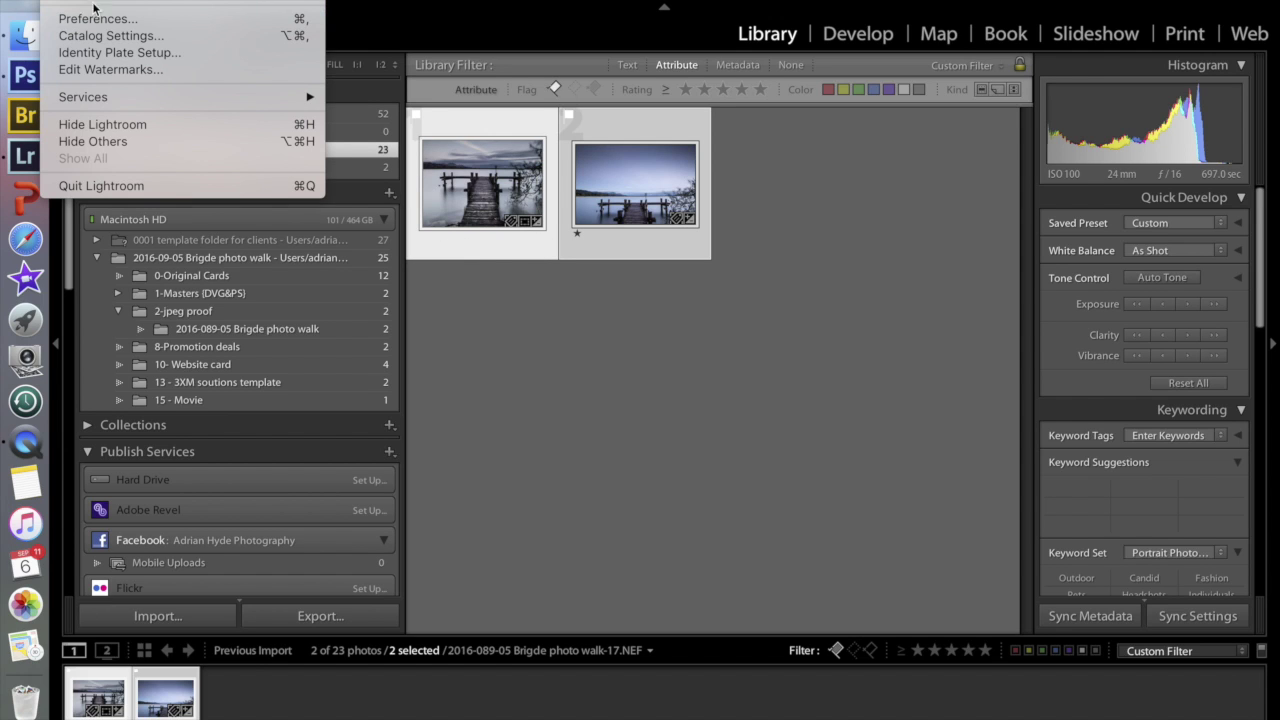
click(97, 37)
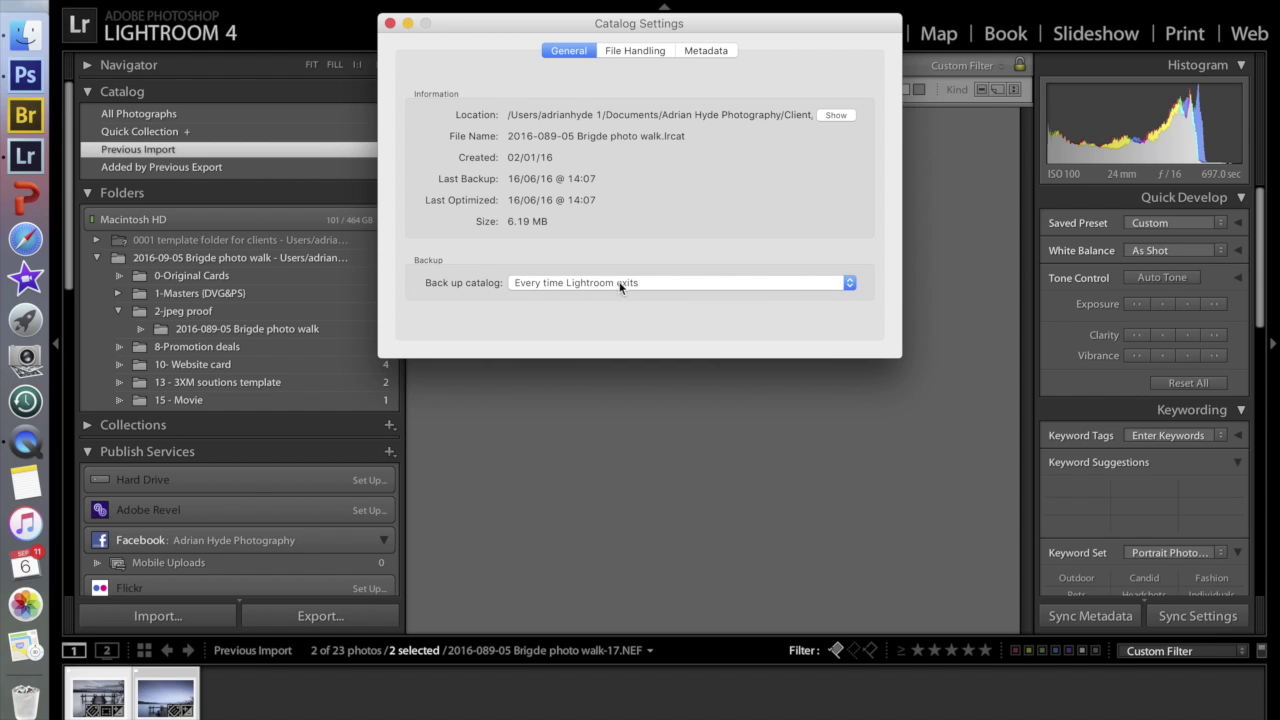
click(856, 281)
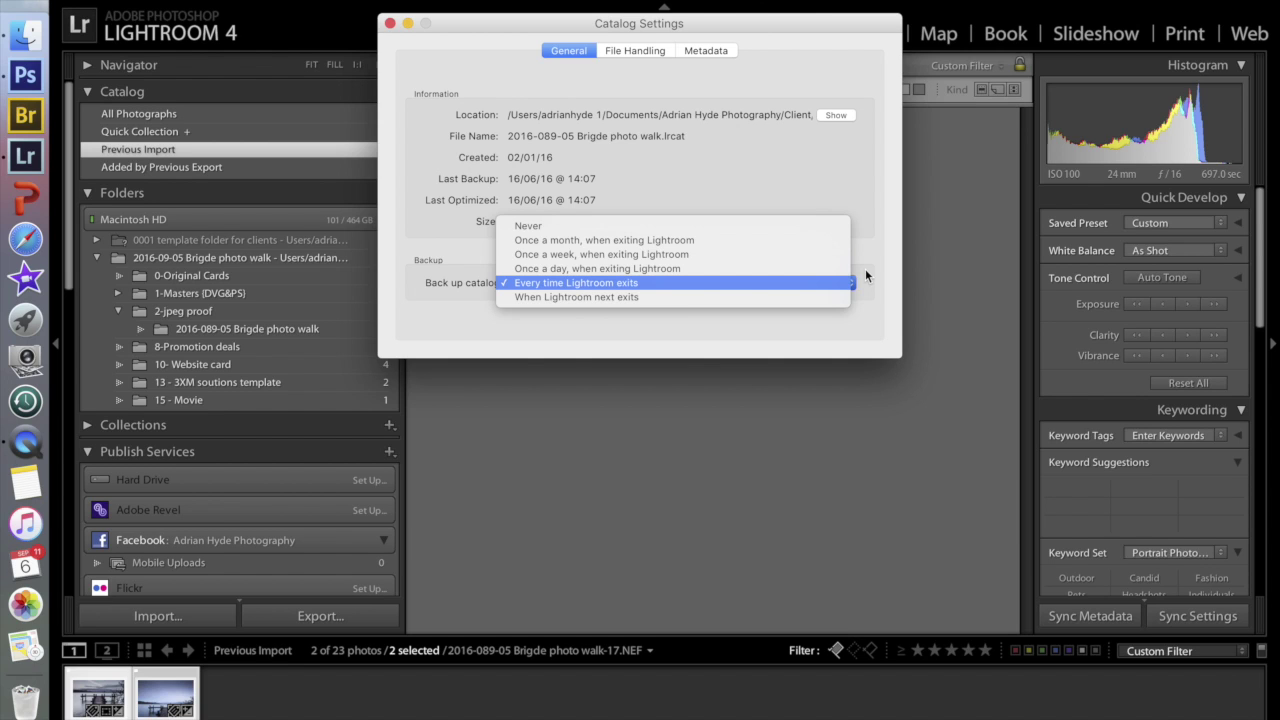
click(543, 283)
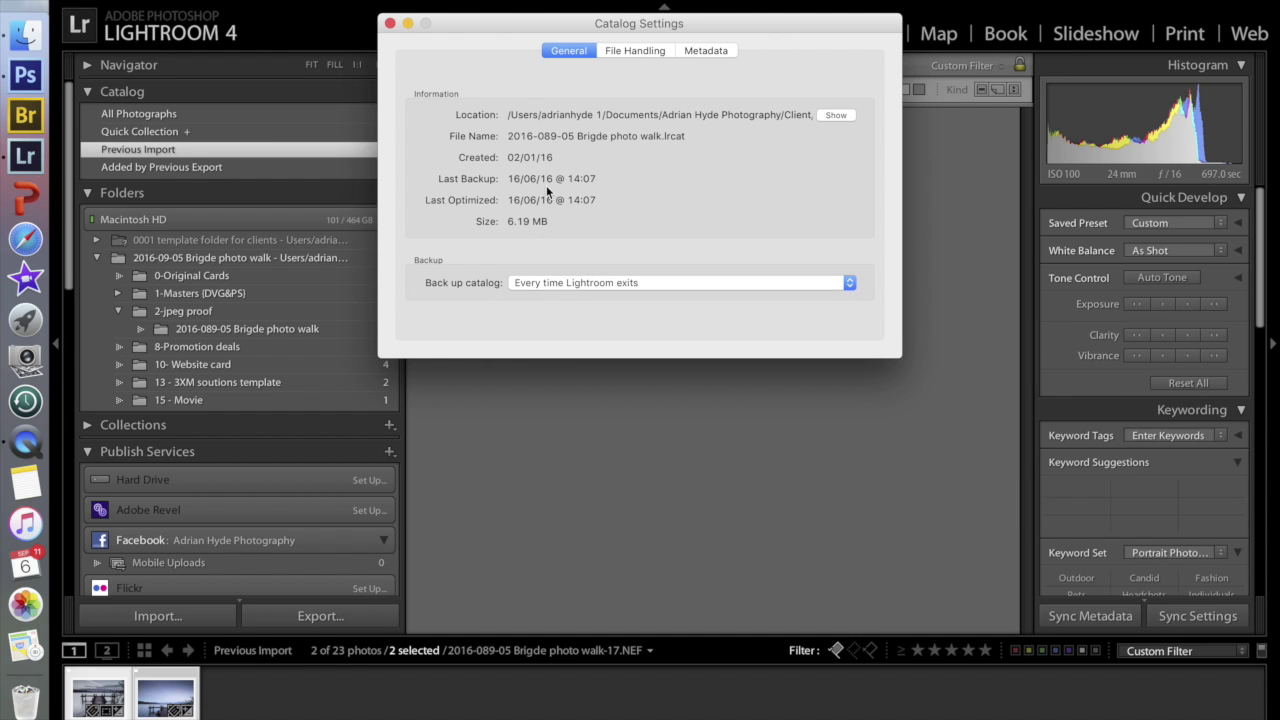
click(390, 23)
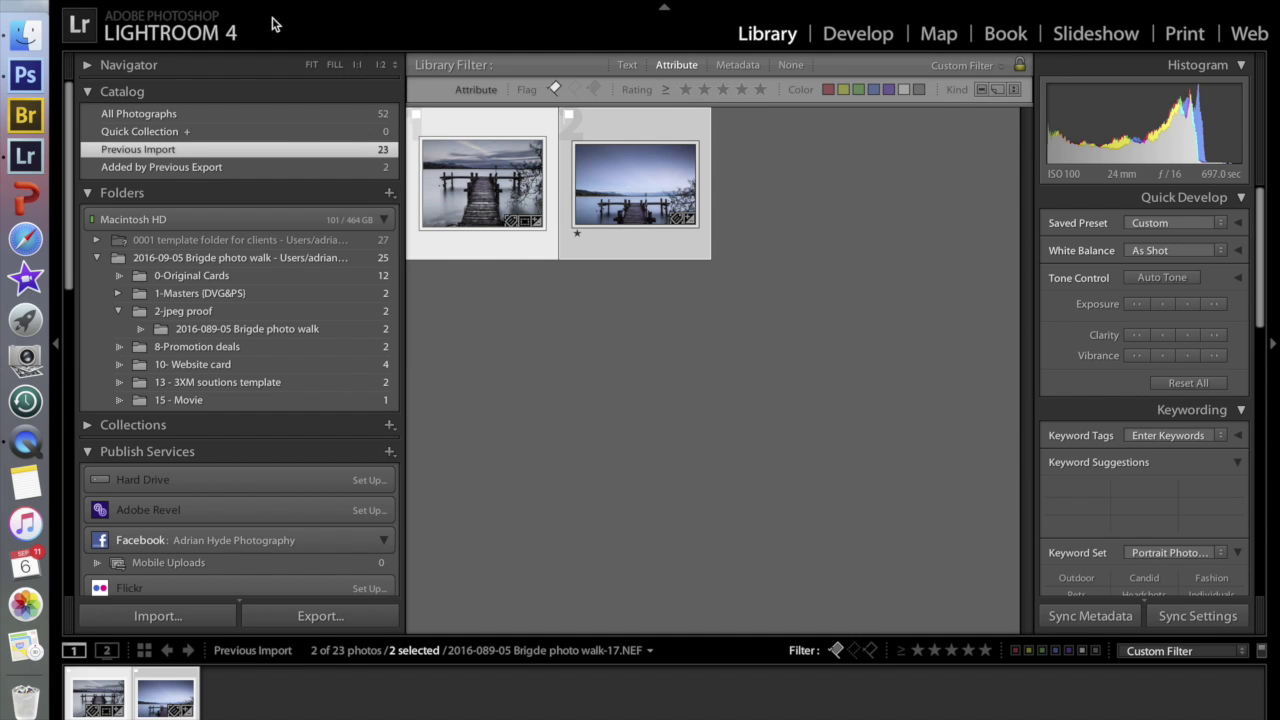
Quit Lightroom and back up the catalog with integrity testing and optimization enabled.
key(super+q)
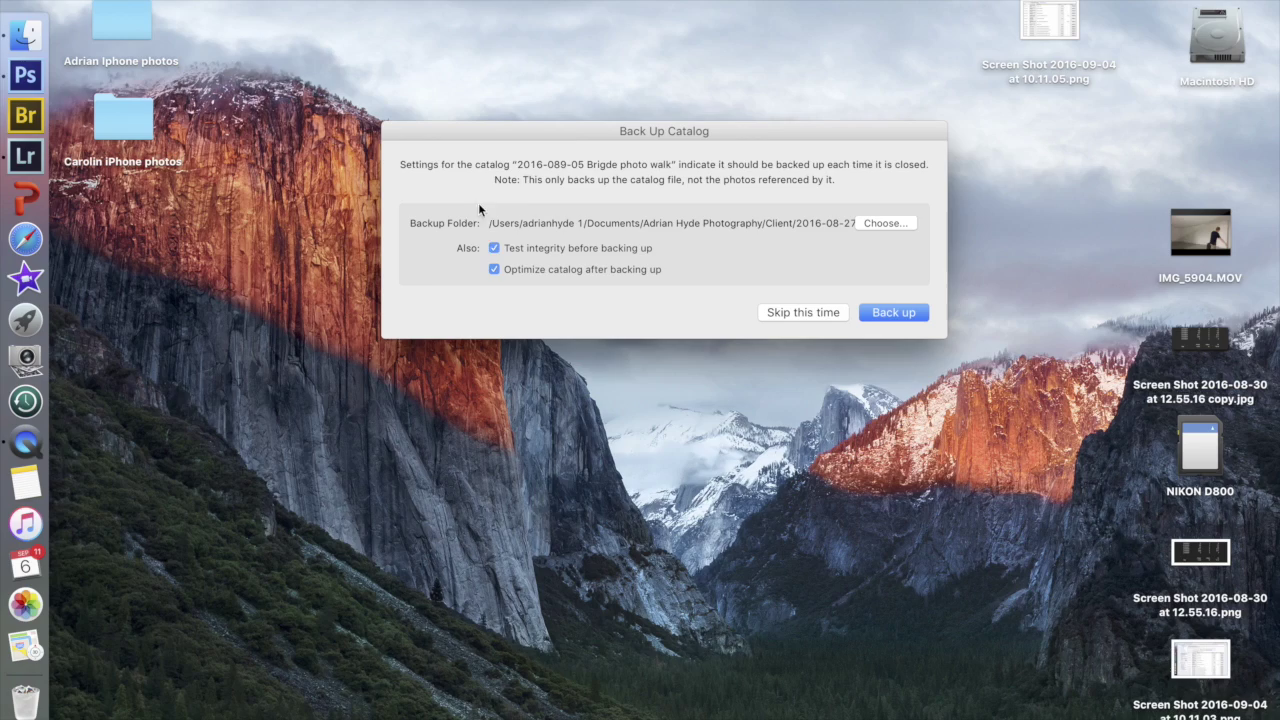
click(895, 312)
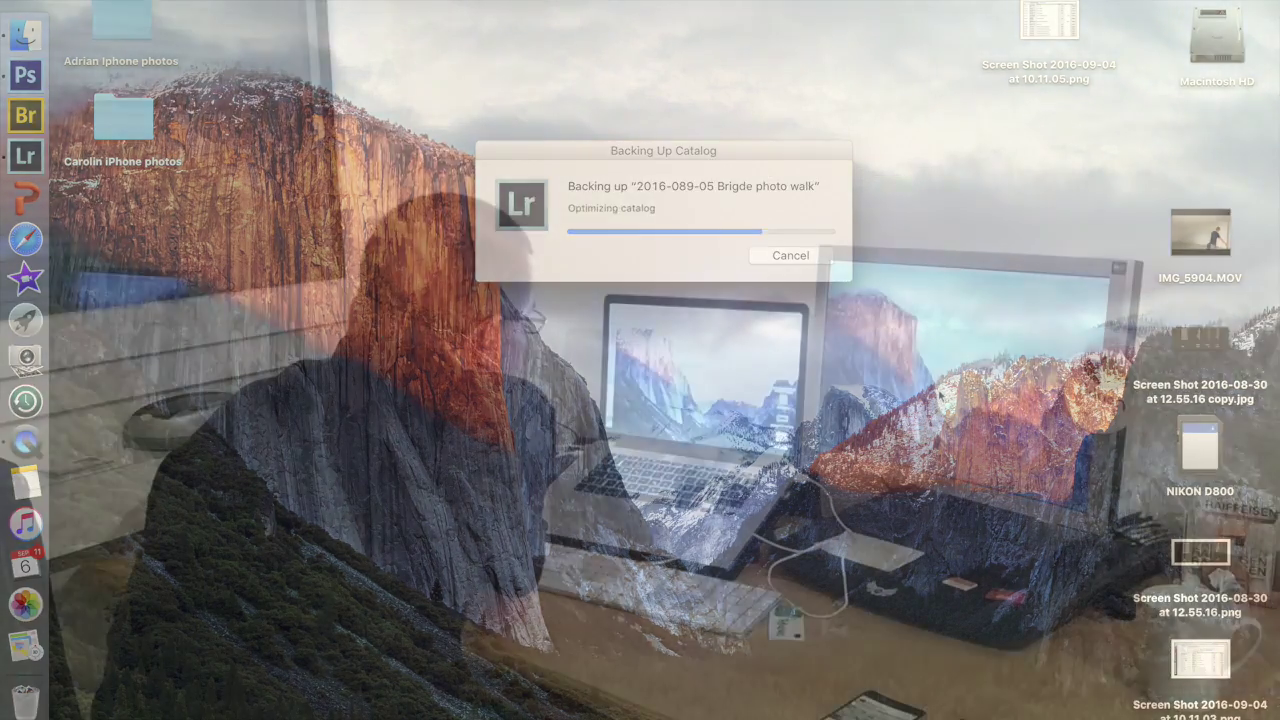